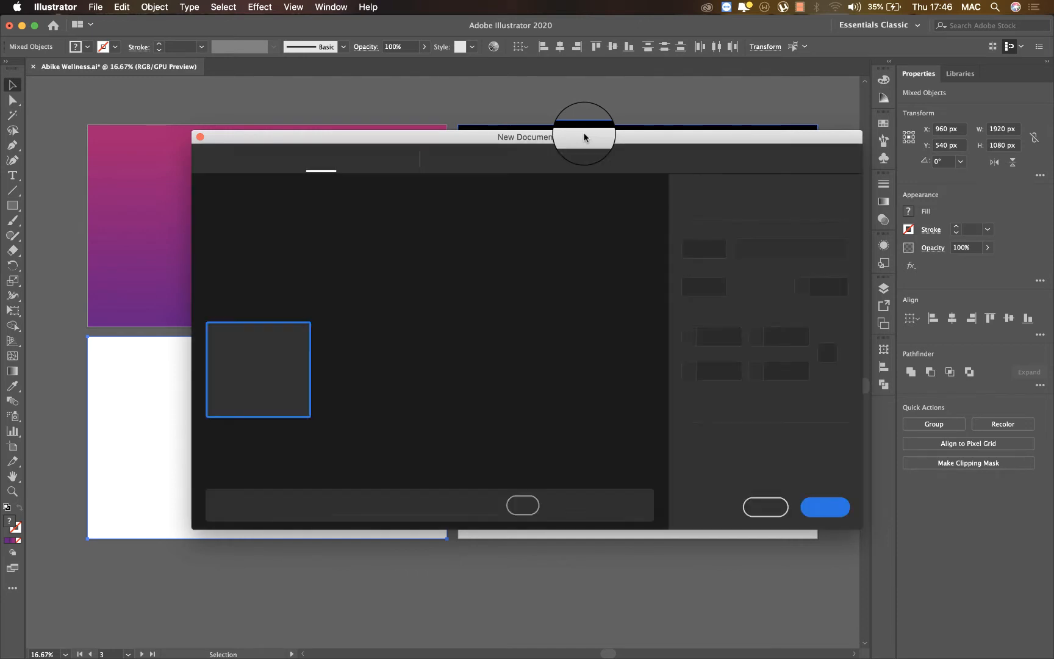
Create a new document and open the home repair logo file 04012019-07.eps from the AI Logo Set folder.
left_click(827, 507)
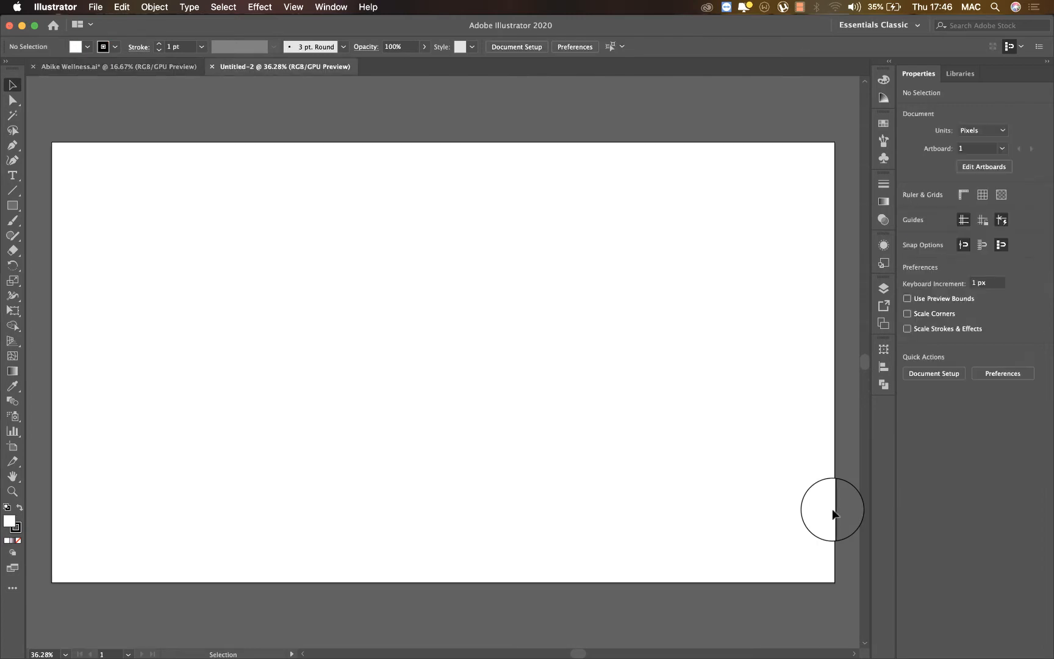
key("super+o")
left_click(549, 114)
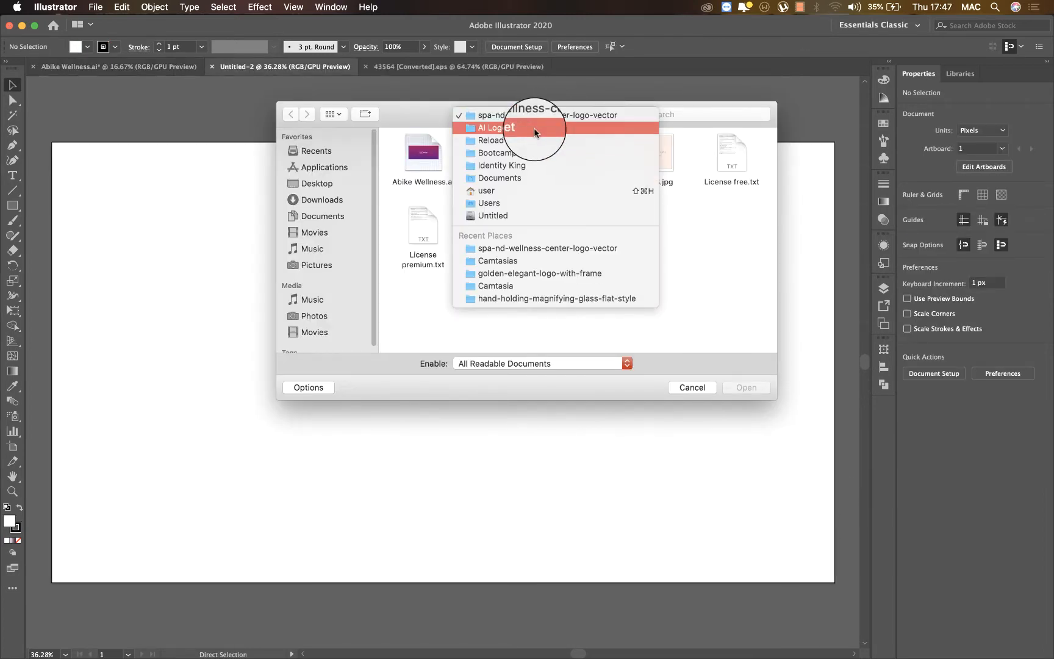
left_click(535, 129)
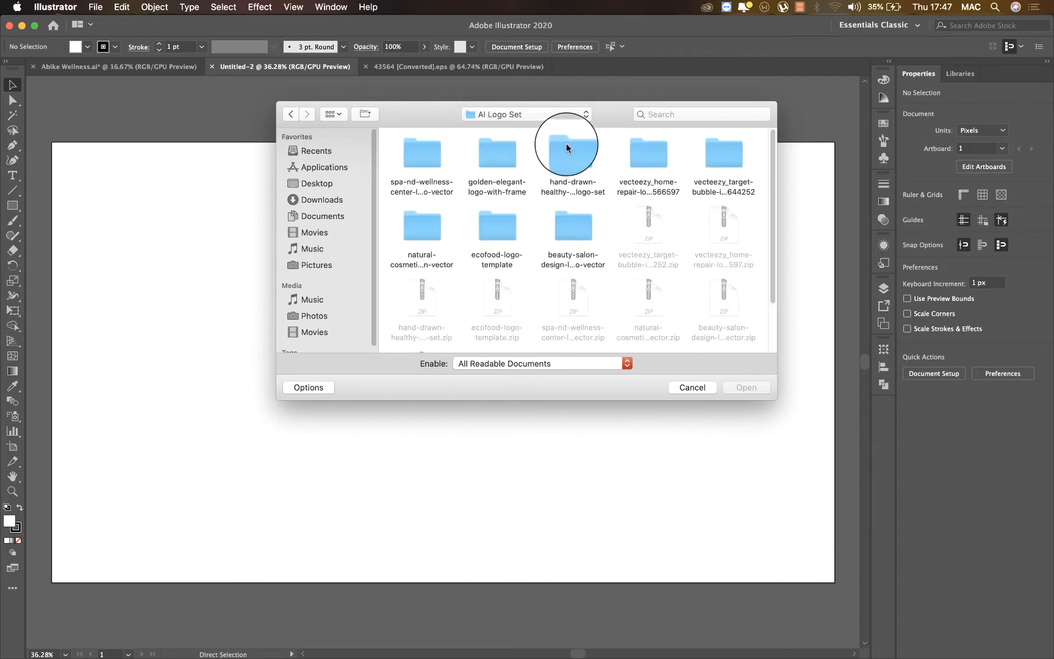
double_click(649, 163)
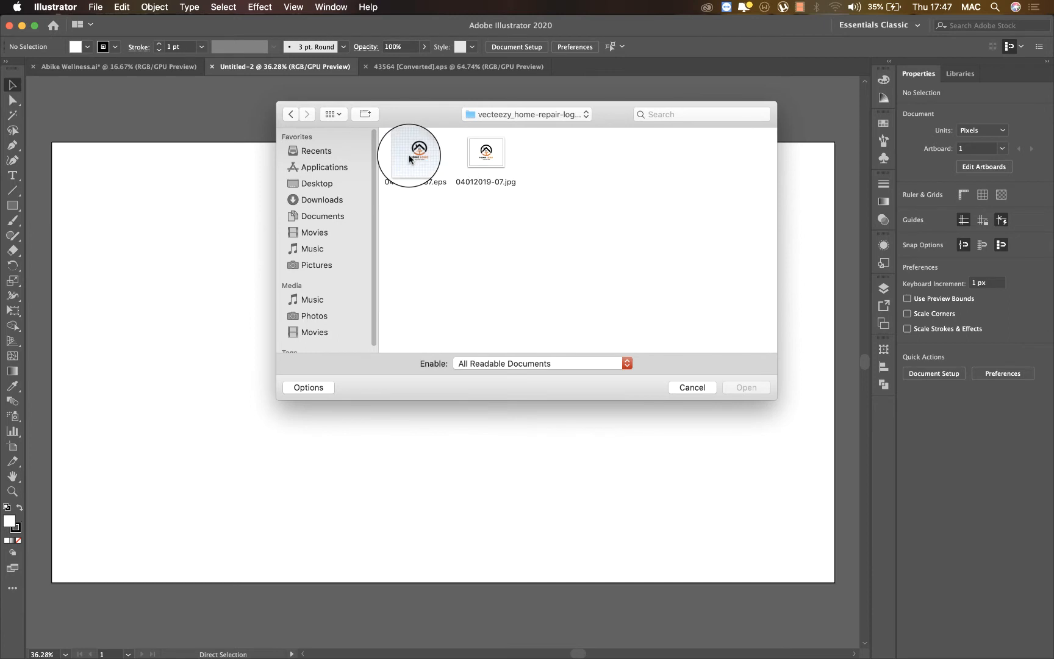
left_click(409, 159)
double_click(409, 158)
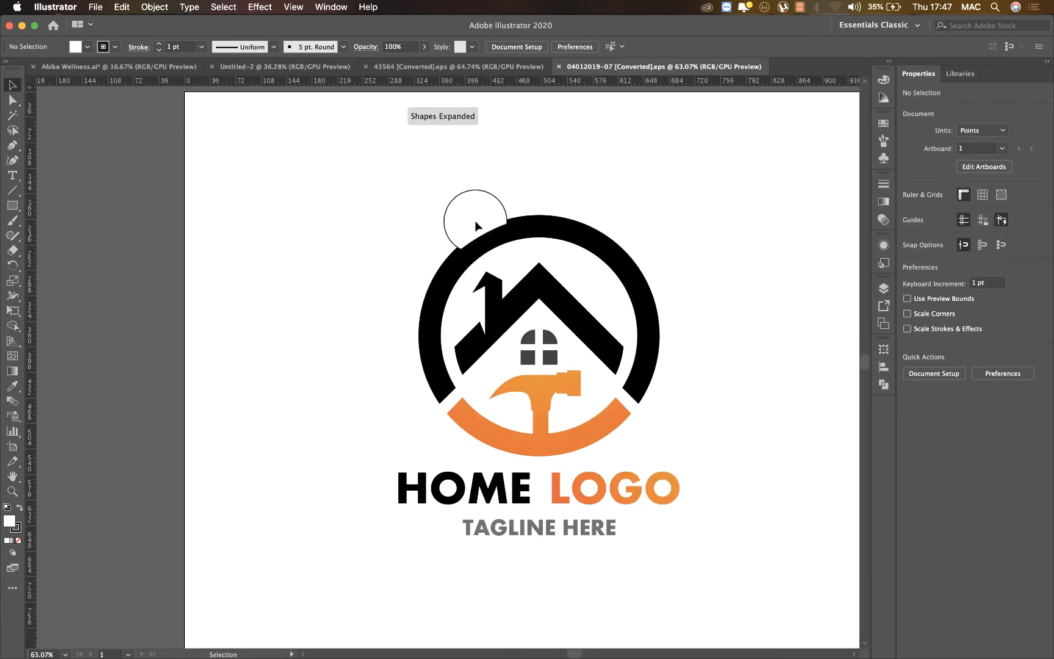
Copy the circular house-and-hammer emblem from the logo file and paste it into the blank Untitled-2 document.
left_click(485, 232)
double_click(521, 279)
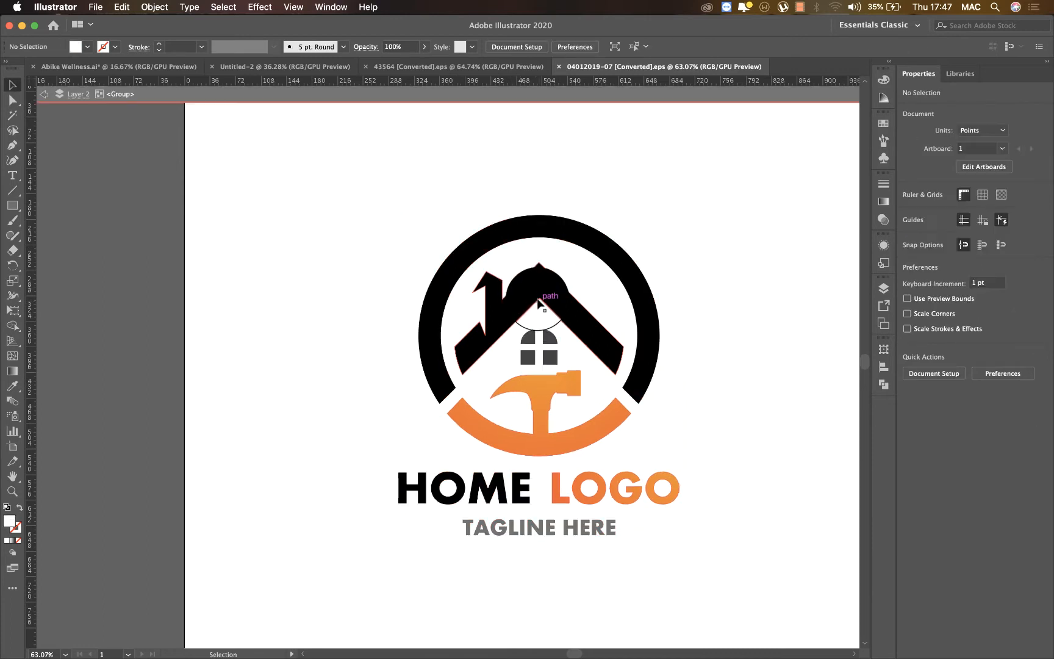
left_click(501, 263)
left_click_drag(499, 259, 621, 239)
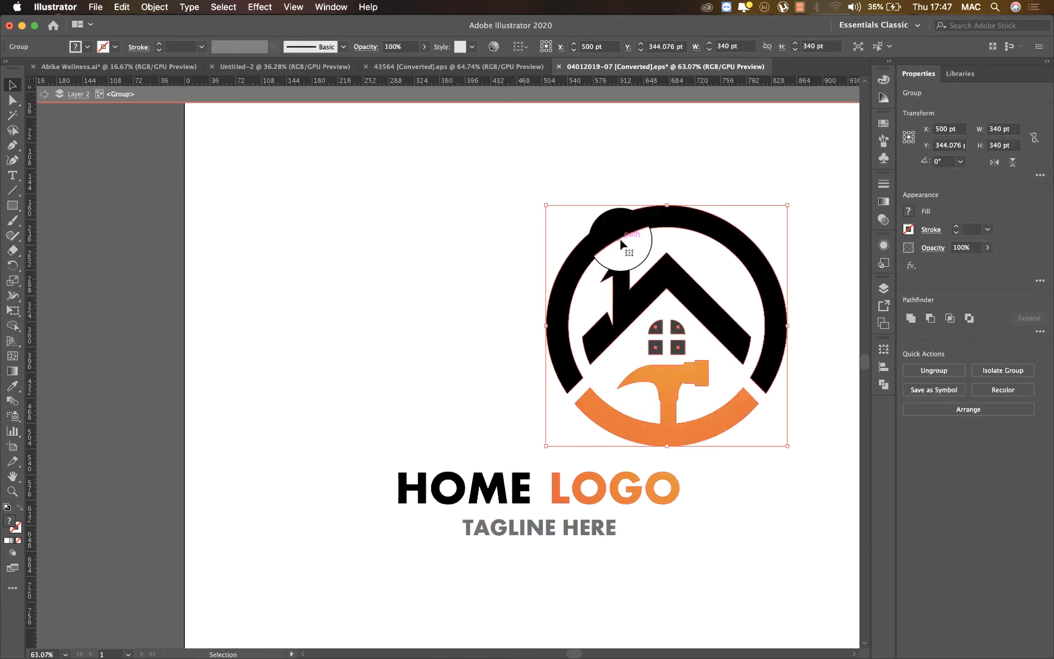
key("super+c")
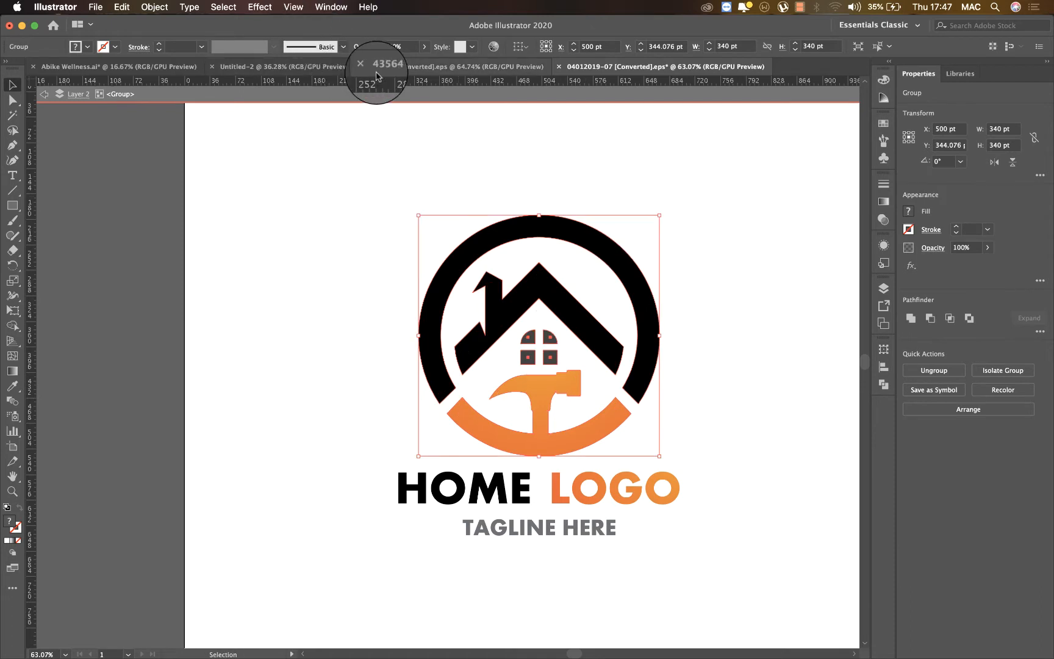
left_click(293, 67)
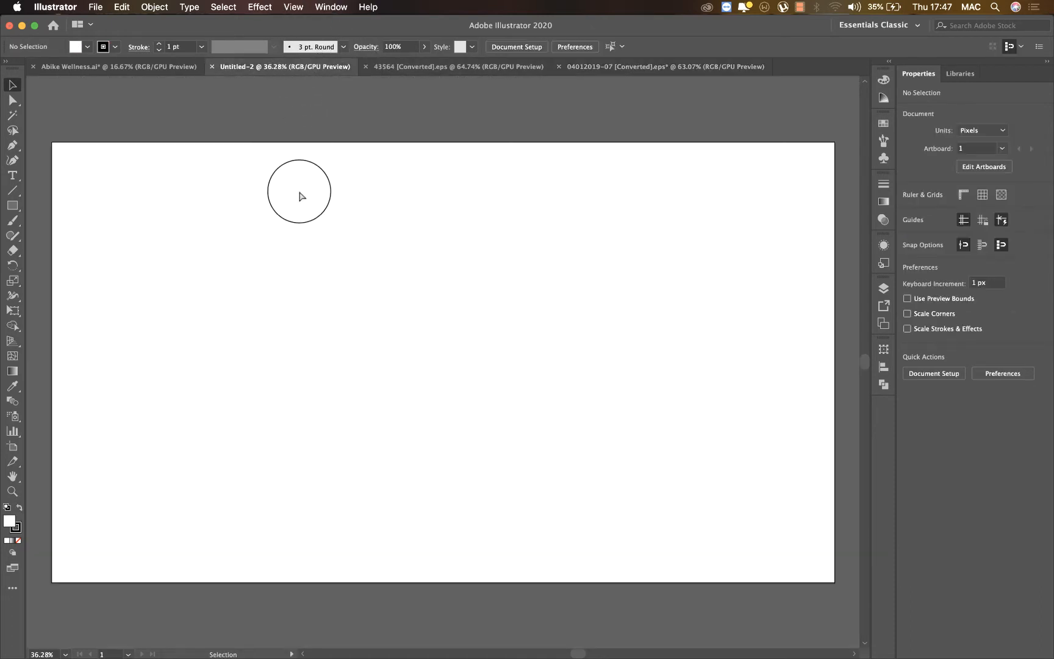
key("super+v")
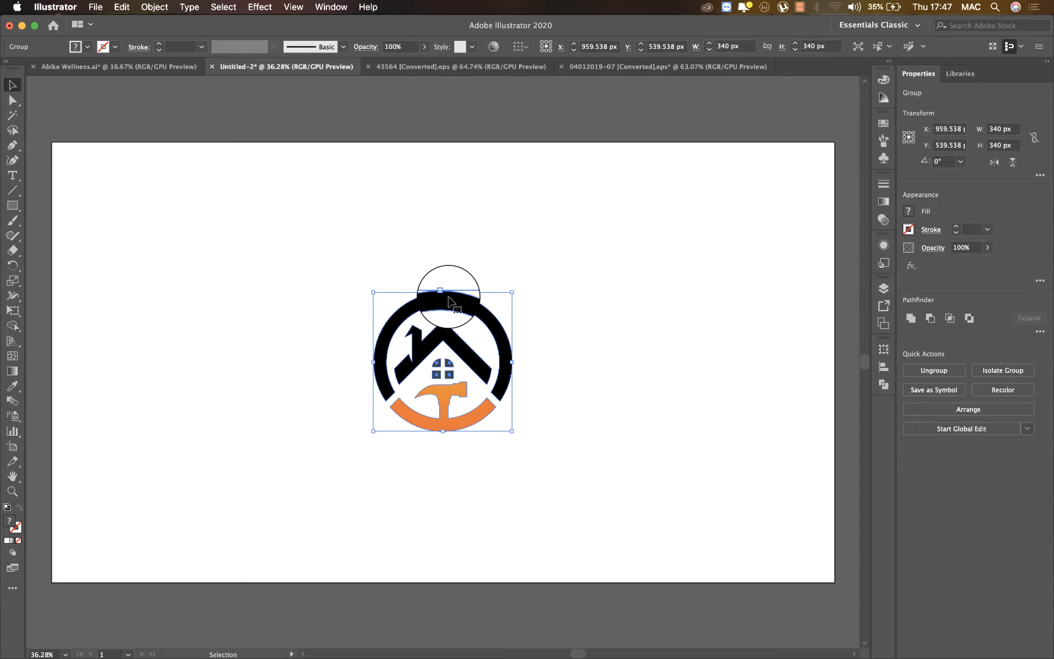
left_click_drag(449, 301, 430, 347)
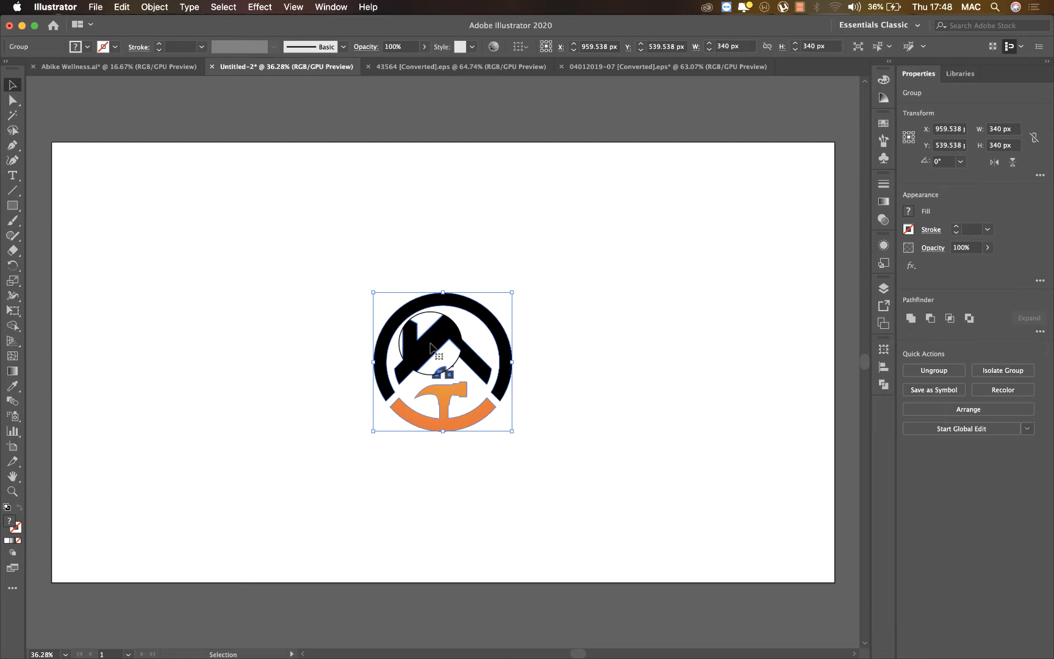
double_click(430, 344)
left_click(431, 344)
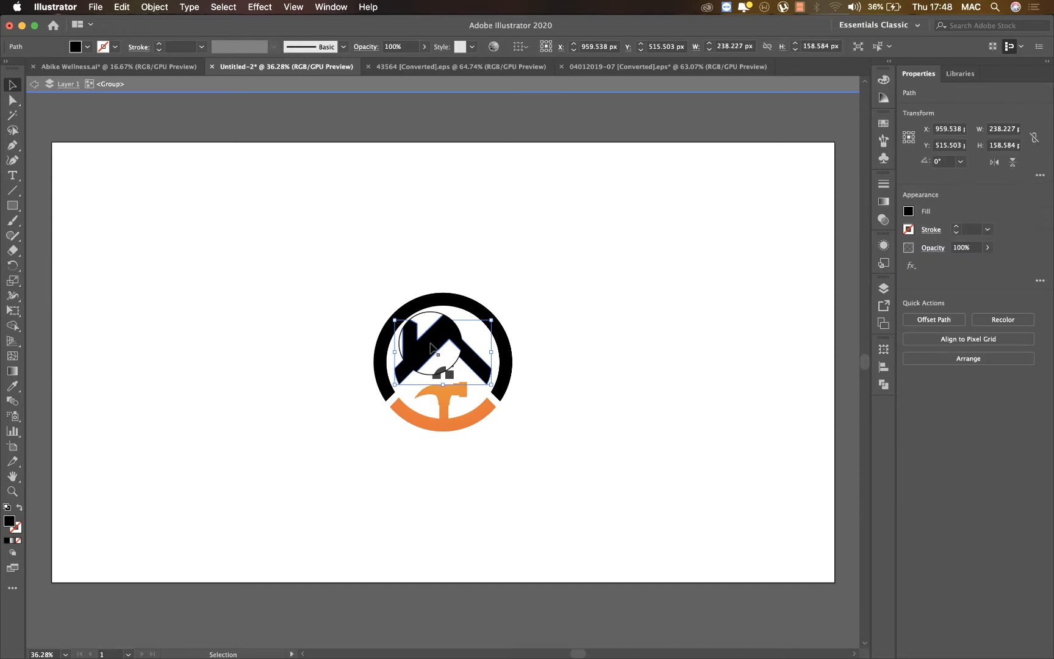
left_click(567, 305)
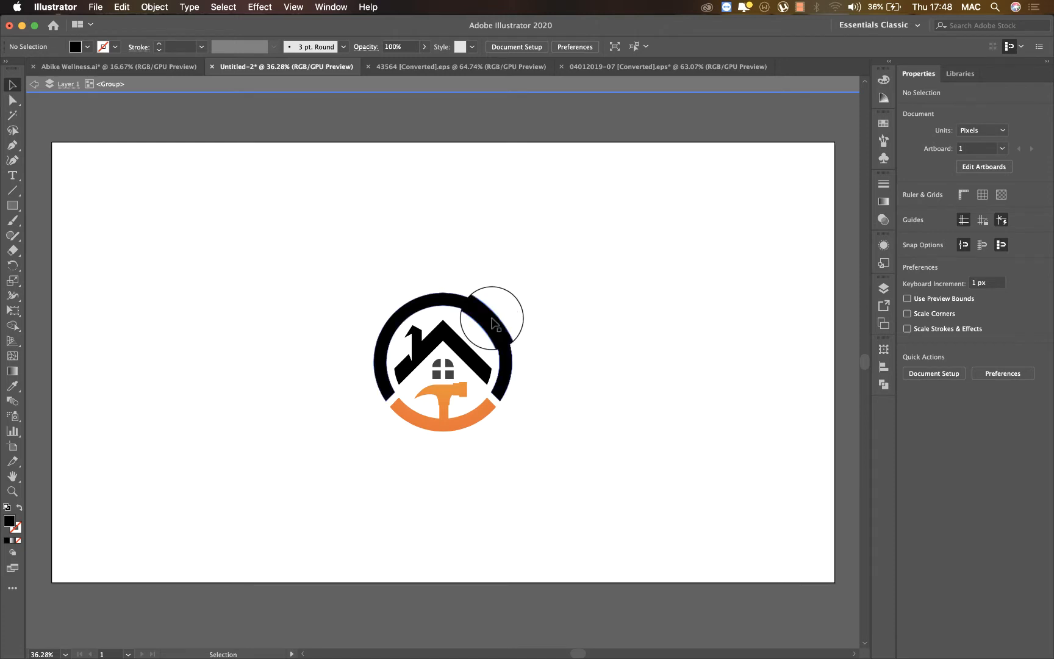
left_click(468, 360)
left_click(520, 349)
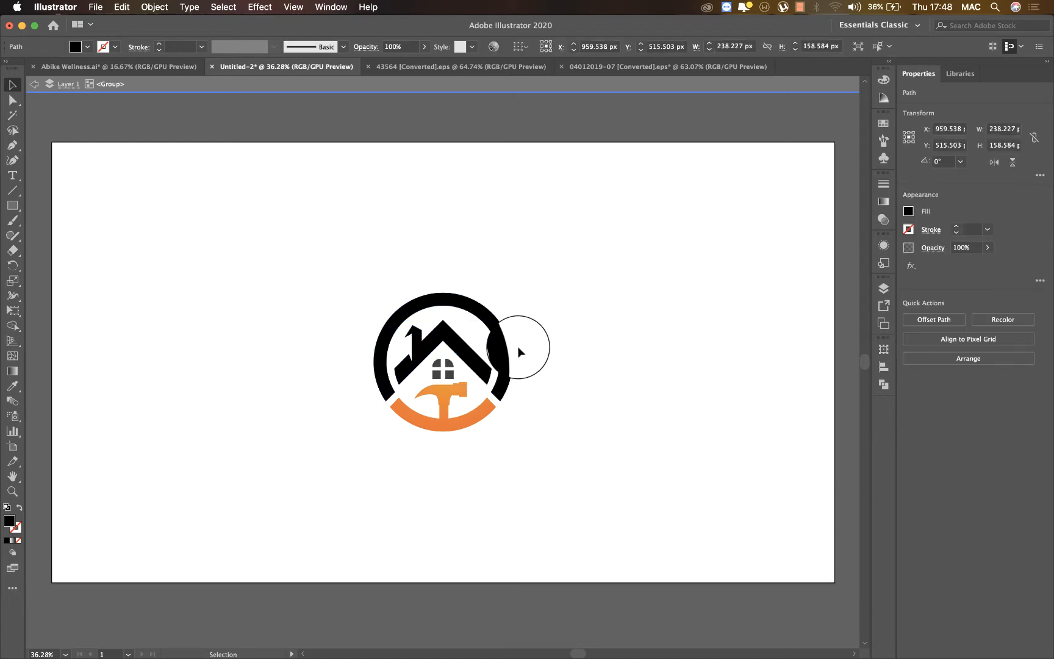
double_click(404, 264)
Draw a 1920 x 1080 px rectangle covering the artboard behind the emblem and fill it with dark brown.
left_click(13, 205)
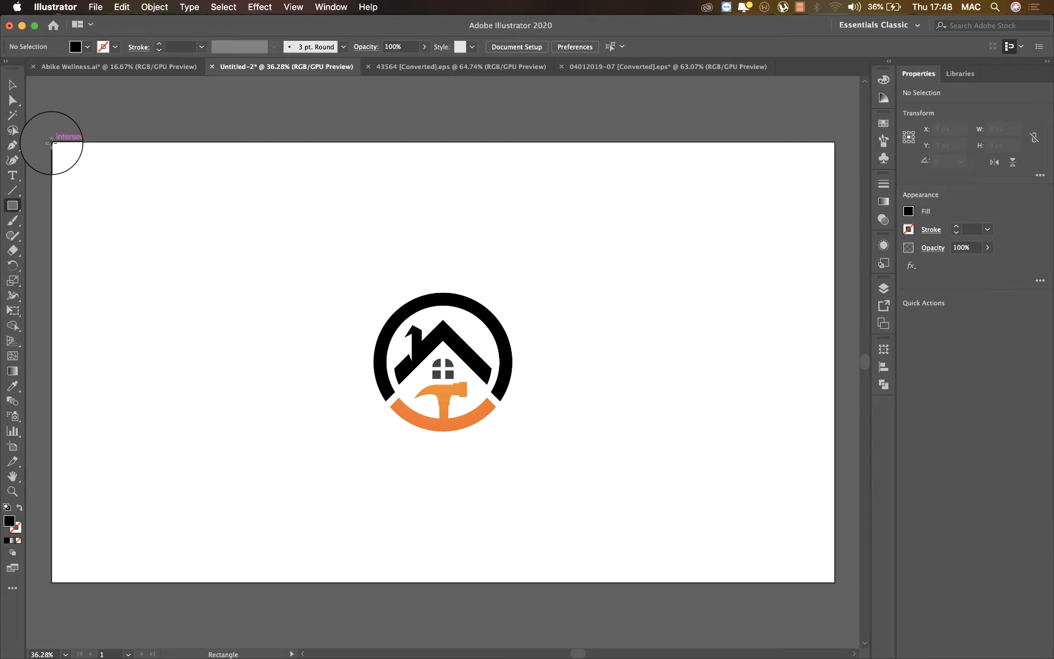
left_click_drag(51, 142, 834, 582)
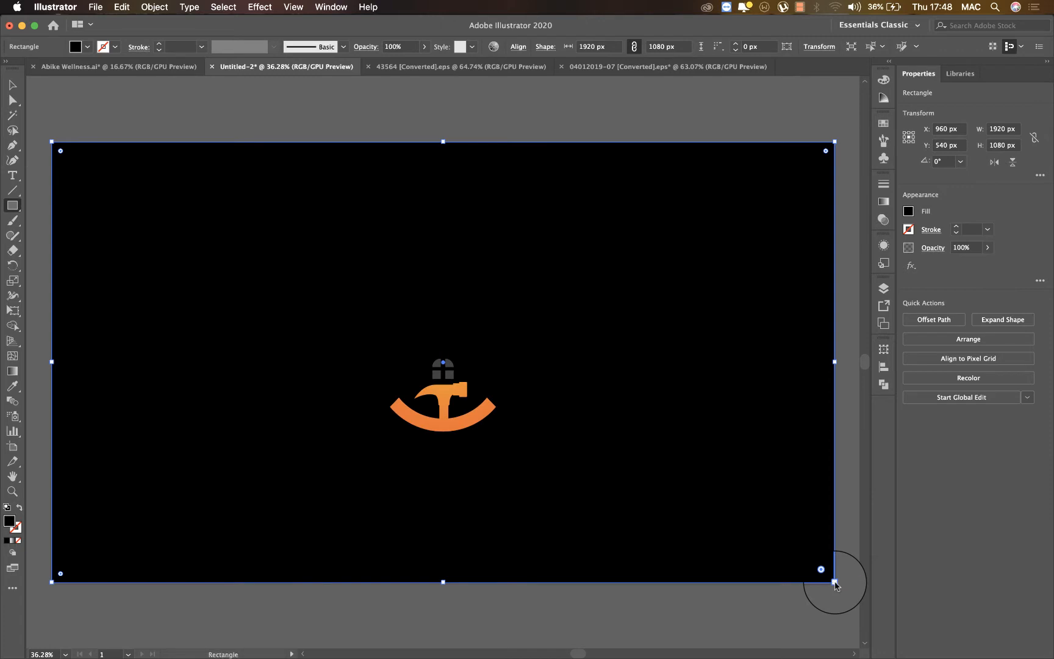
left_click(909, 212)
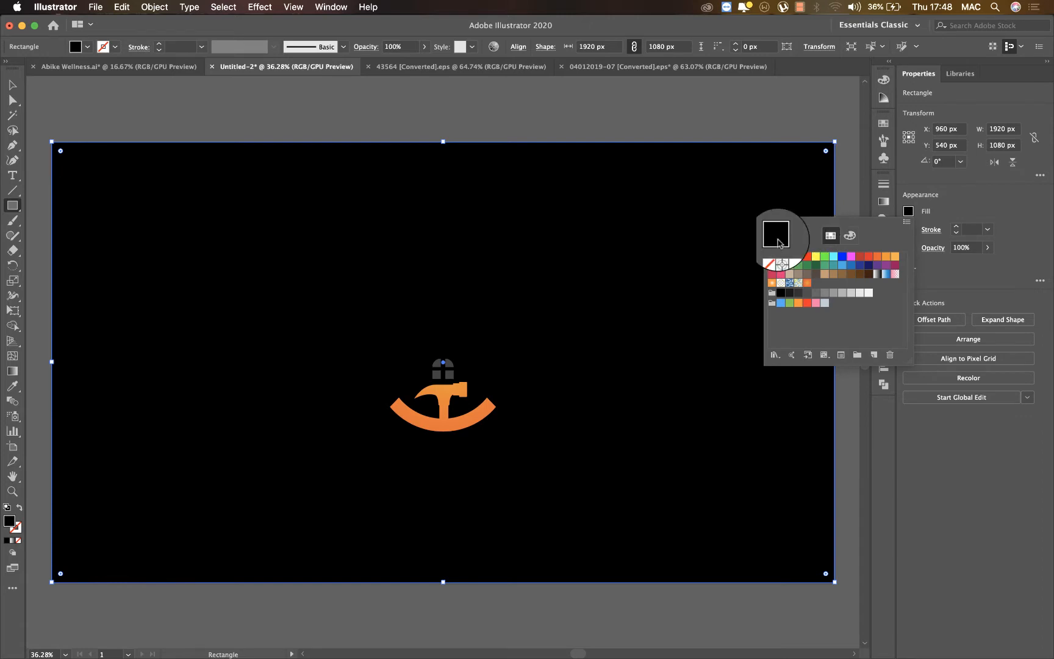
left_click(868, 274)
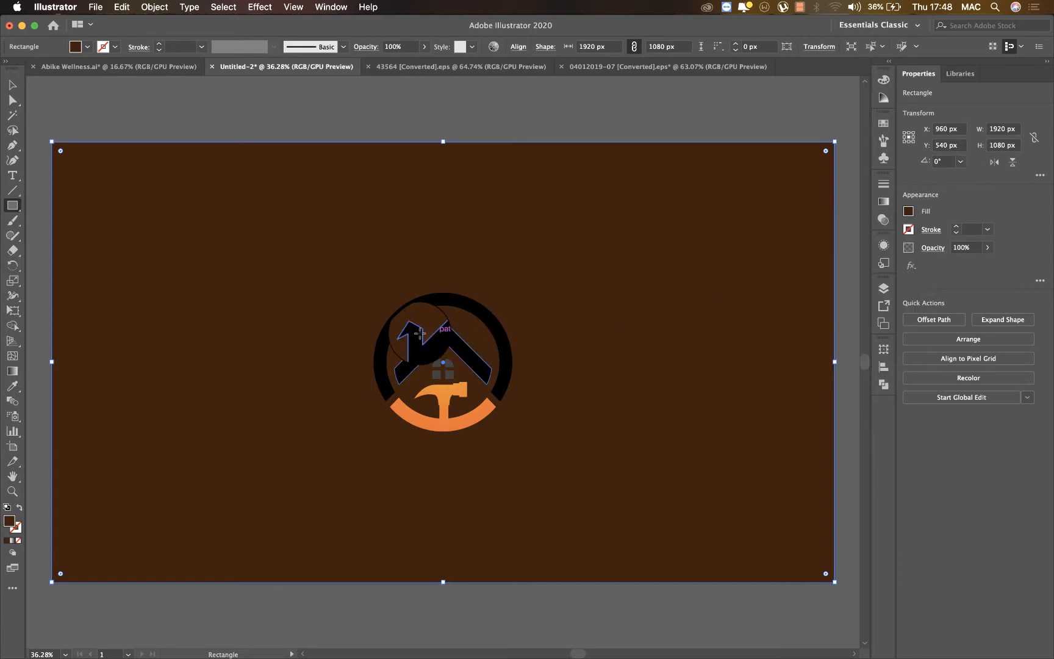
left_click(462, 345)
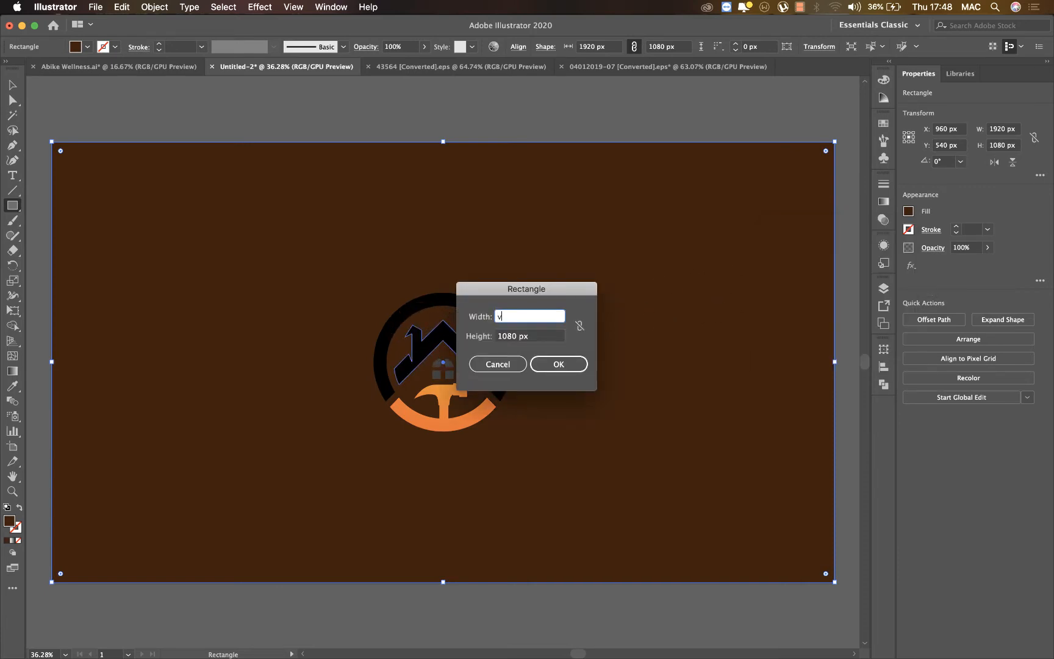
left_click(495, 364)
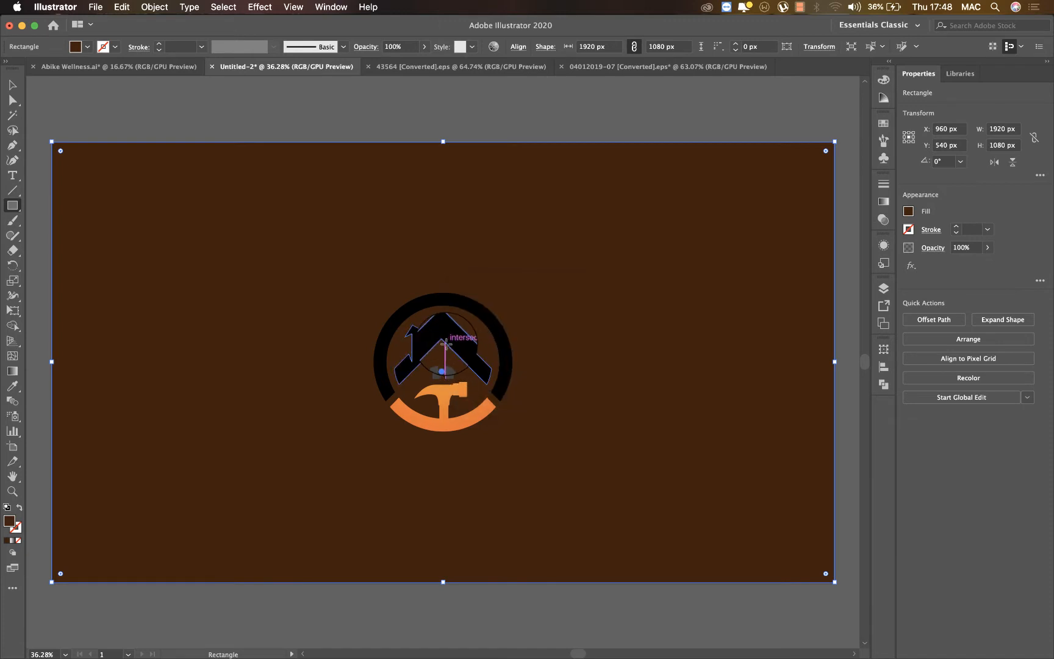
left_click(448, 345)
type("v")
left_click(498, 364)
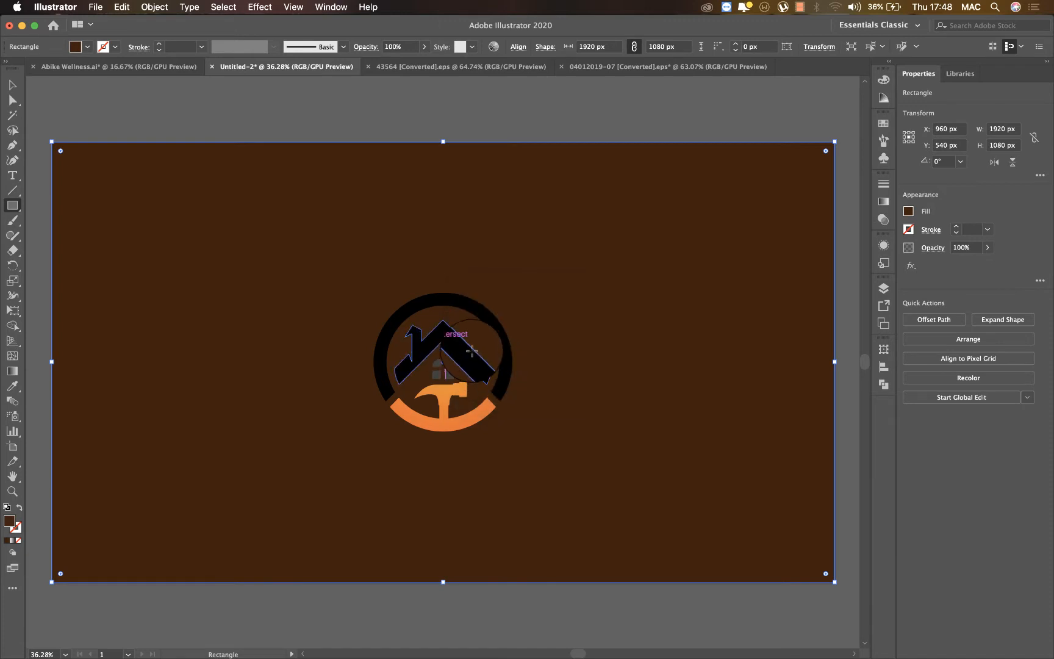
Isolate the emblem group and fill its house roof and upper ring with white (FFFFFF).
key("v")
left_click(441, 337)
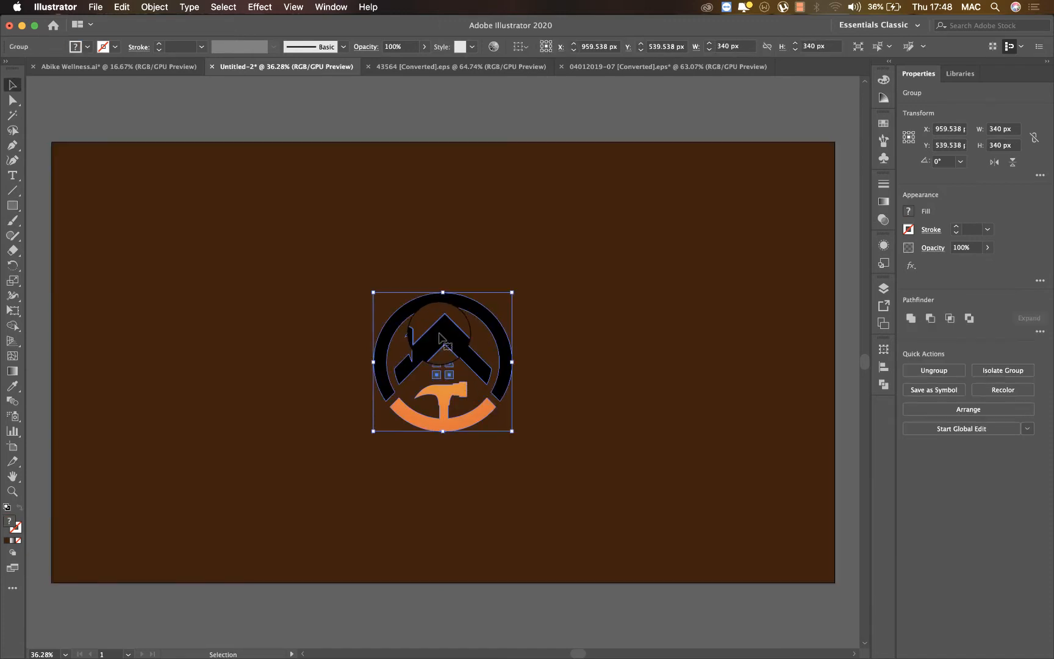
double_click(455, 339)
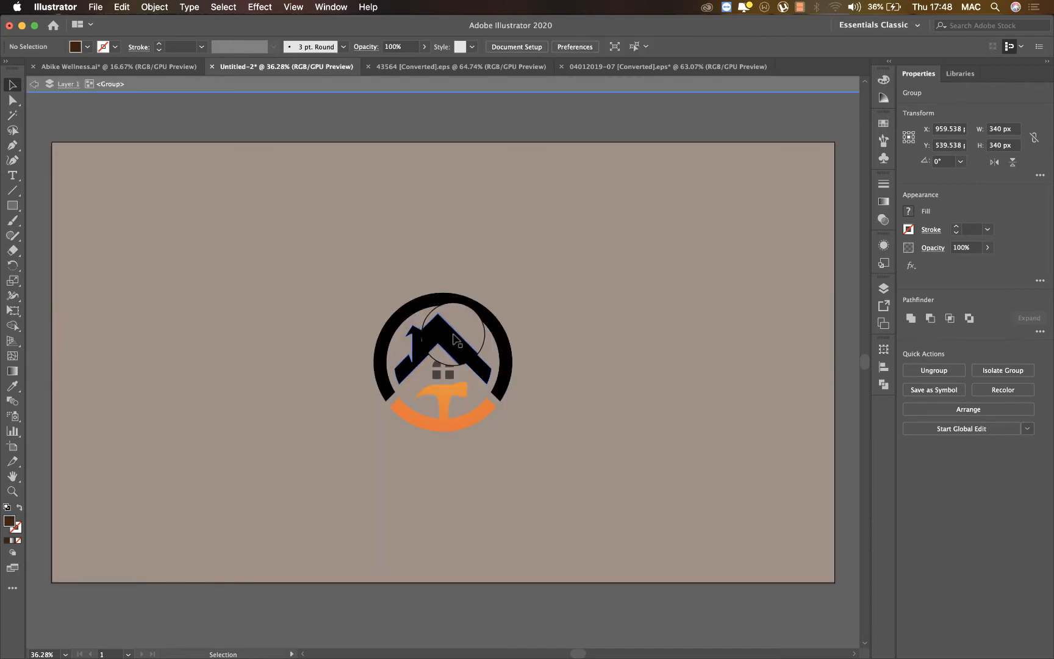
left_click(456, 336)
left_click(458, 303, "shift")
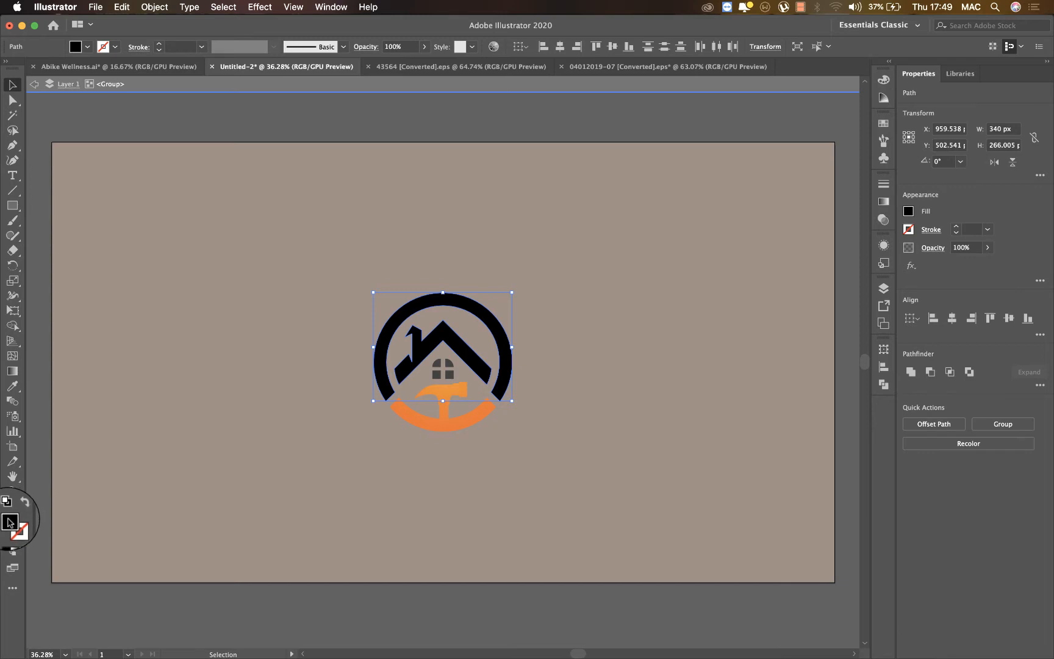
double_click(10, 522)
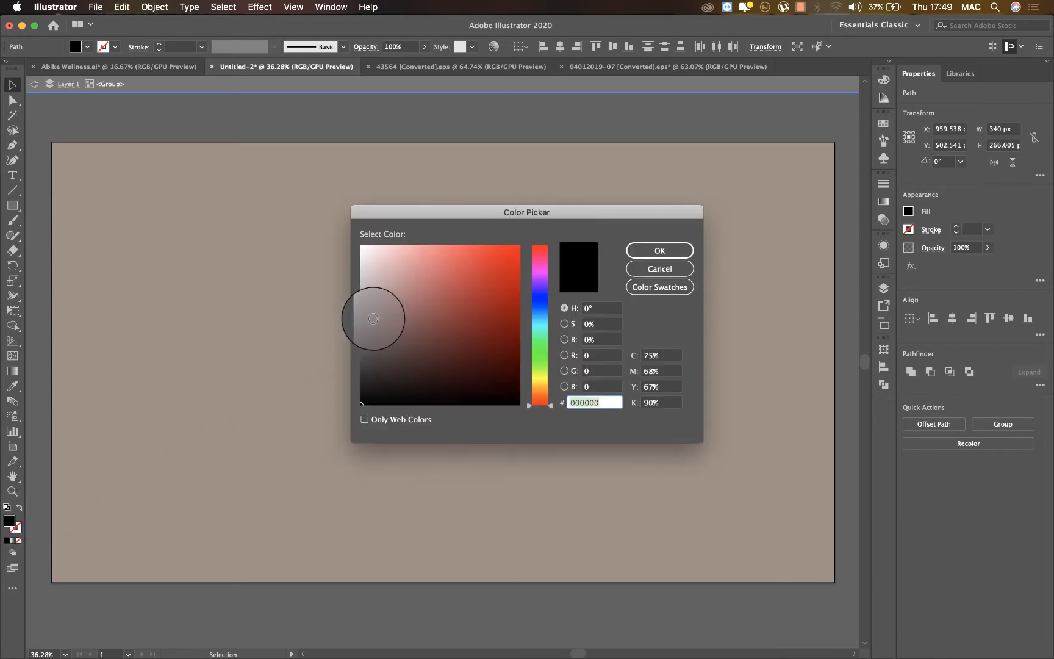
left_click_drag(376, 313, 352, 243)
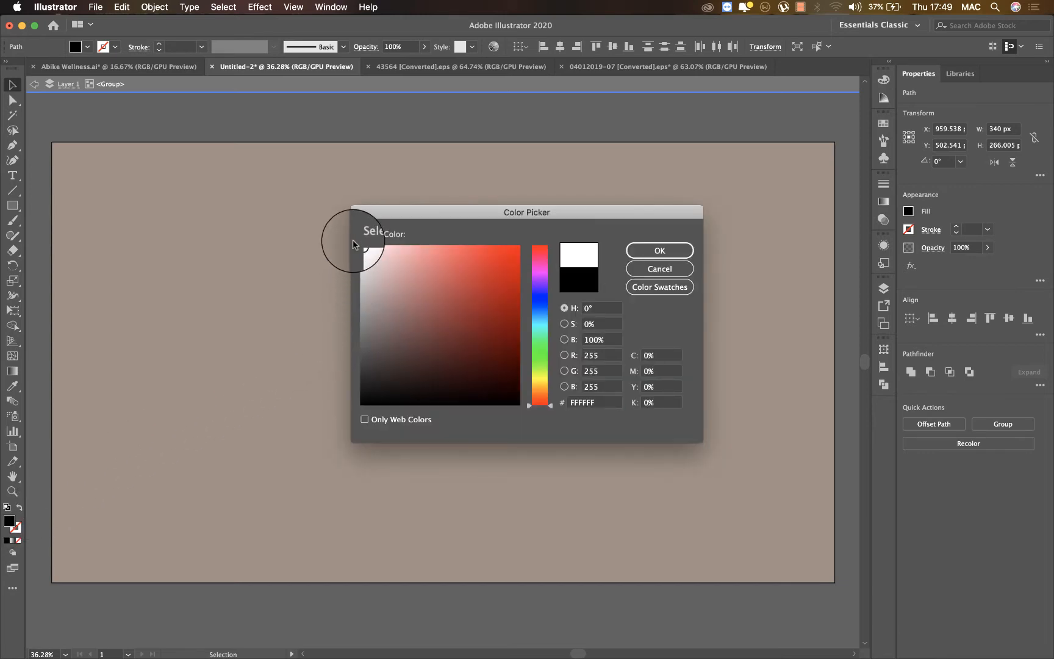
key("Return")
Fill the emblem's hammer and lower arc with solid pale yellow (FFED7F) instead of the orange gradient.
left_click(456, 415)
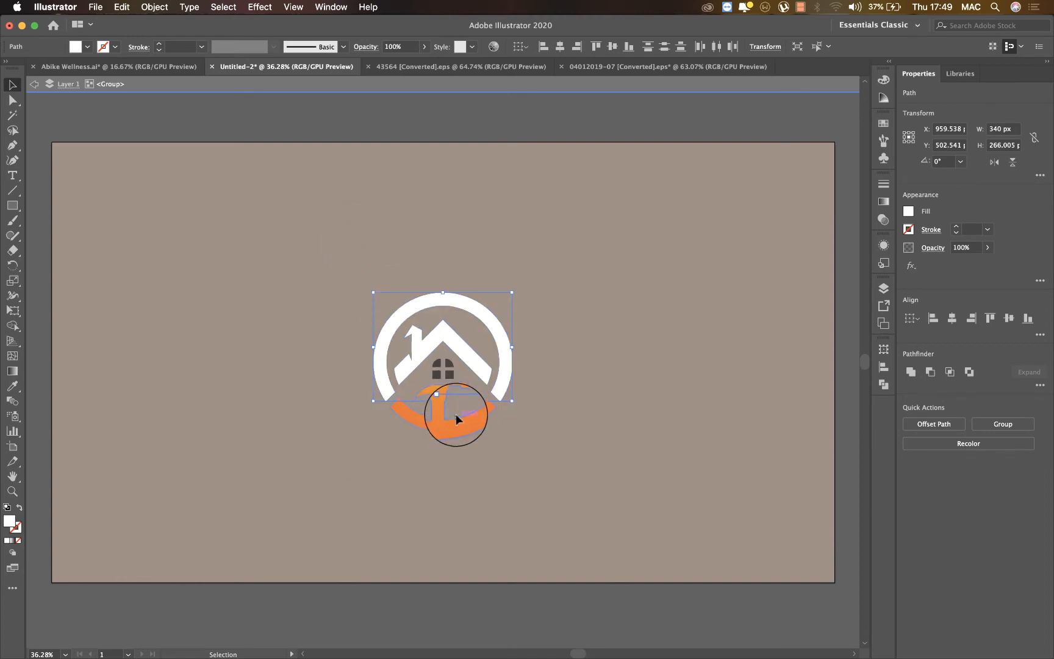
left_click(7, 539)
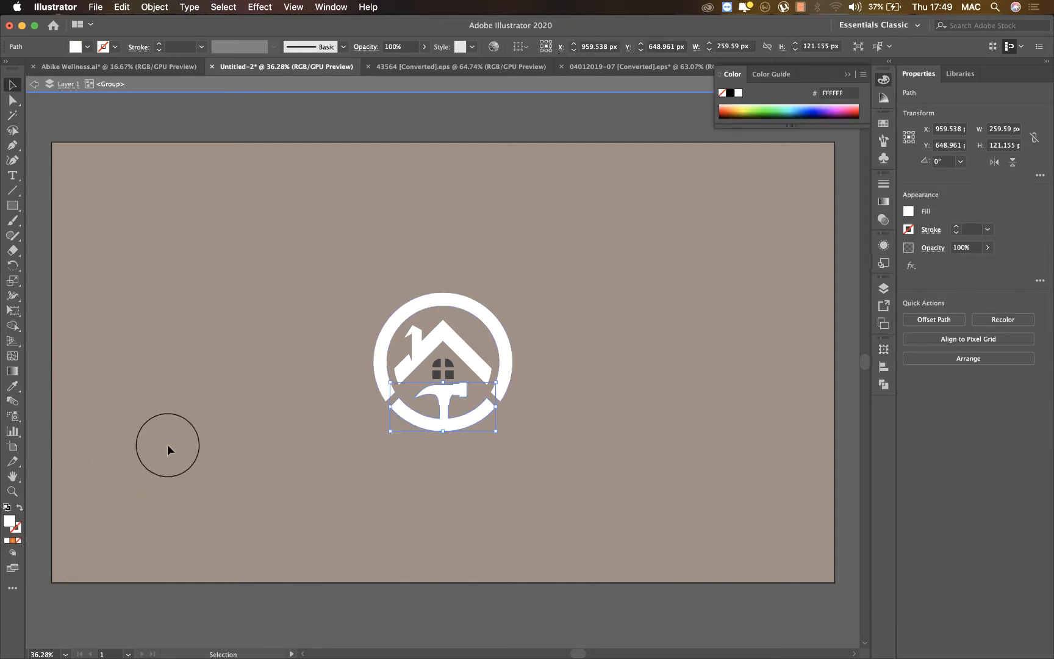
left_click(743, 107)
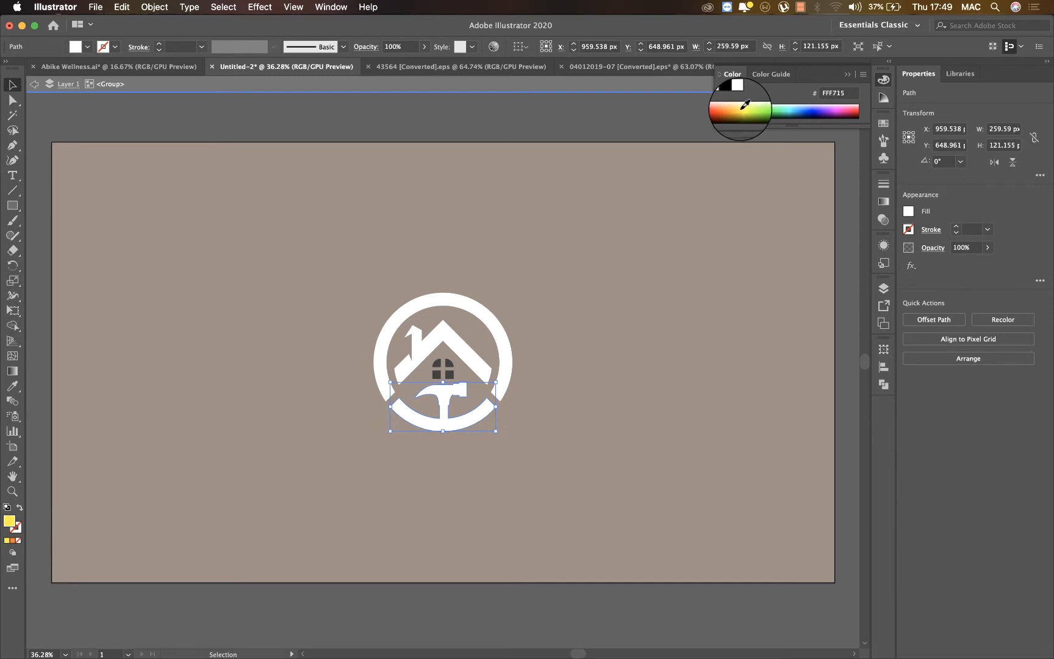
left_click(743, 102)
left_click(742, 102)
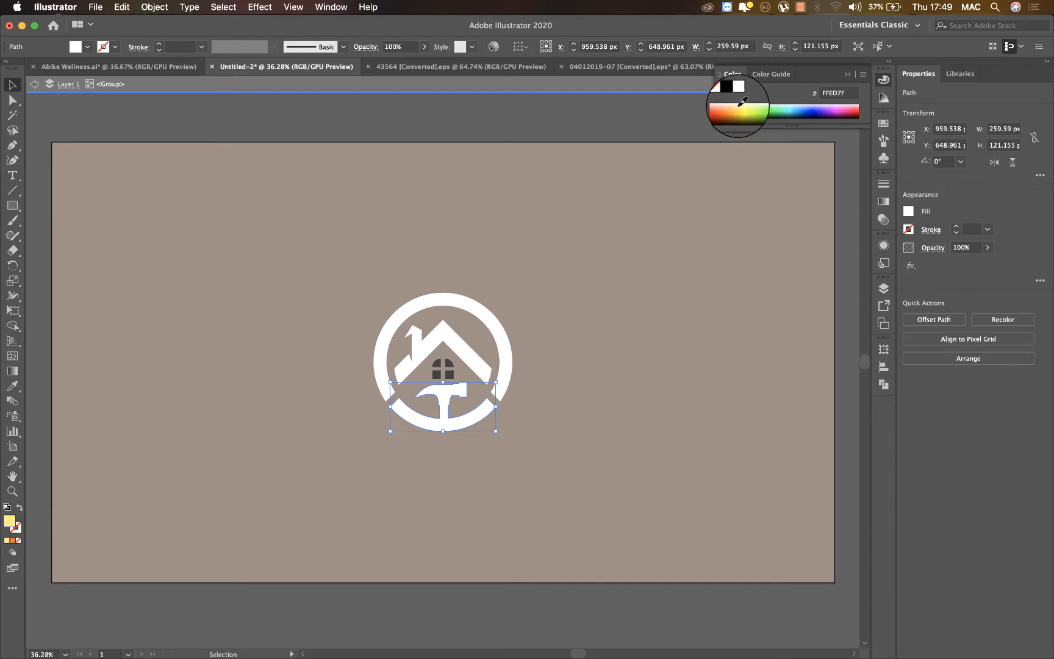
left_click(740, 104)
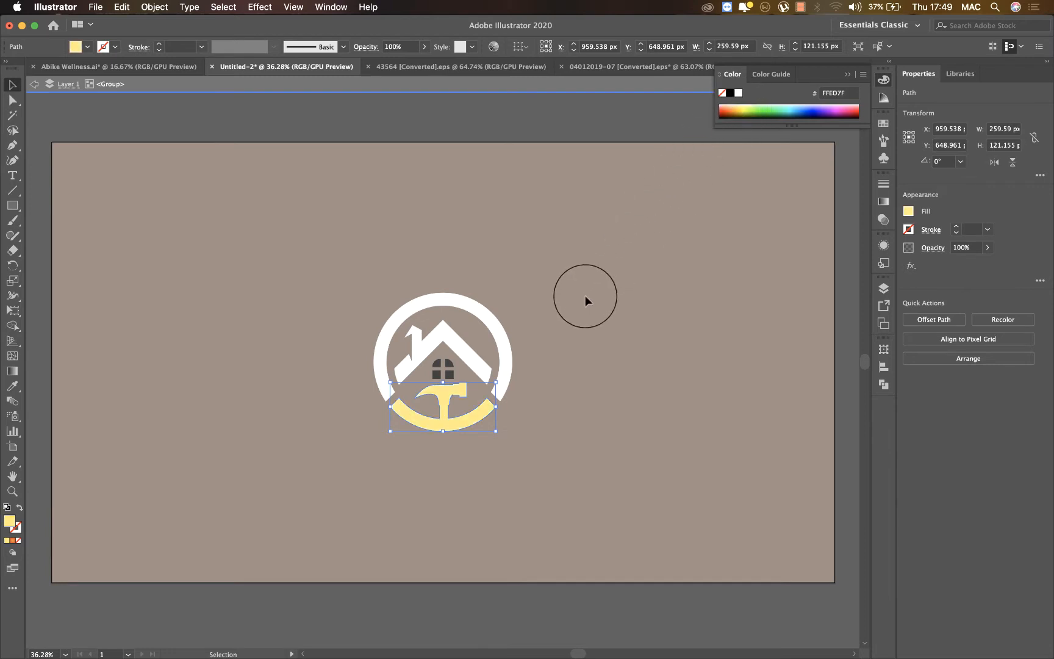
Fill all four window panes of the house with white (FFFFFF) and leave isolation mode.
left_click(443, 371)
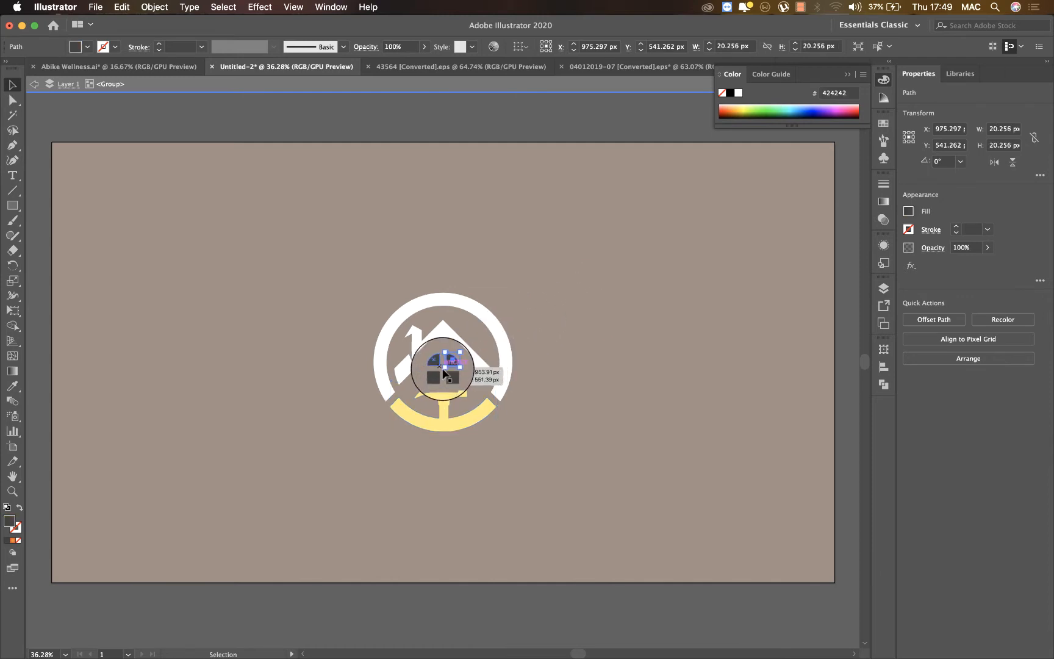
left_click(436, 374, "shift")
left_click(437, 363, "shift")
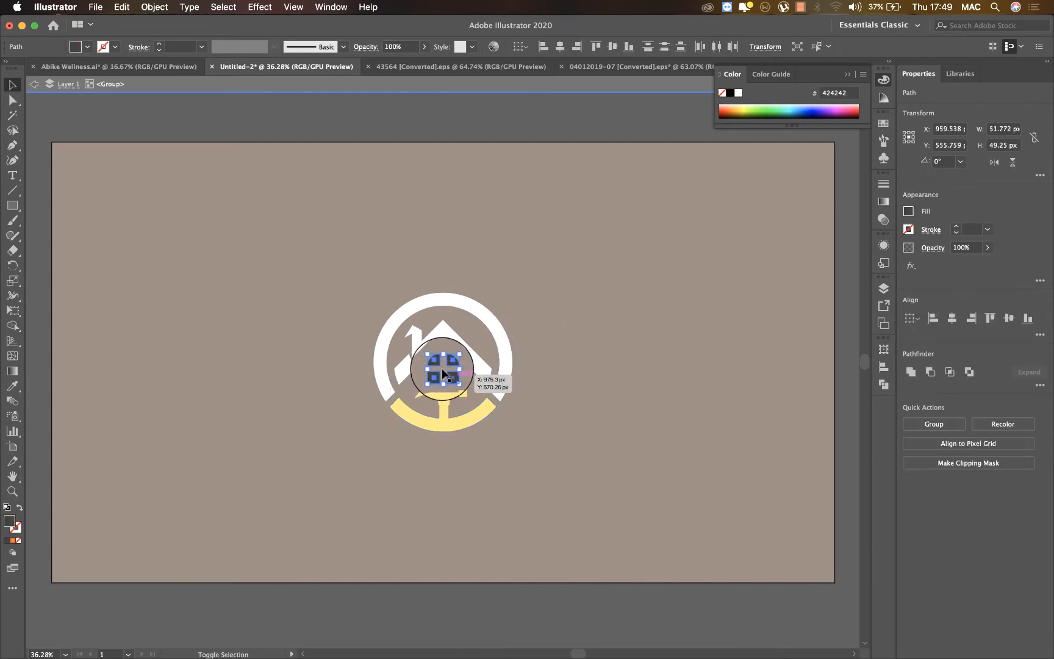
left_click(738, 93)
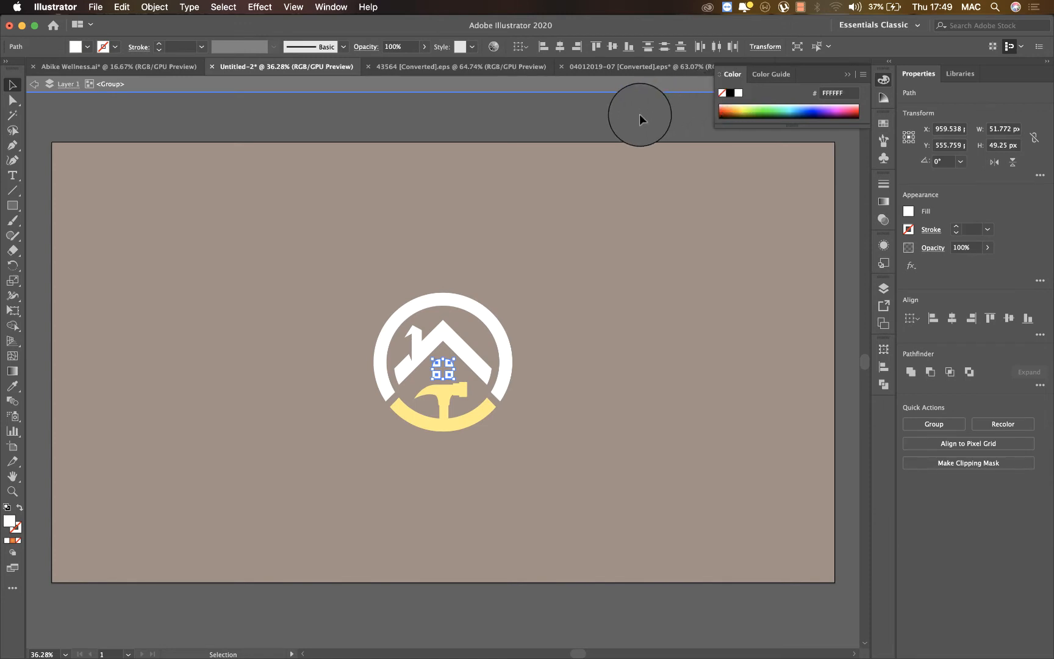
left_click(639, 115)
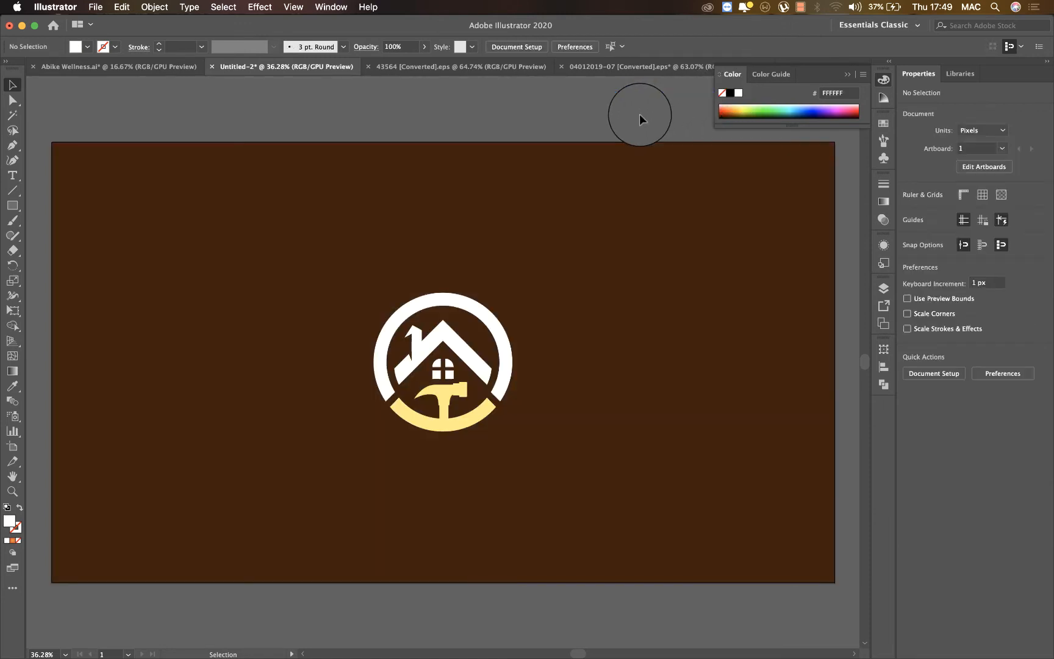
Move the emblem horizontally to about X 764 px and scale it down proportionally to about 215 x 215 px.
left_click(465, 349)
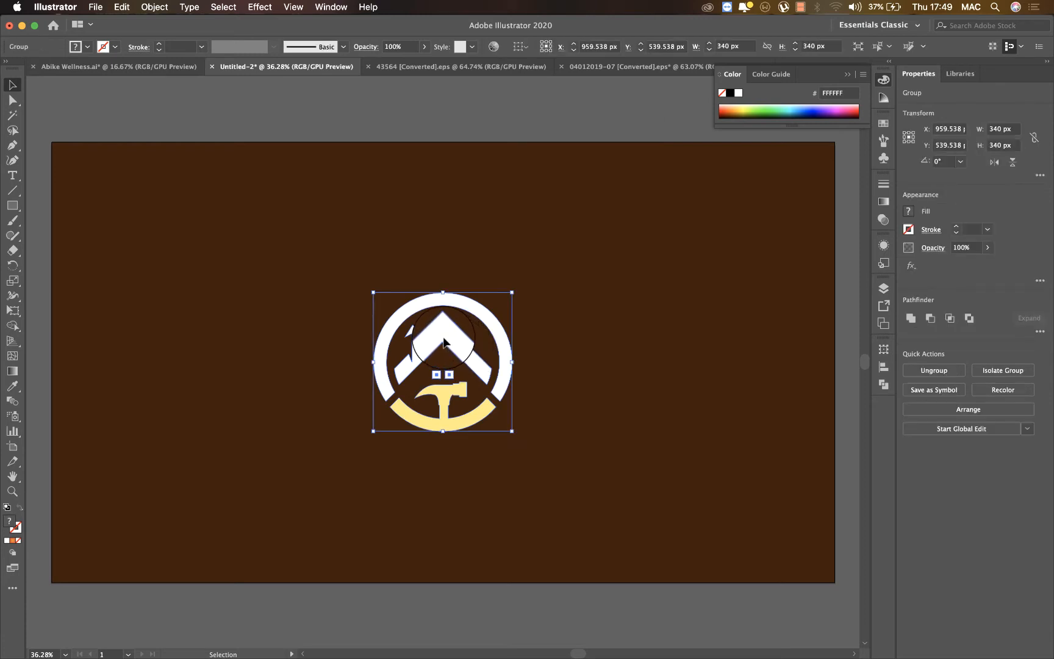
left_click_drag(441, 347, 361, 347)
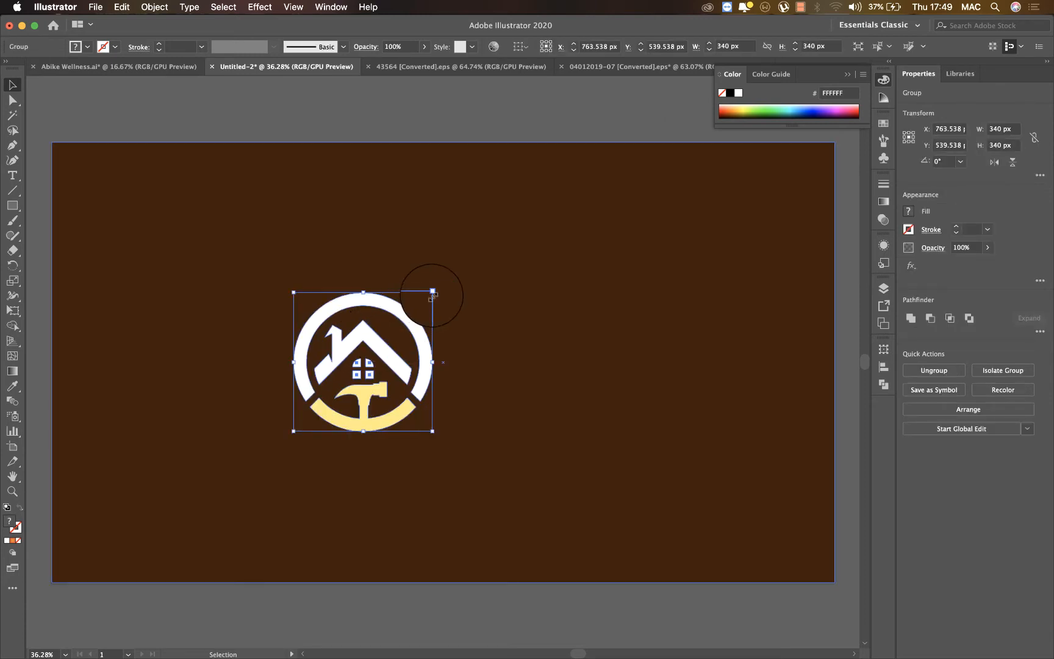
left_click_drag(433, 291, 409, 312)
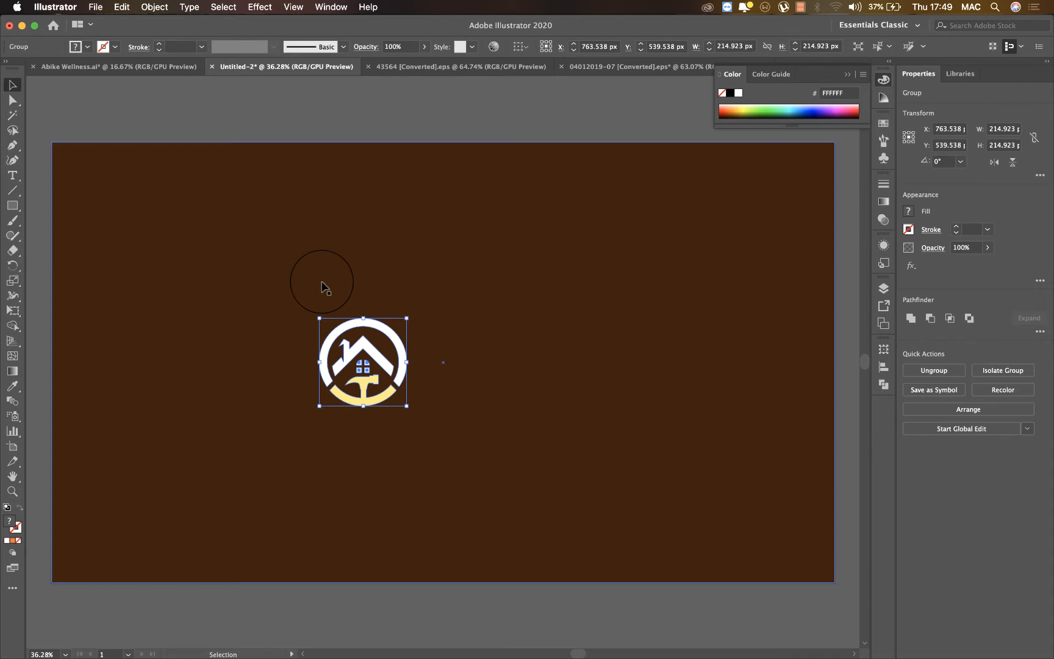
Add the point text "Home Repairs", enlarge it to about 84 pt and place it below the emblem.
left_click(13, 176)
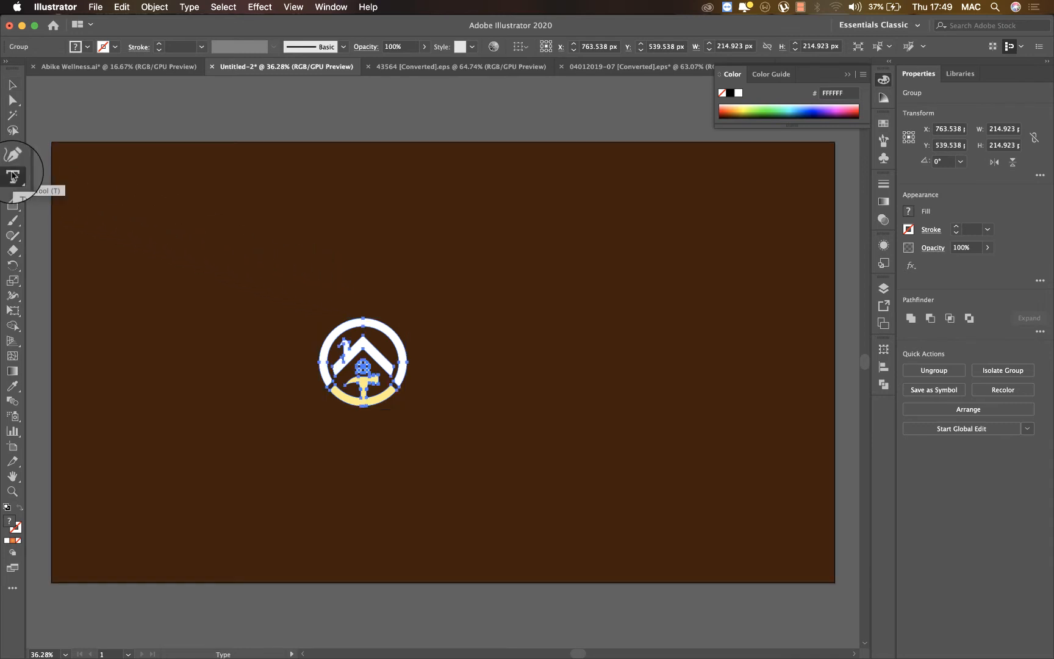
left_click(425, 319)
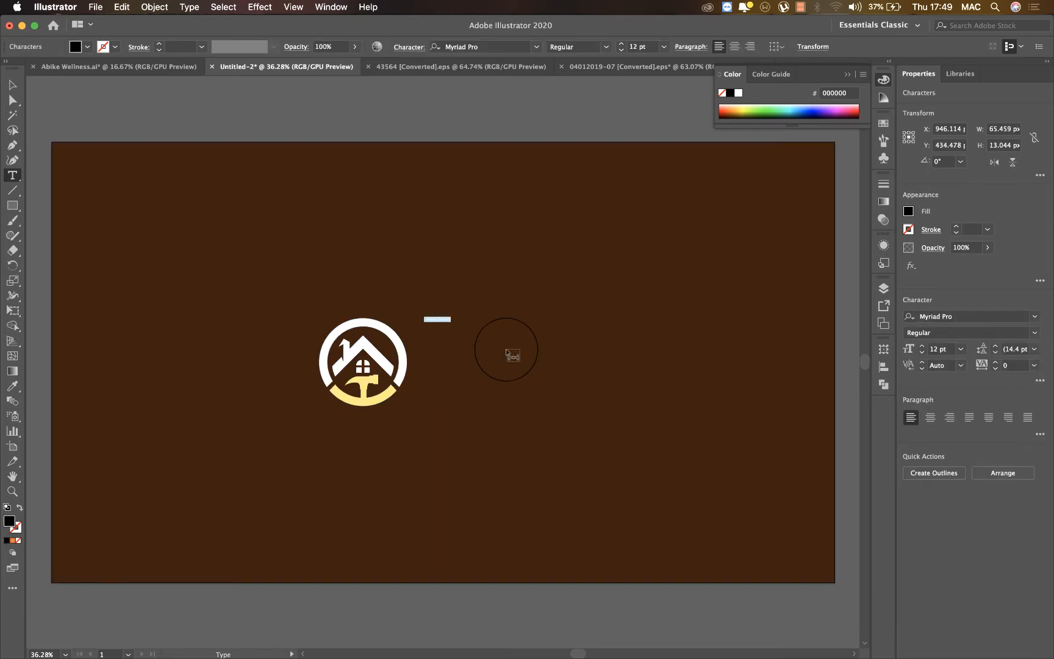
key("BackSpace")
type("Home Build")
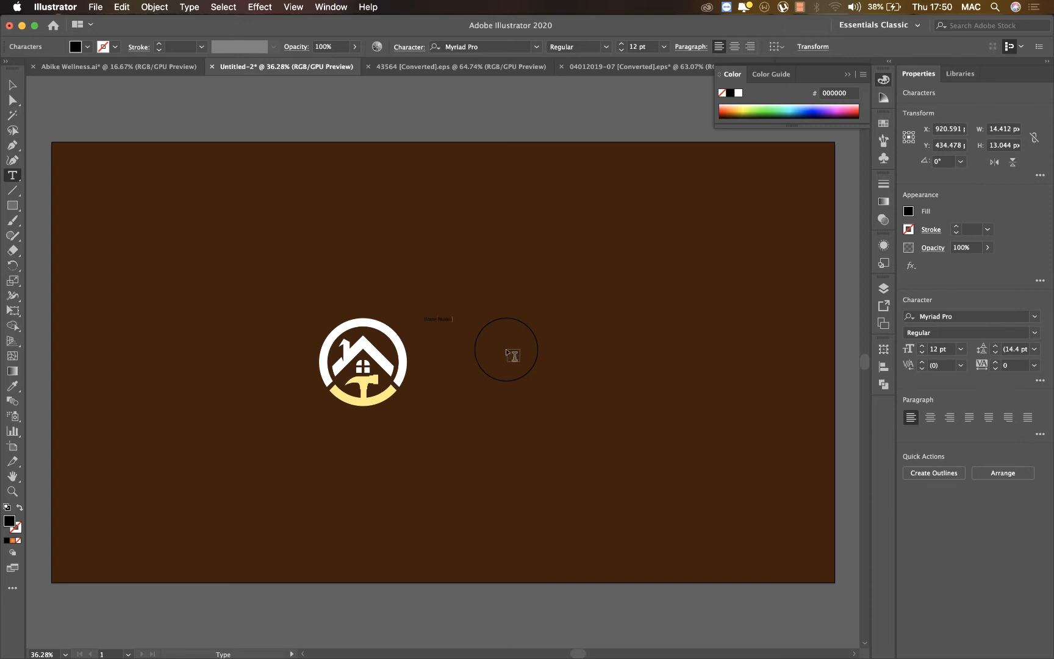
key("Escape")
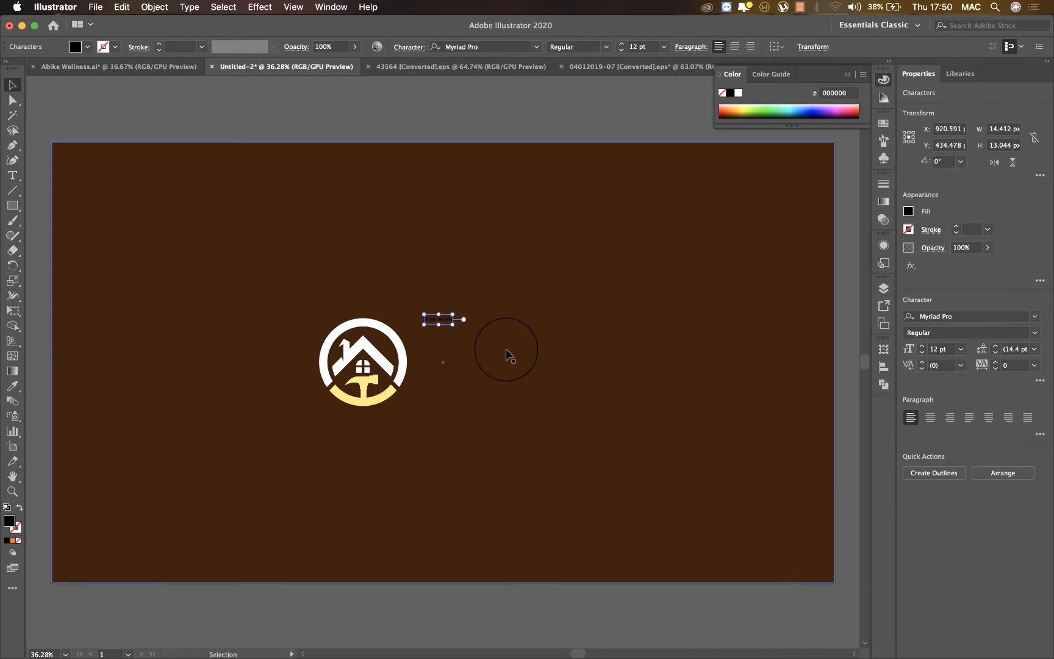
left_click_drag(463, 322, 623, 430)
left_click_drag(537, 338, 440, 460)
Align the emblem, the "Home Repairs" text and the background rectangle to their horizontal centers.
left_click(453, 269, "shift")
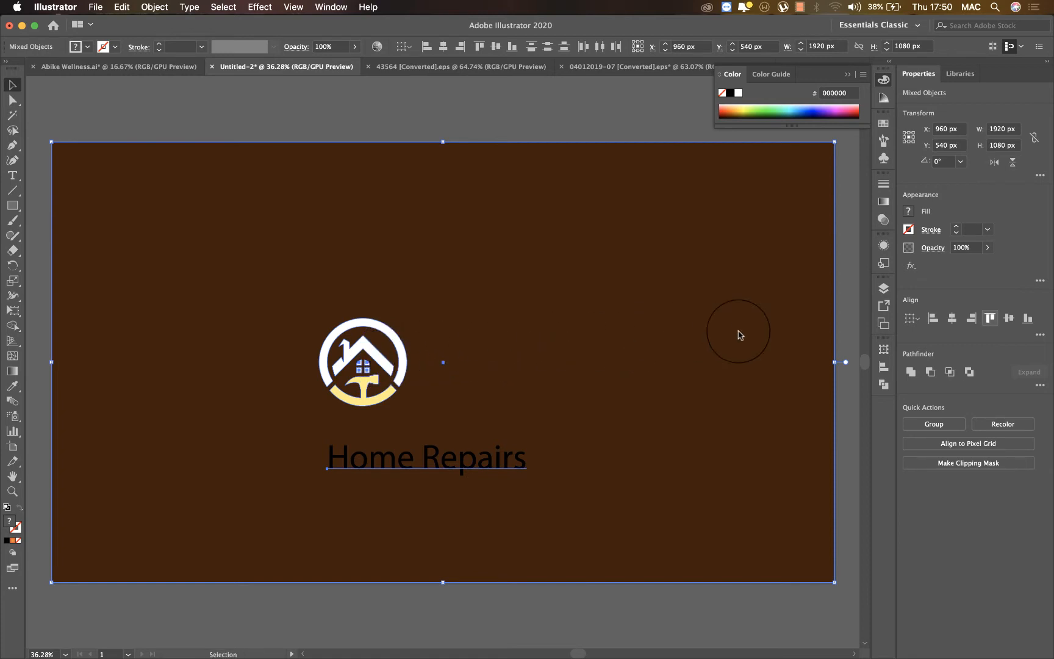
left_click(952, 318)
left_click_drag(636, 328, 669, 328)
left_click(589, 511, "shift")
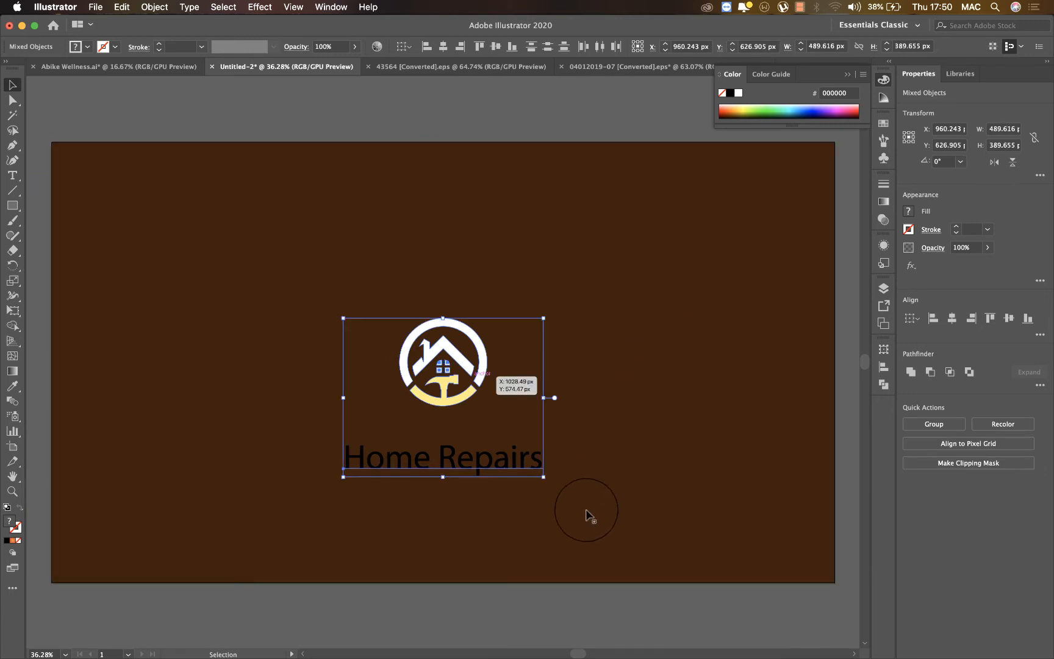
left_click(511, 590)
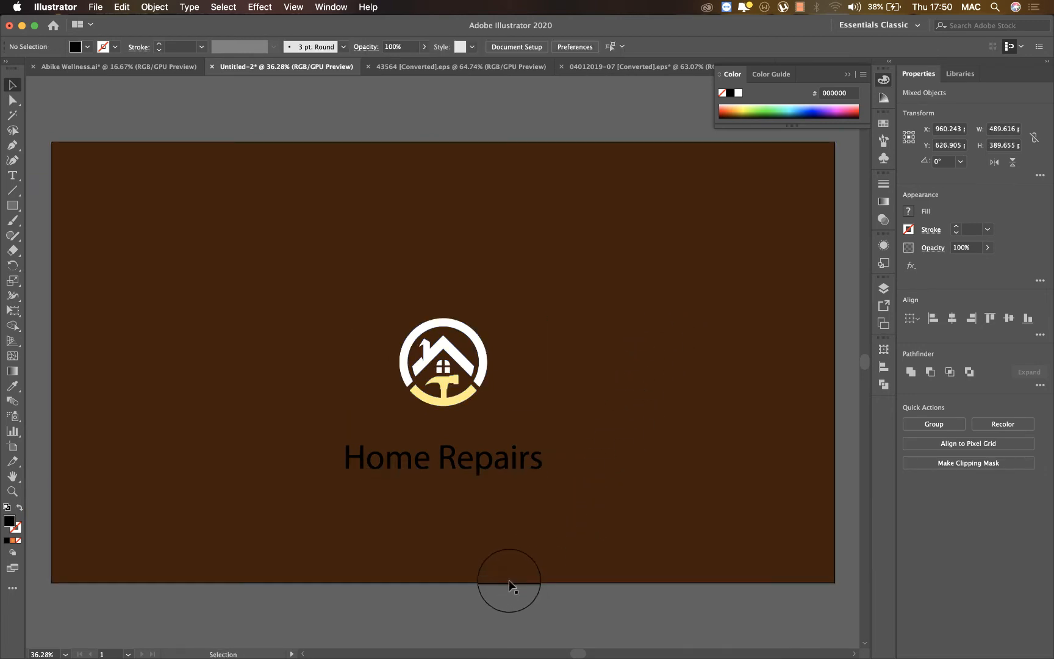
Look through the whole font list, previewing candidate typefaces on the "Home Repairs" text.
left_click(482, 459)
left_click(529, 47)
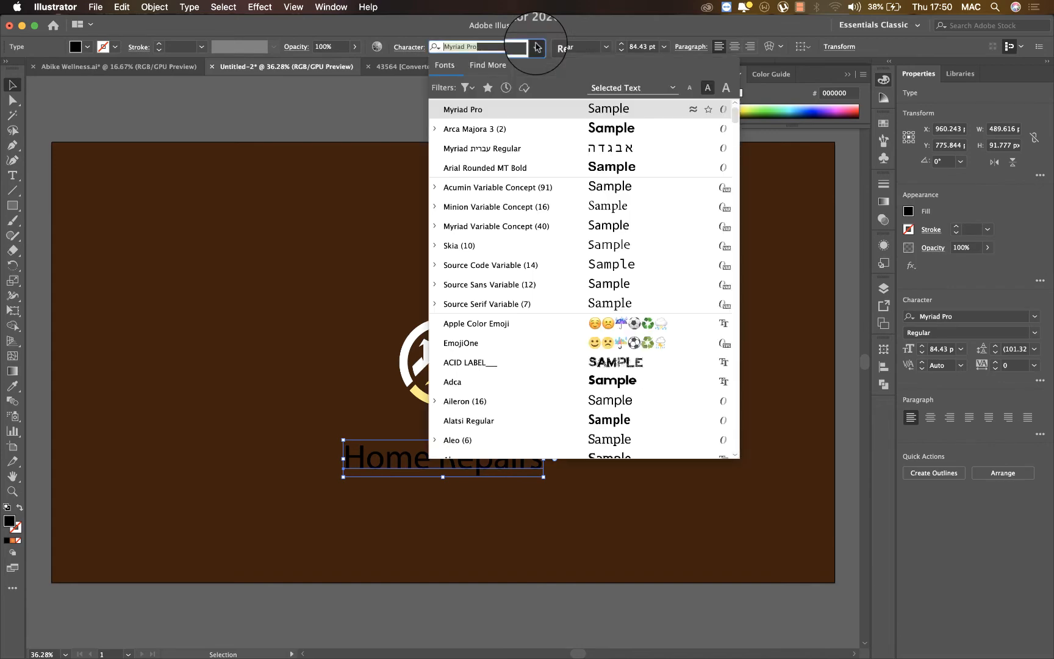
scroll(481, 346, "down", 5)
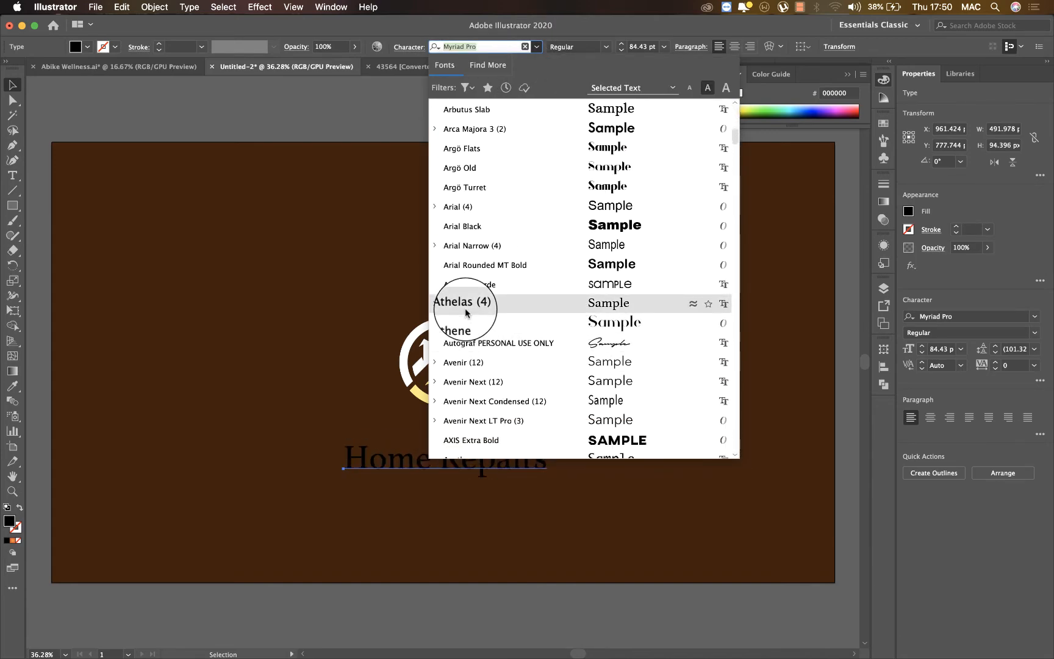
scroll(465, 313, "down", 10)
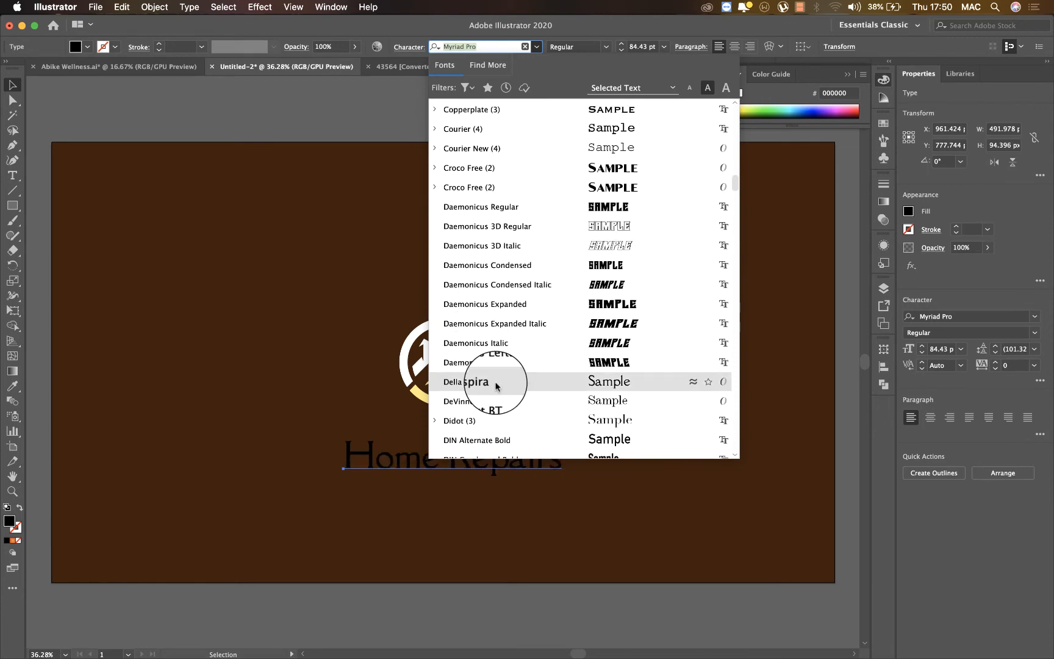
scroll(497, 386, "down", 15)
scroll(497, 386, "up", 2)
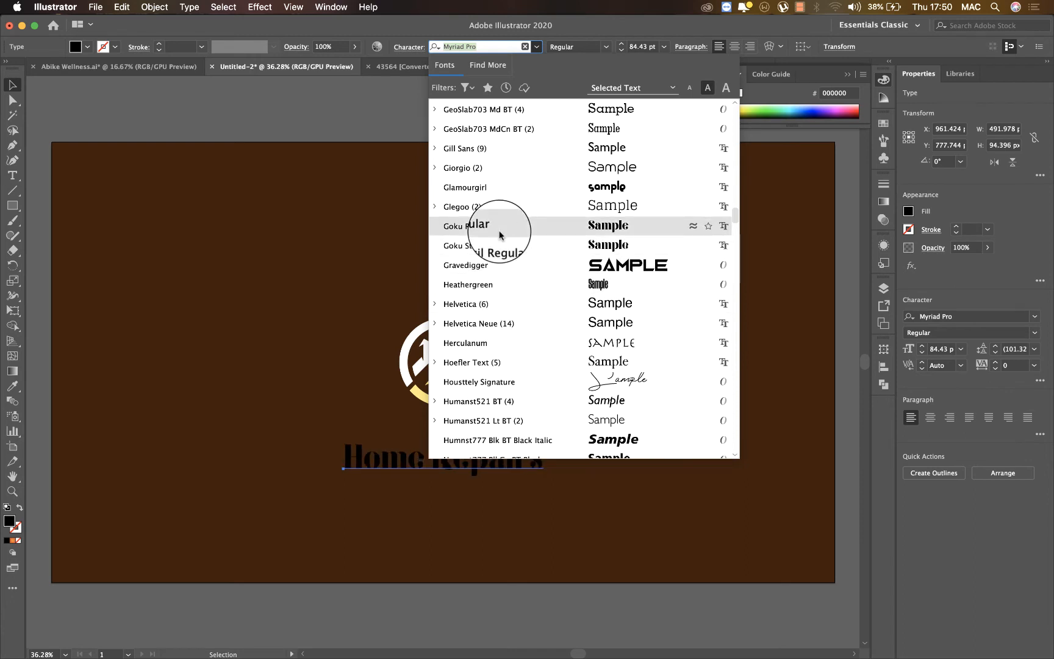
key("Up")
key("Up")
key("Up")
key("Up")
key("Up")
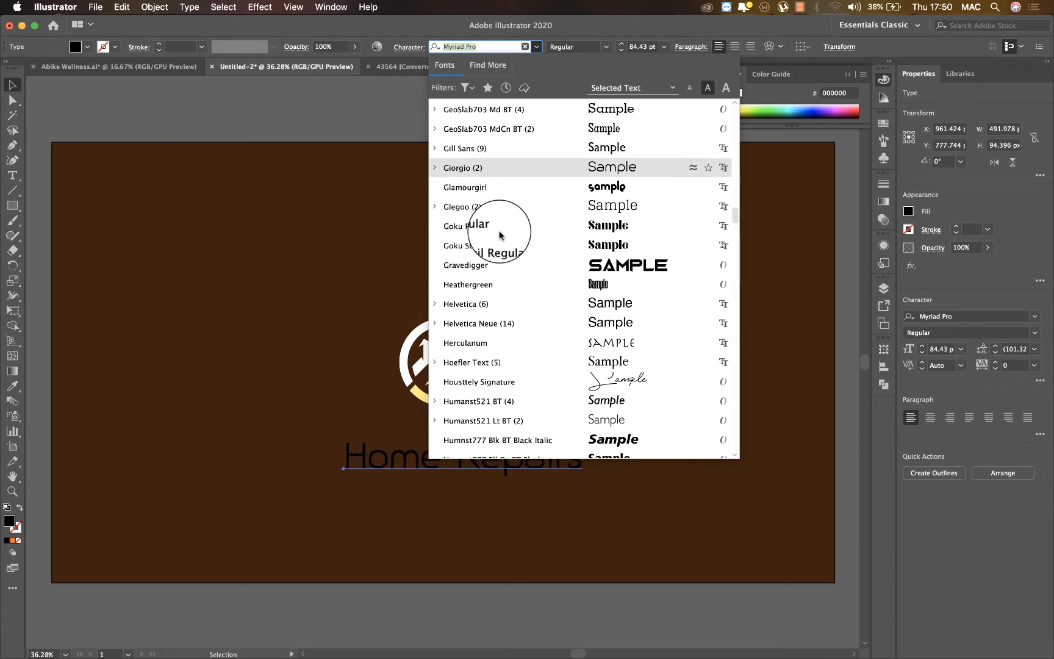
key("Down")
scroll(500, 235, "down", 20)
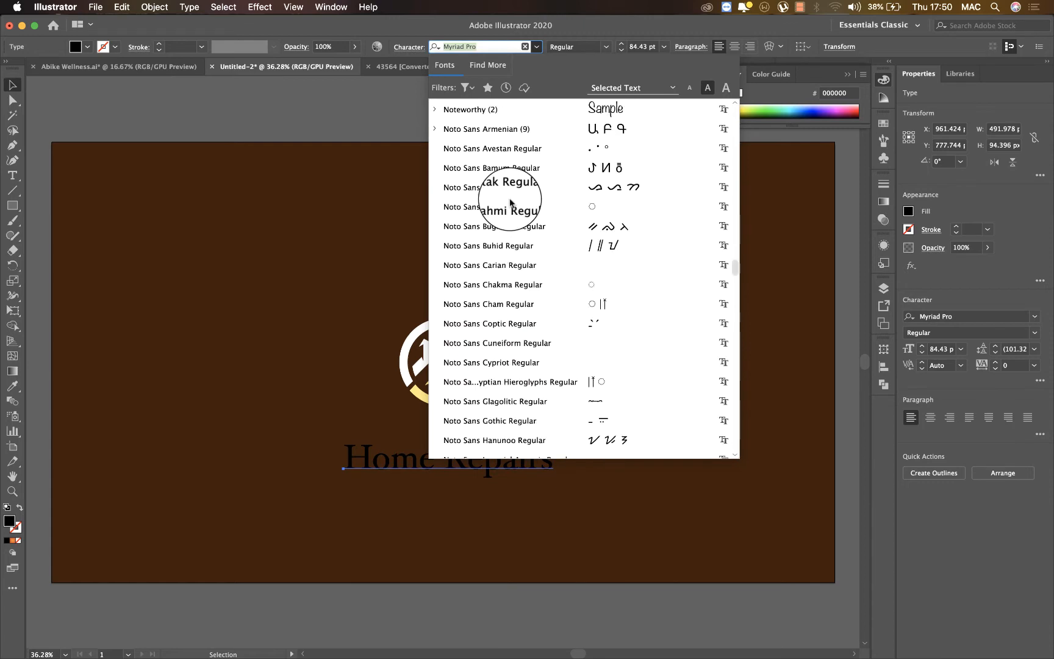
scroll(511, 202, "up", 1)
scroll(510, 205, "down", 15)
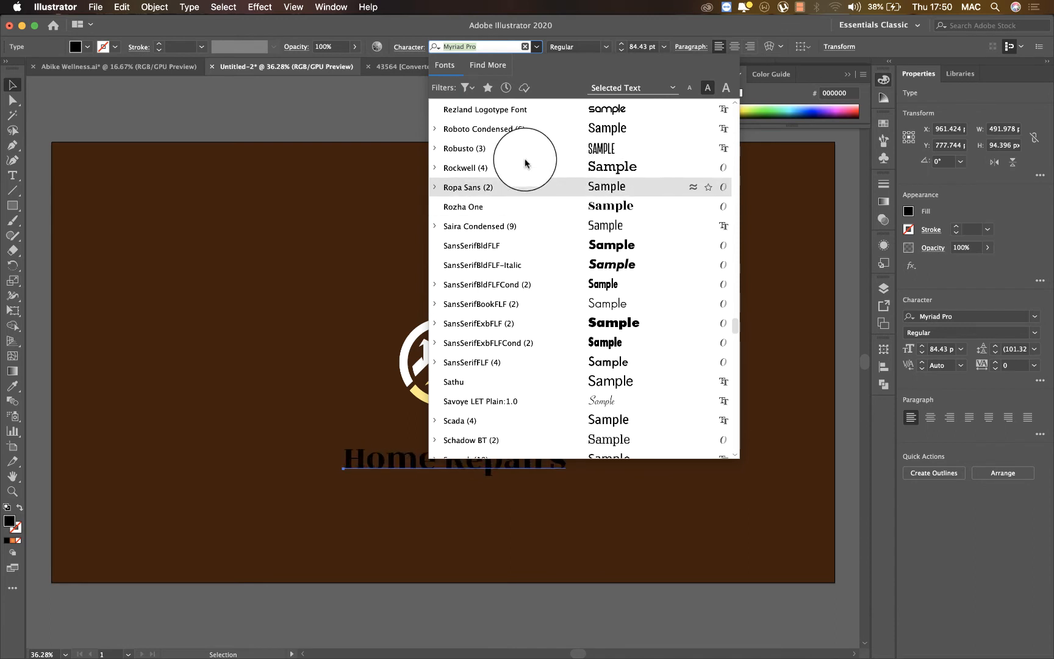
scroll(558, 338, "down", 5)
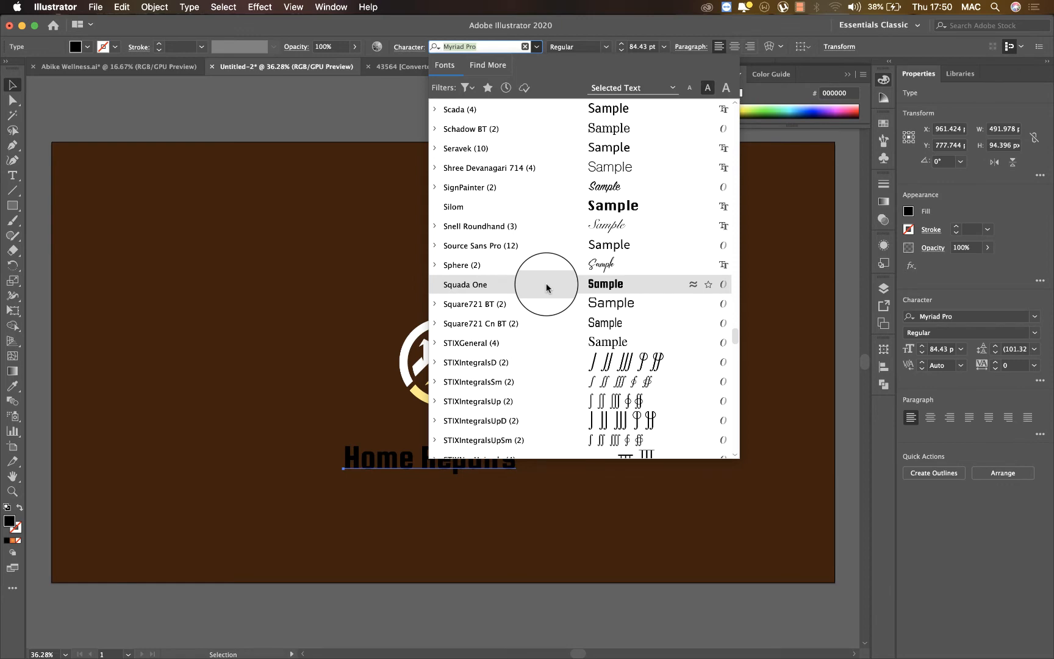
scroll(546, 286, "down", 10)
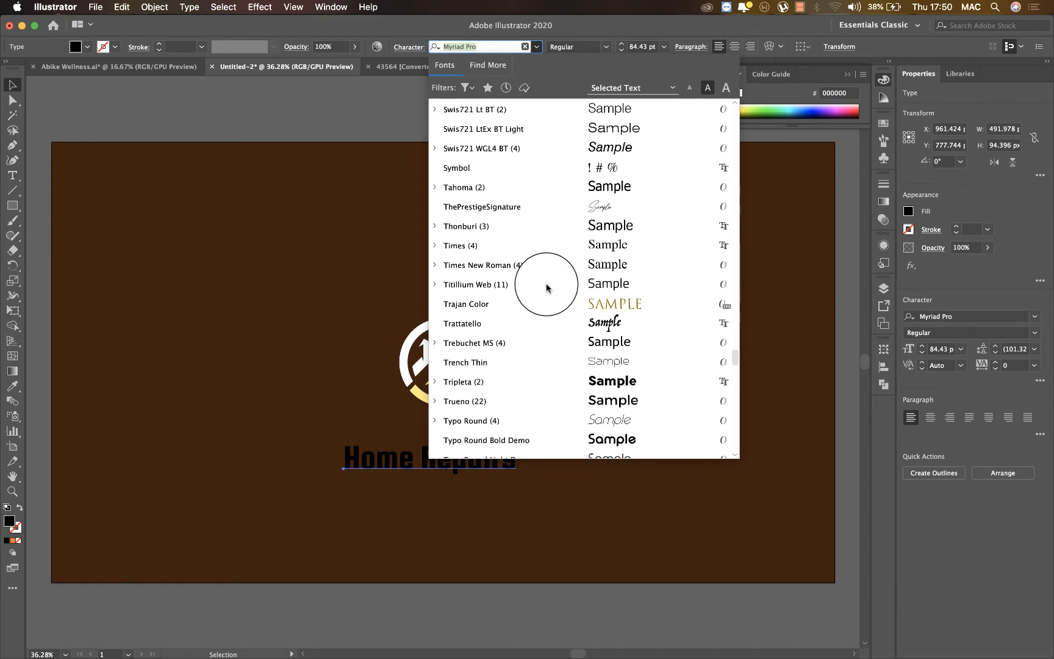
scroll(539, 241, "down", 4)
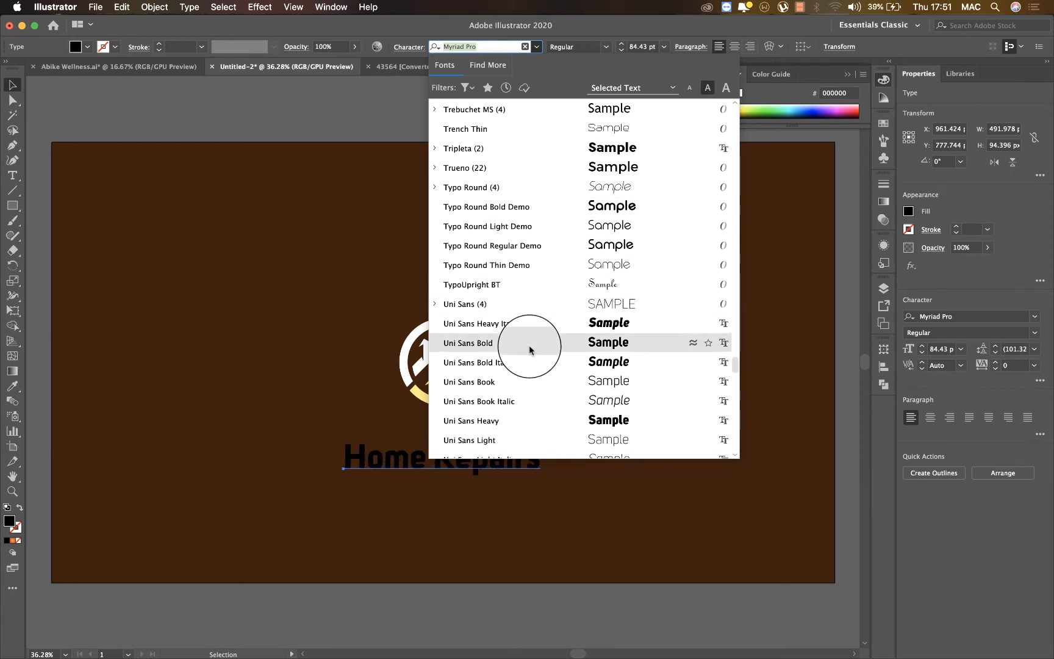
scroll(529, 350, "down", 15)
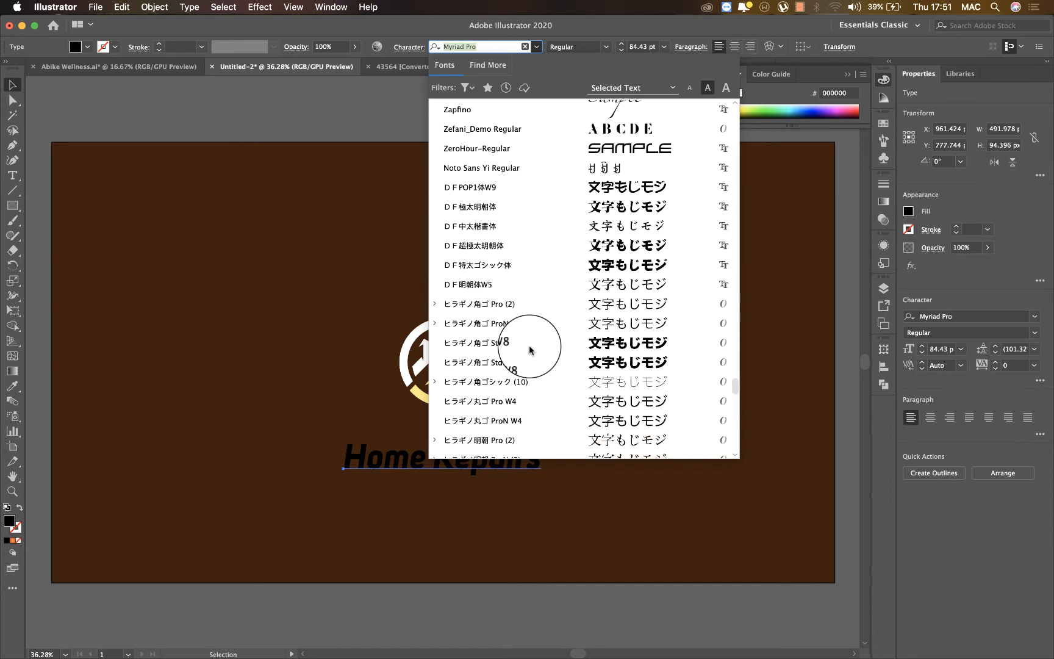
scroll(529, 350, "down", 3)
scroll(530, 350, "down", 3)
Set the font of the "Home Repairs" text to DIN Condensed Bold.
scroll(529, 350, "up", 20)
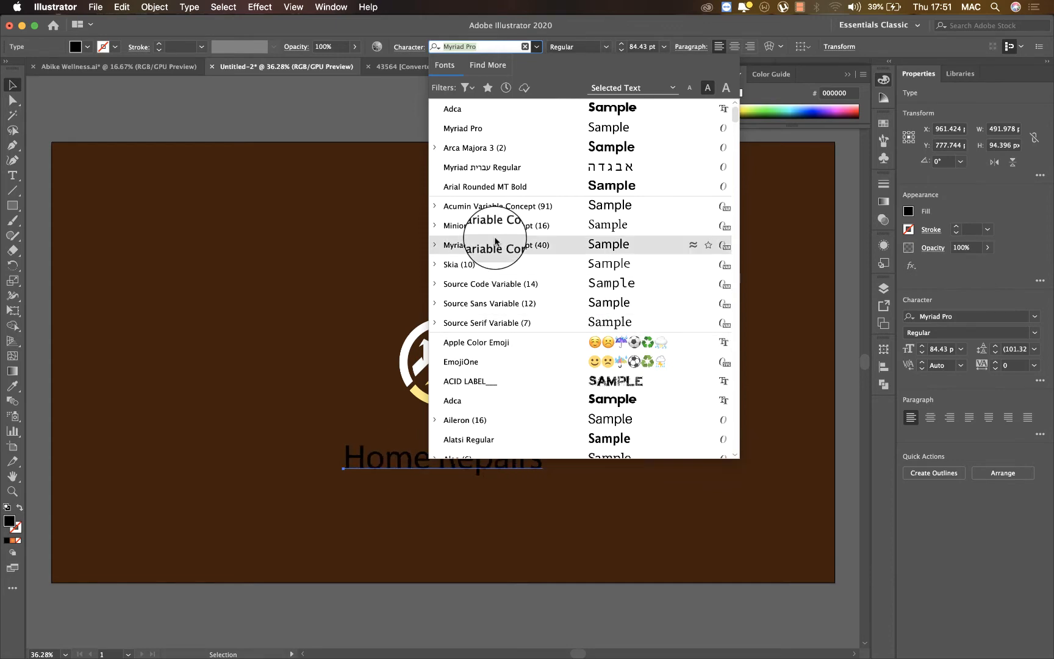
scroll(514, 302, "down", 15)
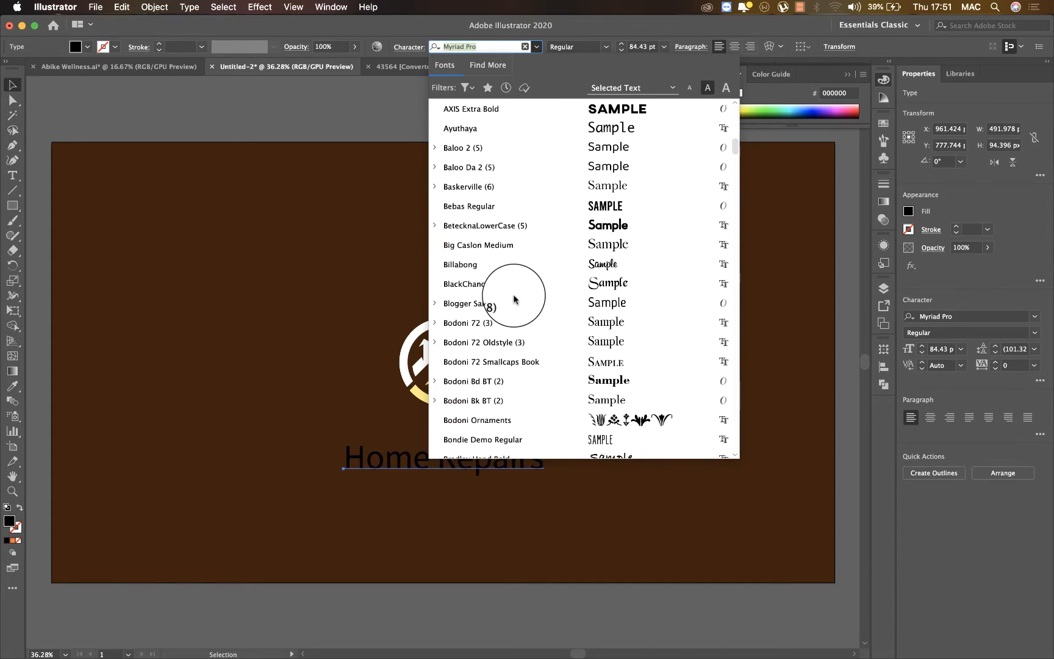
scroll(514, 299, "down", 6)
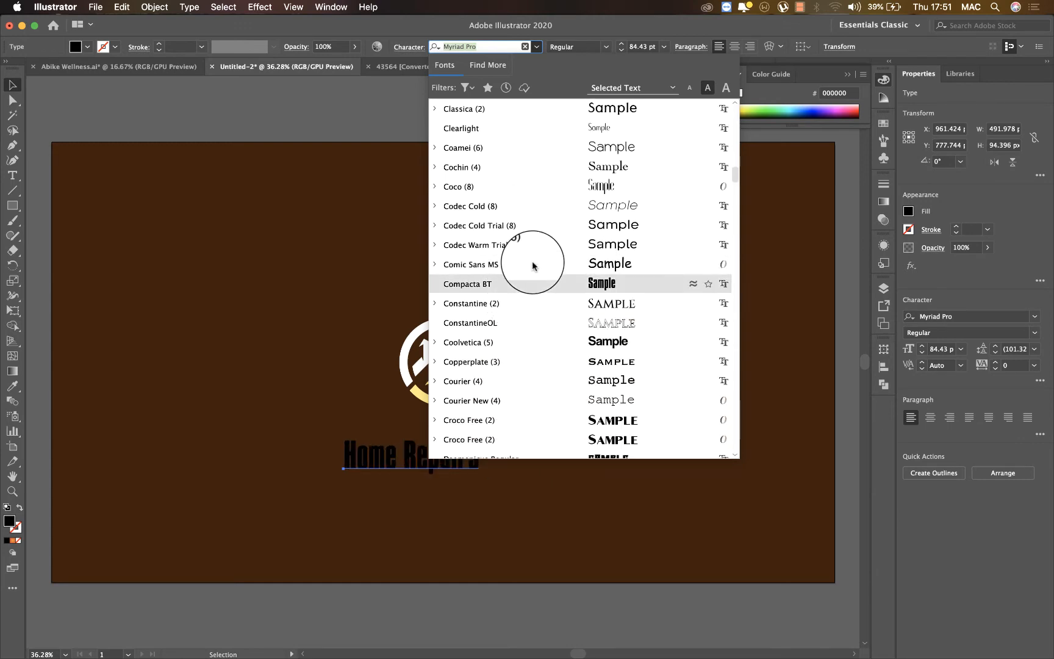
scroll(532, 265, "down", 10)
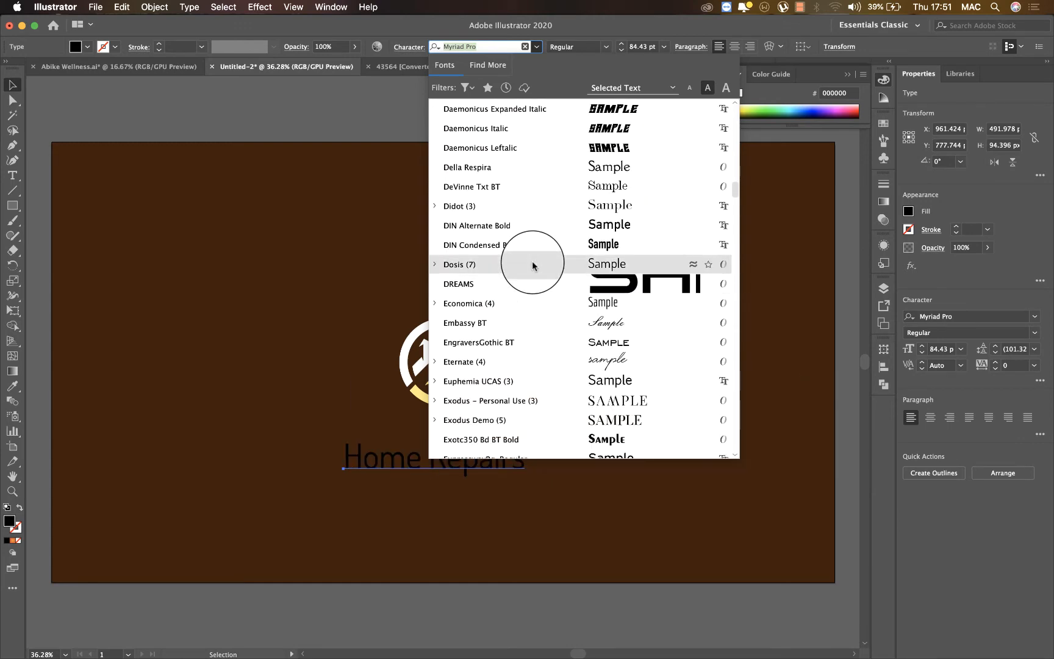
key("Up")
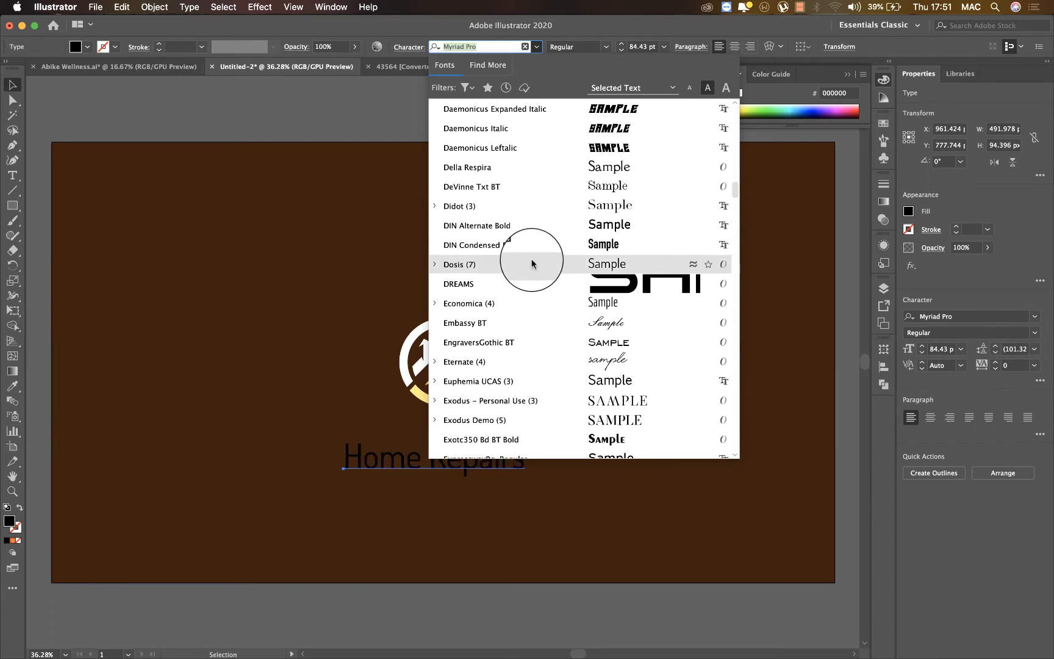
left_click(528, 253)
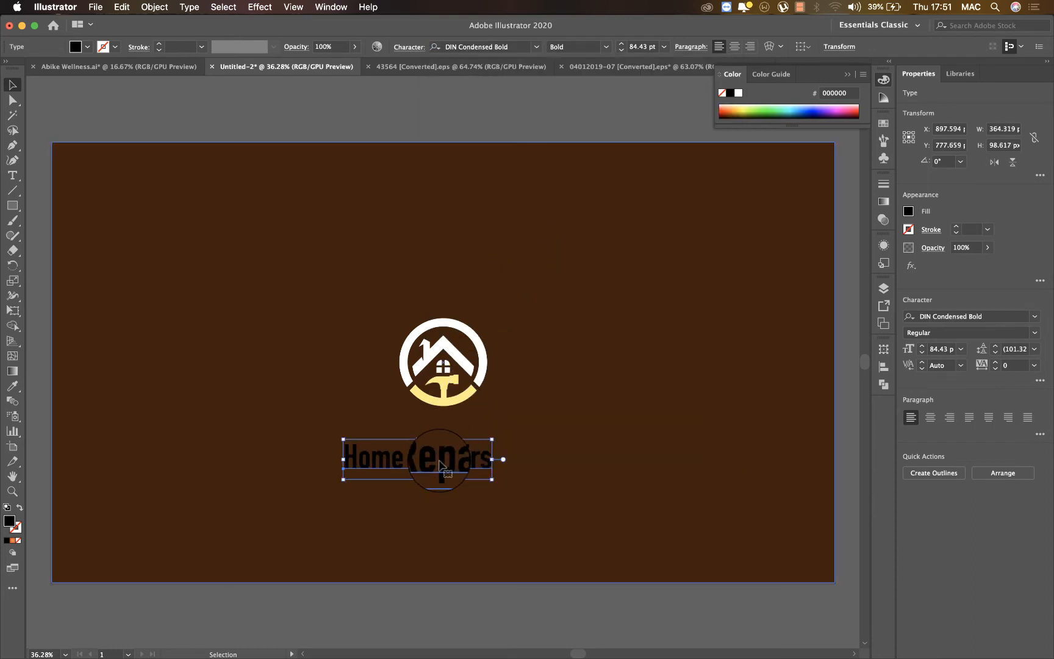
Move the "Home Repairs" text up close beneath the emblem and fill it with white (FFFFFF).
left_click_drag(444, 465, 464, 441)
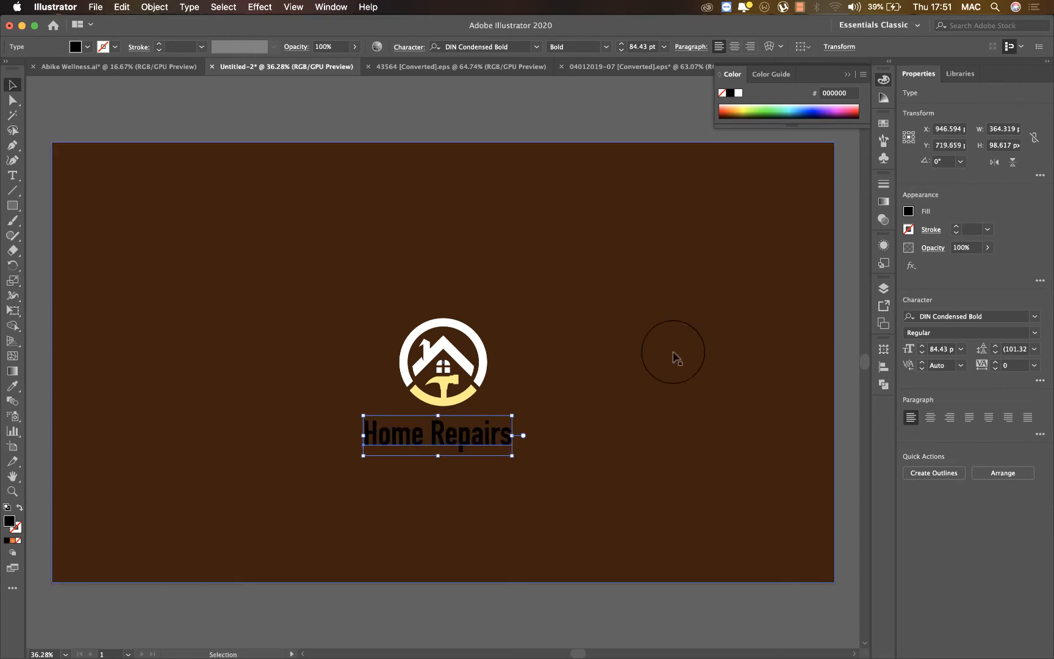
left_click(738, 93)
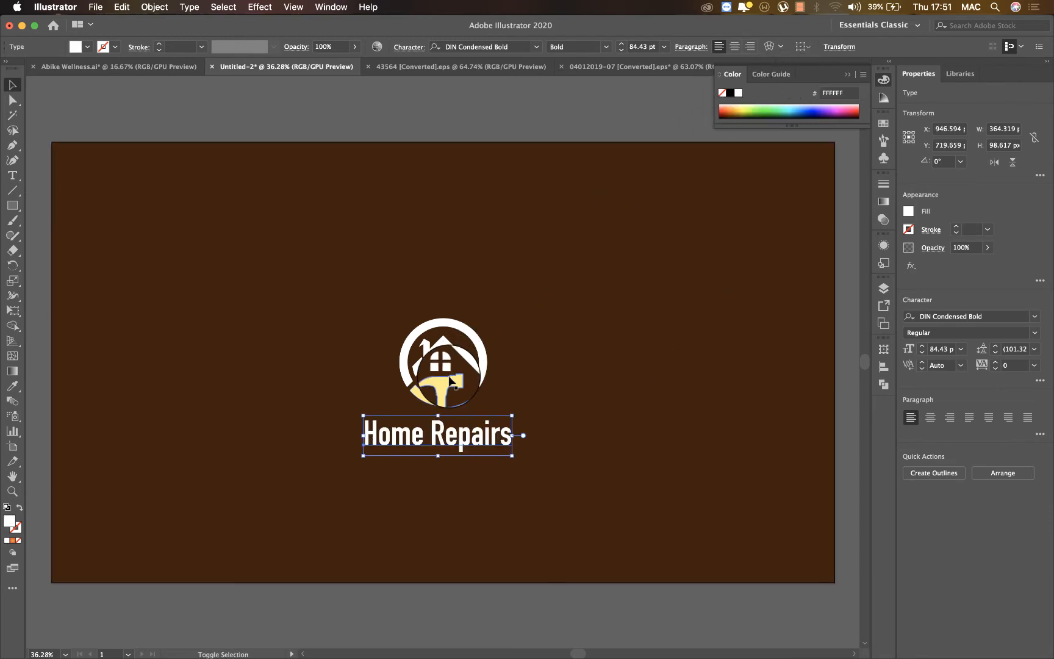
left_click(444, 356, "shift")
left_click(447, 356, "shift")
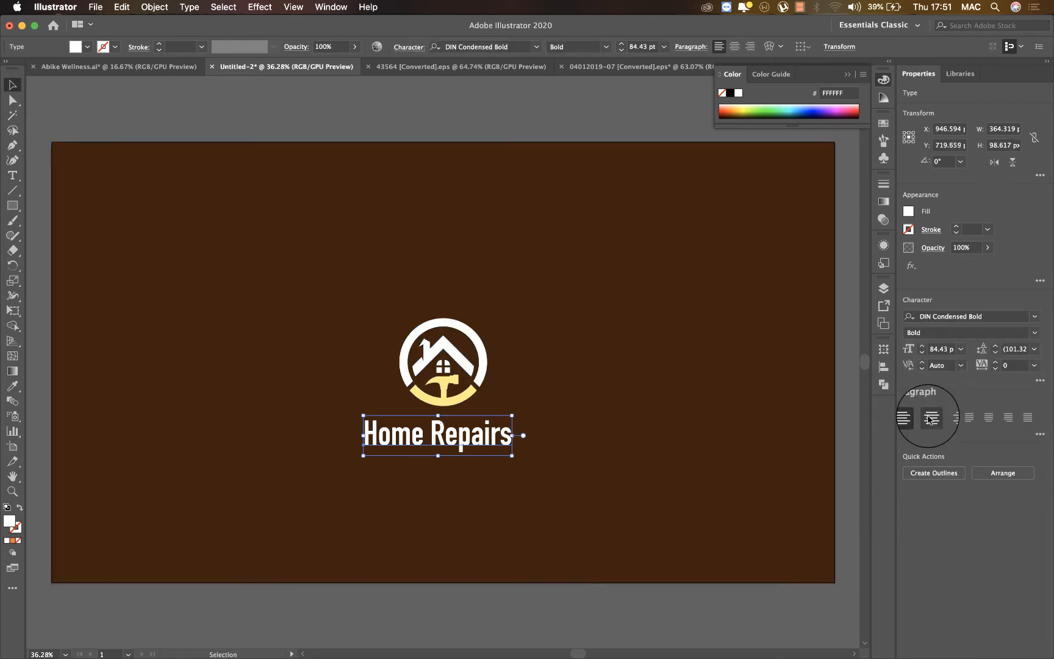
Center-align the text's paragraph, and horizontally center the text and emblem with each other and on the brown background.
left_click(930, 419)
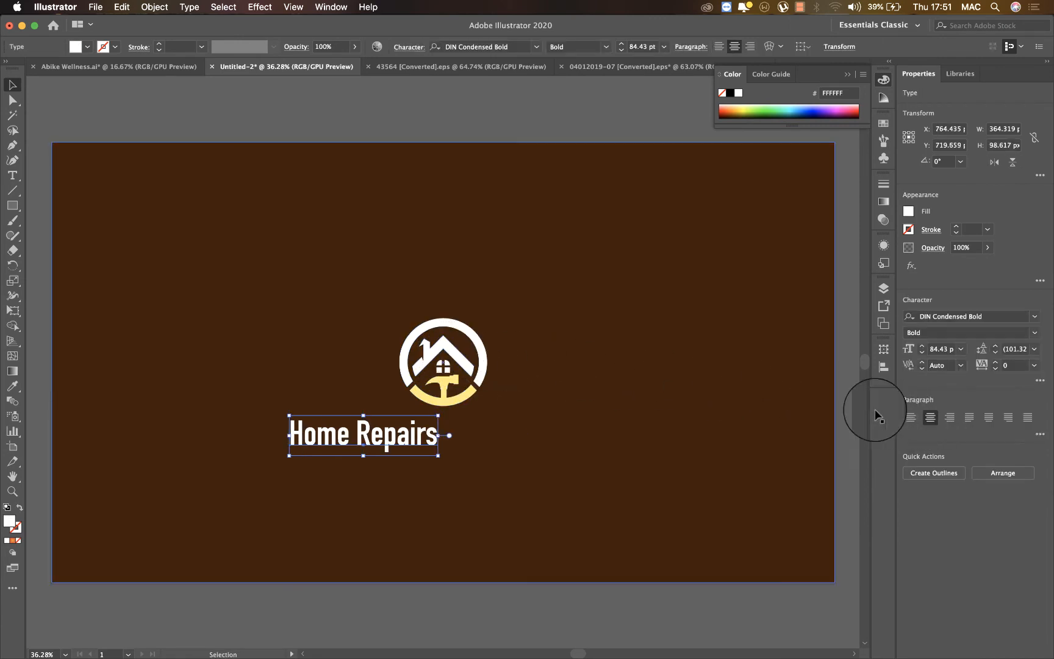
left_click(440, 351, "shift")
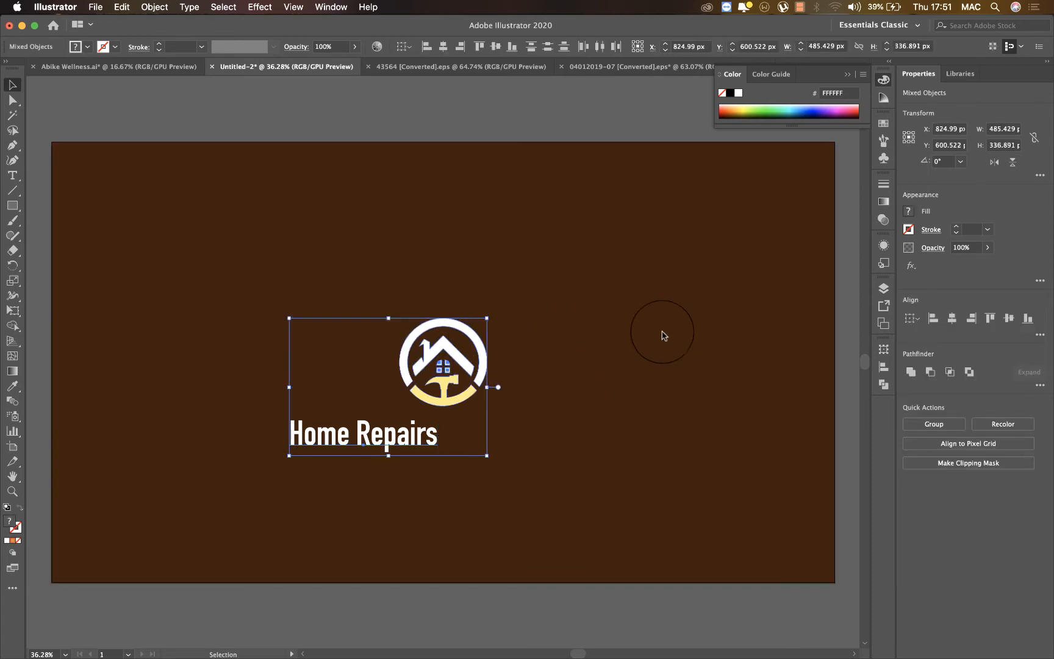
left_click(951, 318)
left_click(771, 329, "shift")
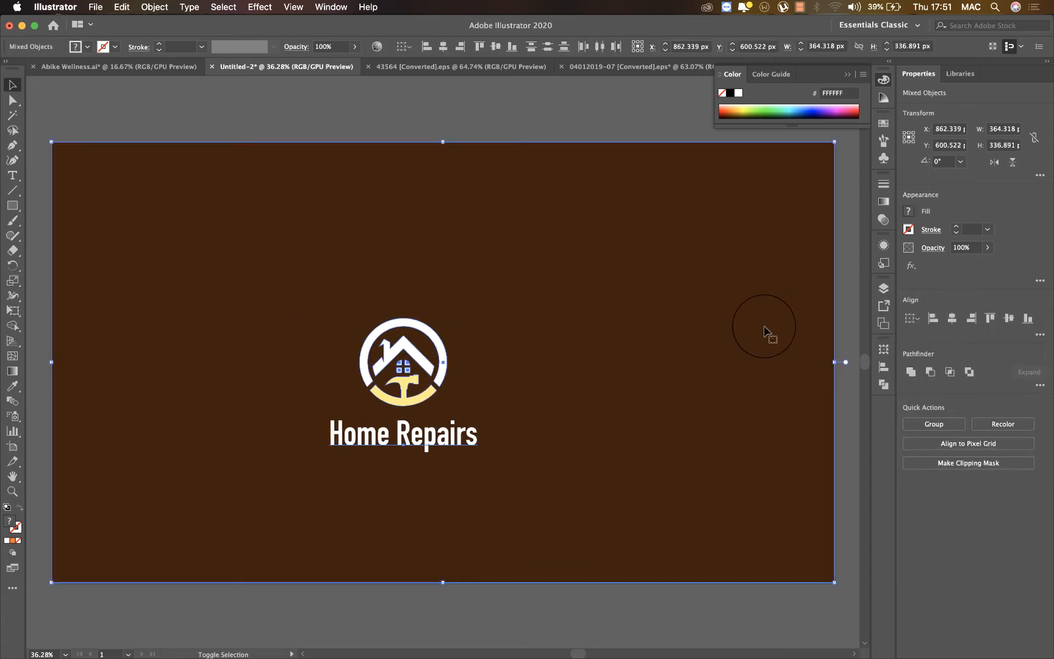
left_click(952, 318)
left_click_drag(670, 327, 696, 330)
left_click(631, 98)
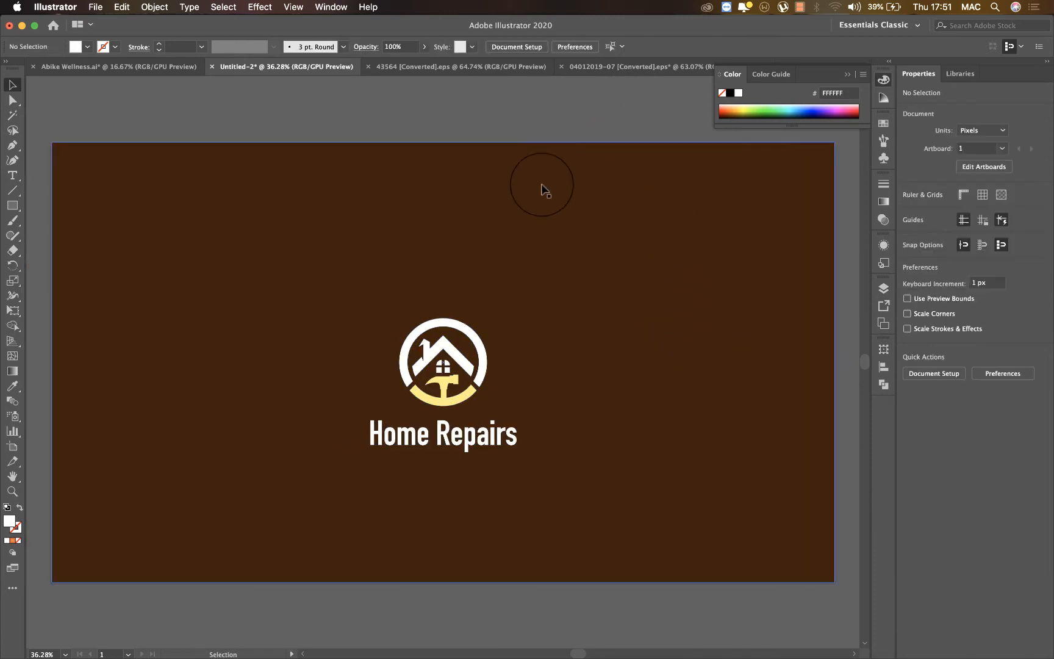
Group the emblem and the "Home Repairs" text into one logo.
left_click(521, 208)
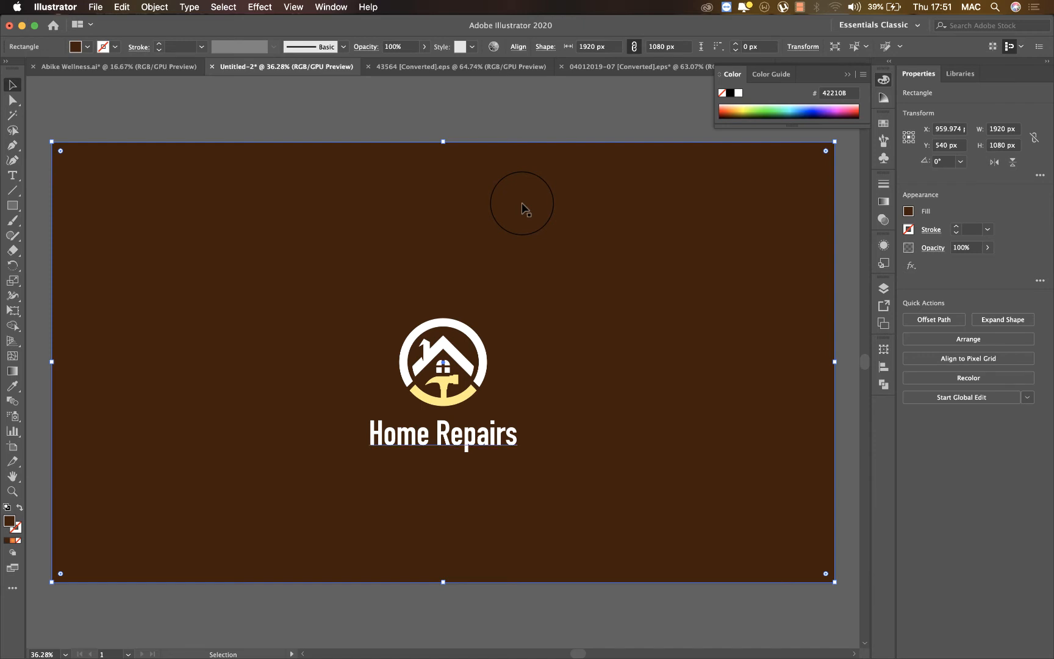
left_click(440, 432)
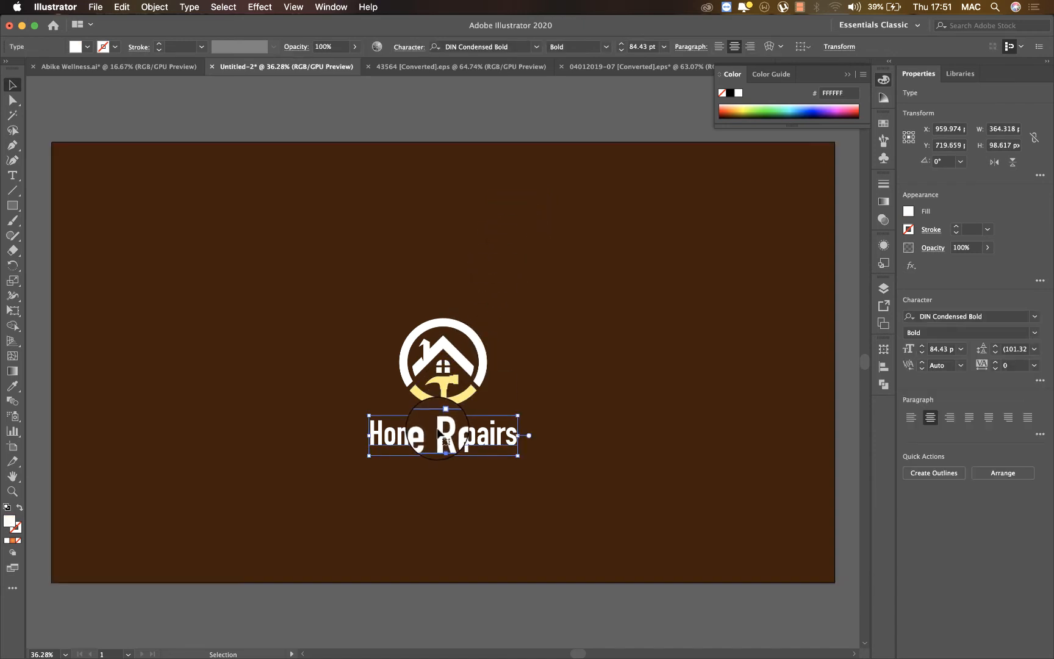
key("a")
left_click(481, 353)
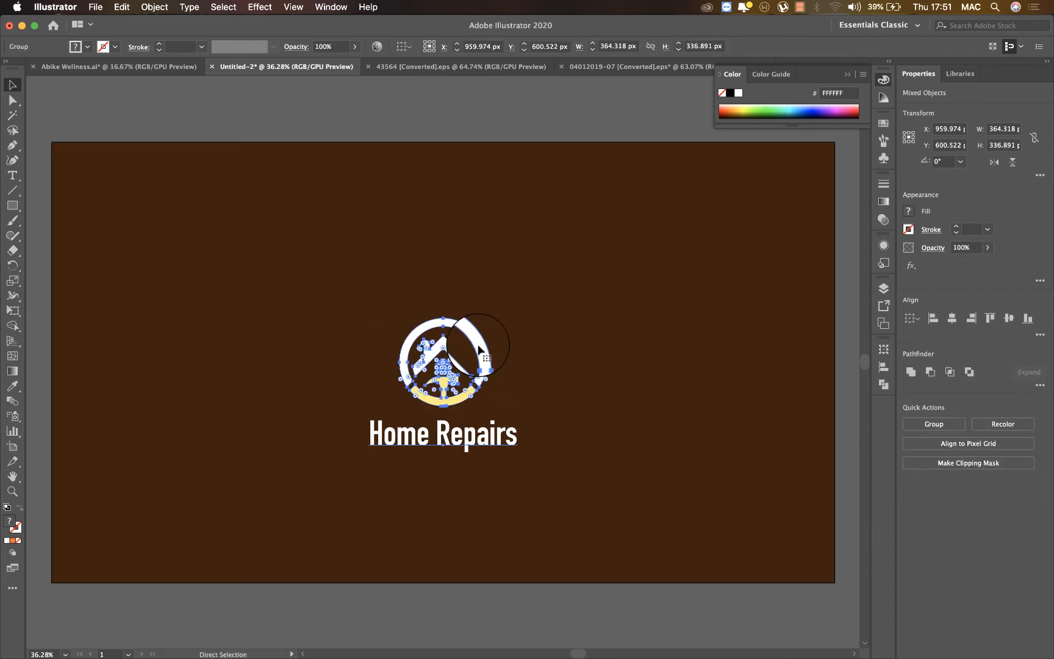
key("v")
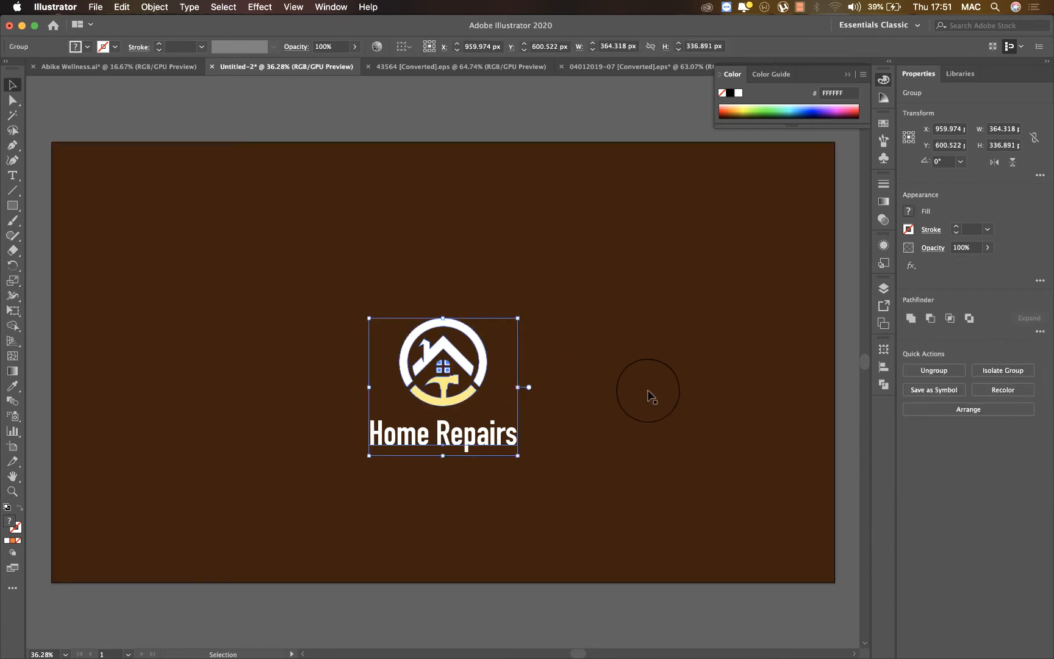
Vertically center the grouped logo on the dark brown background rectangle.
left_click(665, 409, "shift")
left_click(1008, 318)
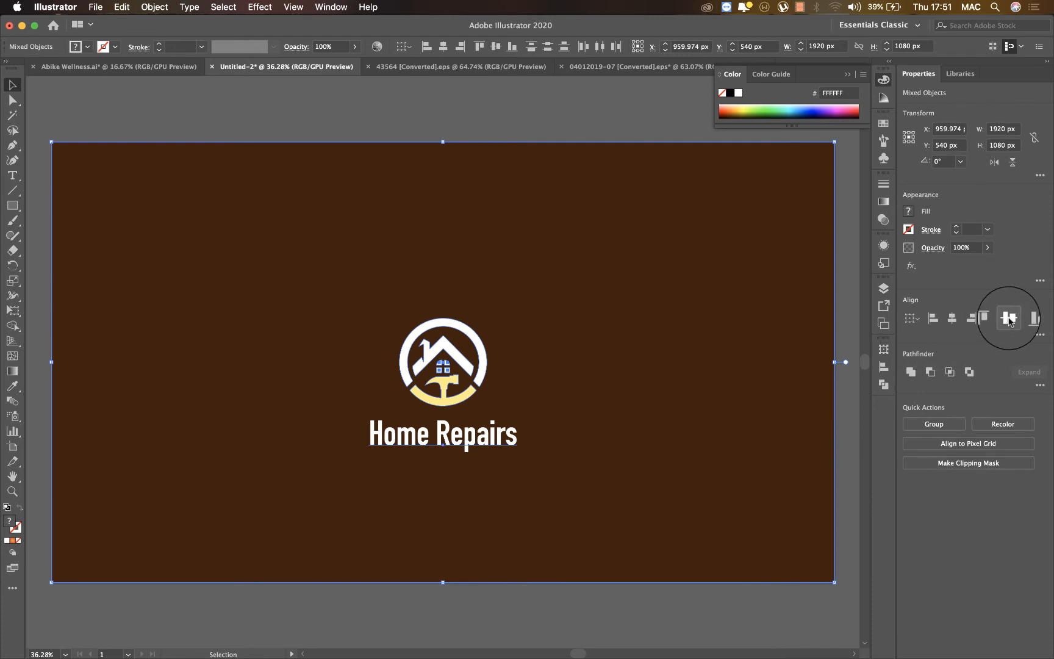
left_click_drag(520, 425, 521, 409)
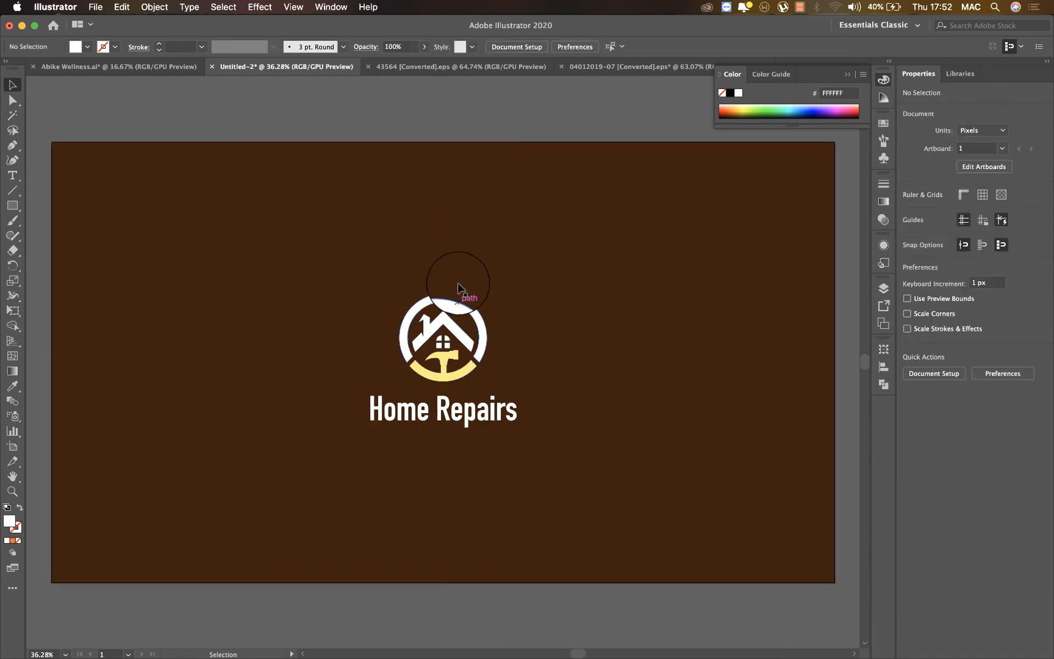
Duplicate the artboard with its artwork to the side, and copy that pair below to make a two-by-two grid.
left_click(461, 297)
key("a")
key("v")
key("super+minus")
key("super+minus")
key("super+minus")
key("super+minus")
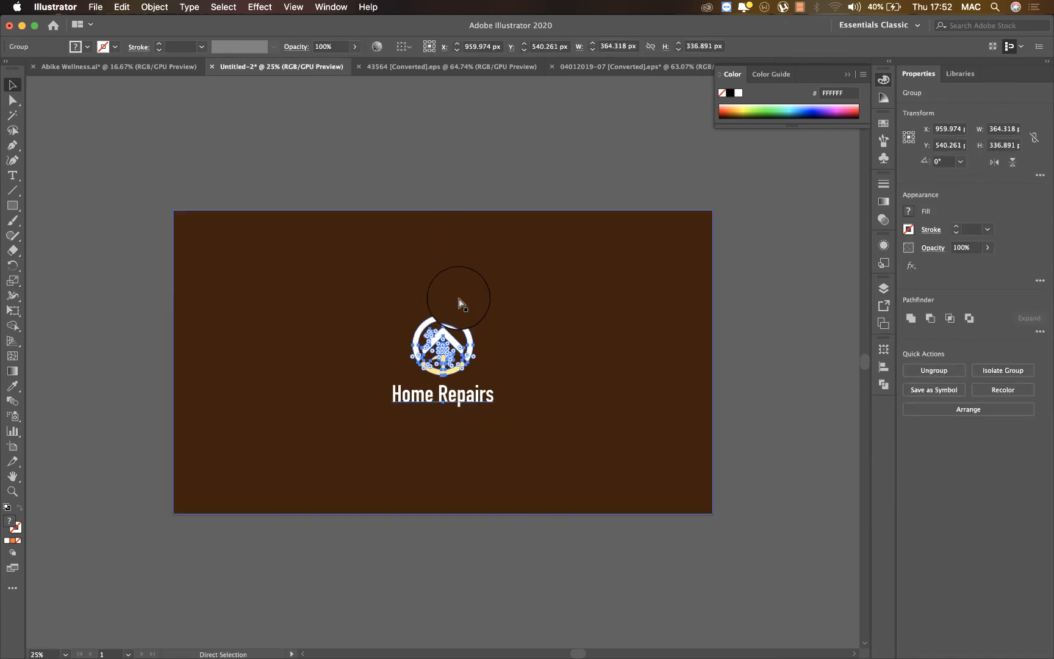
left_click(631, 362)
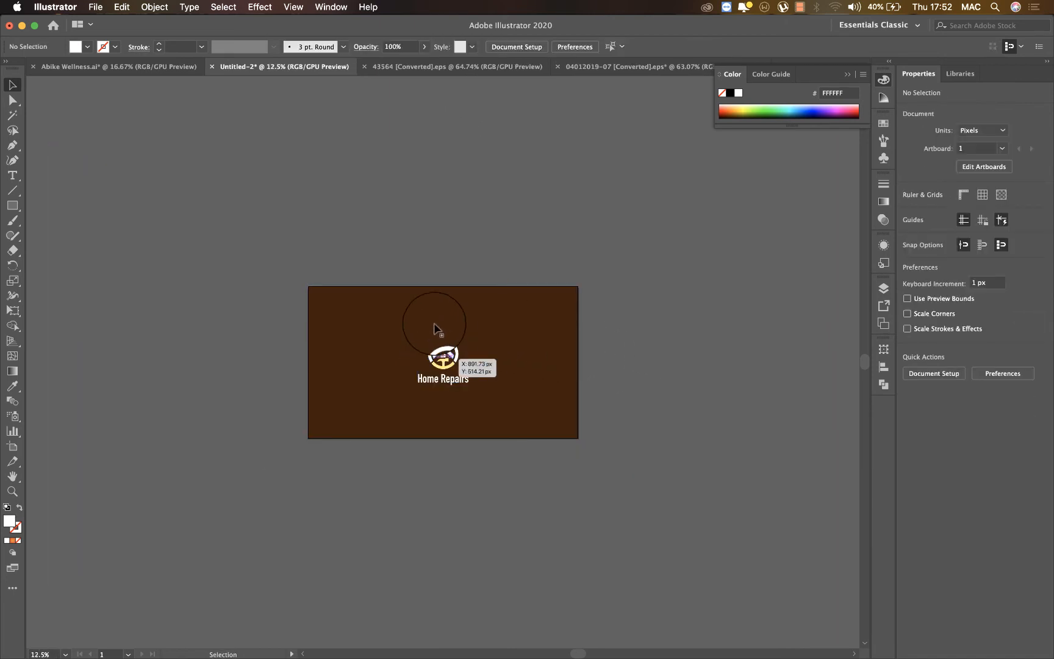
key("shift+o")
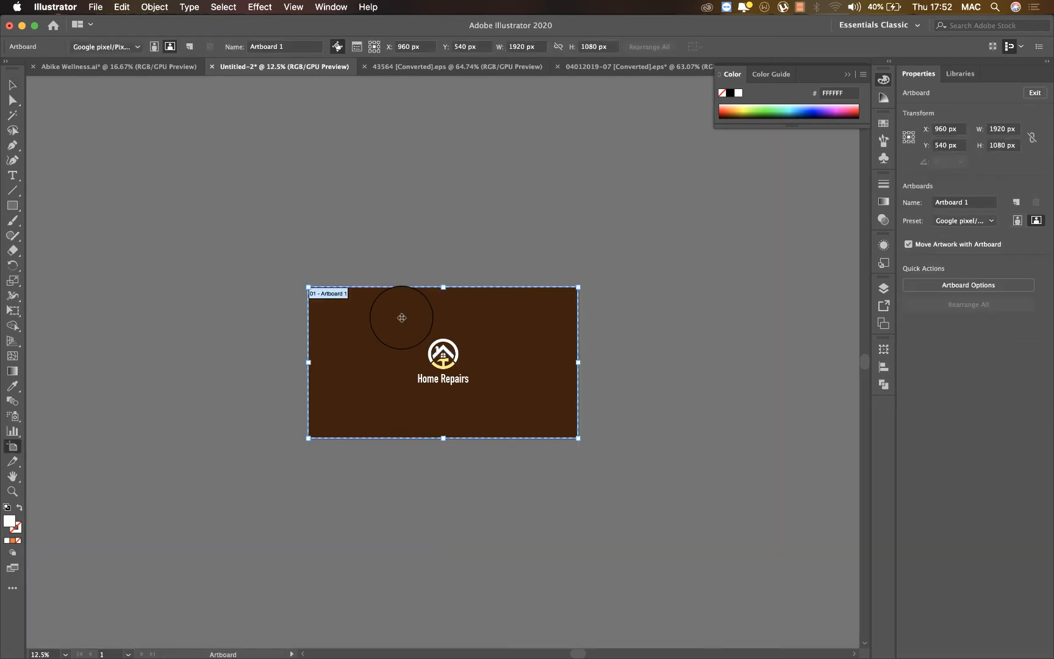
left_click_drag(377, 322, 644, 313)
left_click(530, 327, "shift")
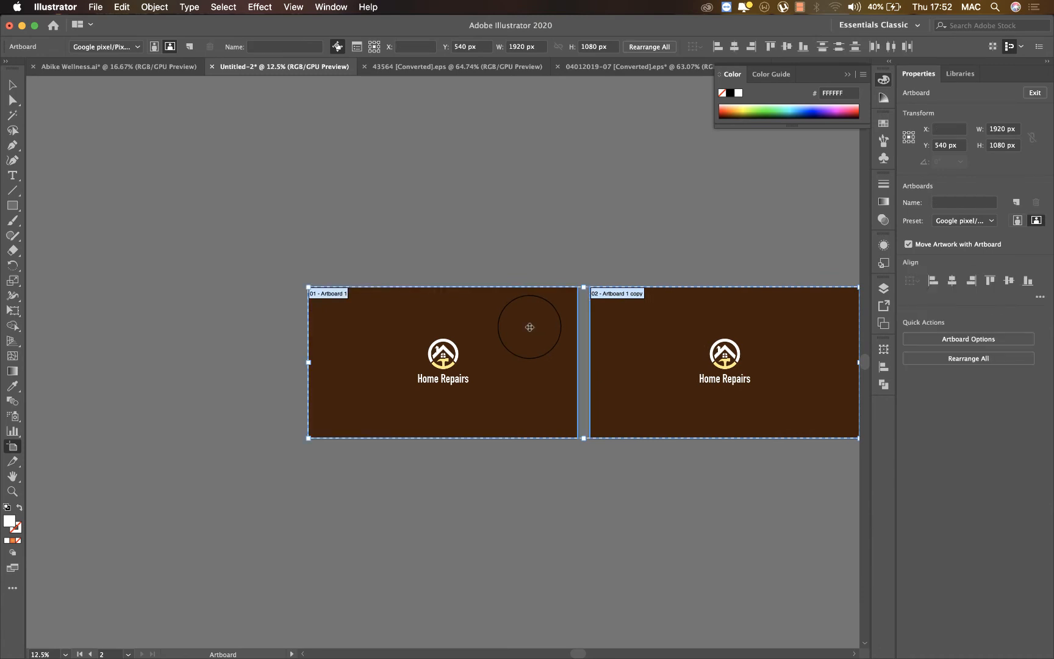
left_click_drag(513, 312, 495, 464)
Fill the first artboard's background rectangle with white (FFFFFF).
key("v")
left_click(506, 308)
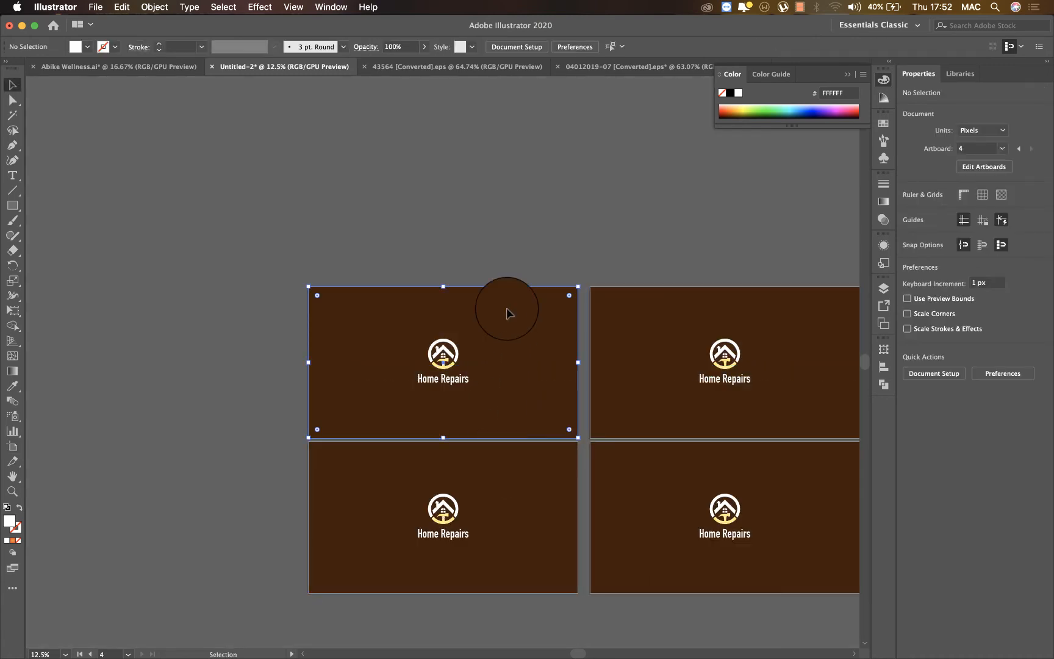
left_click(738, 93)
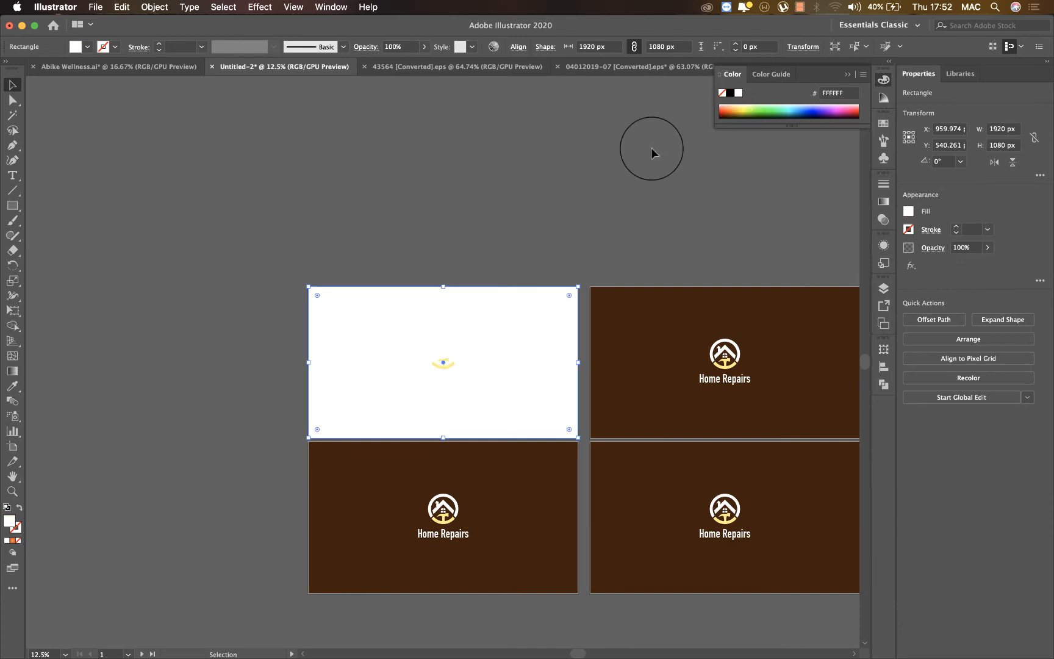
key("super+equal")
left_click(444, 328)
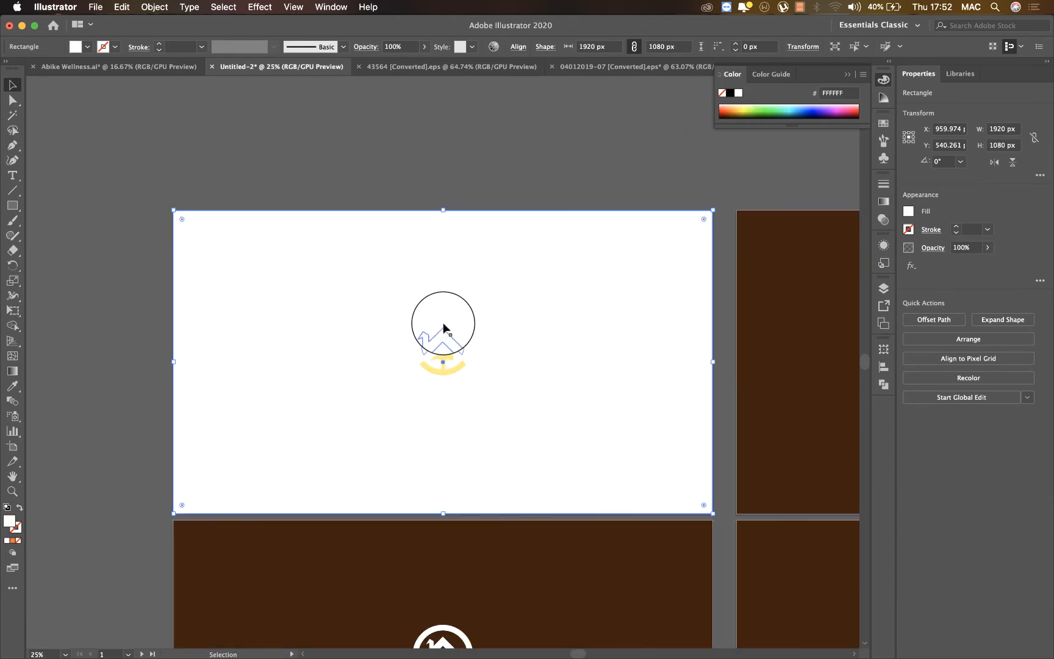
double_click(450, 328)
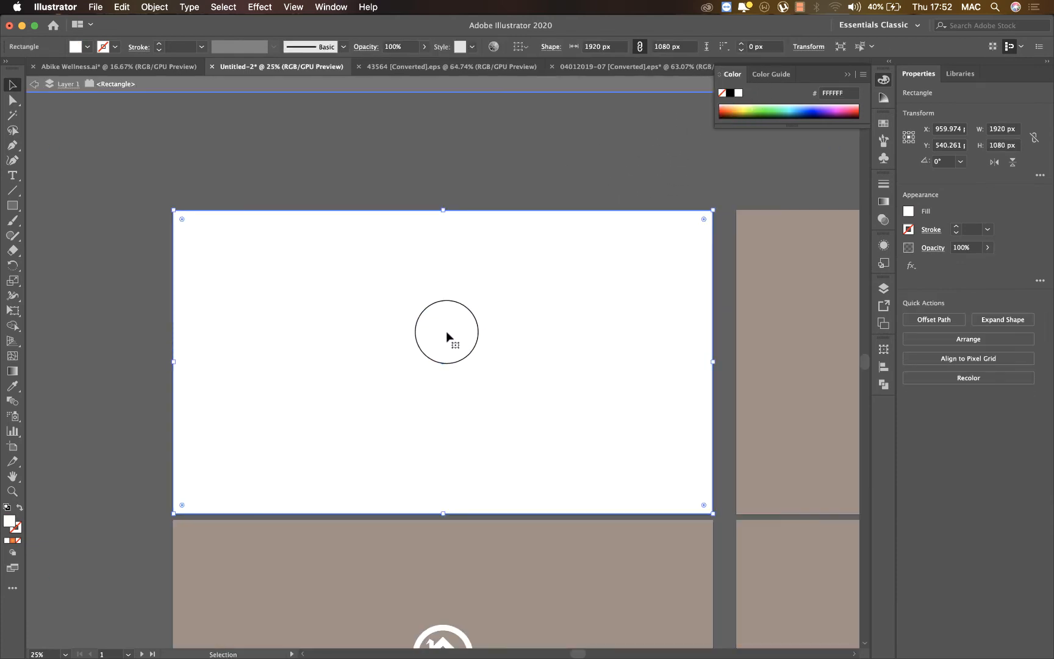
double_click(422, 184)
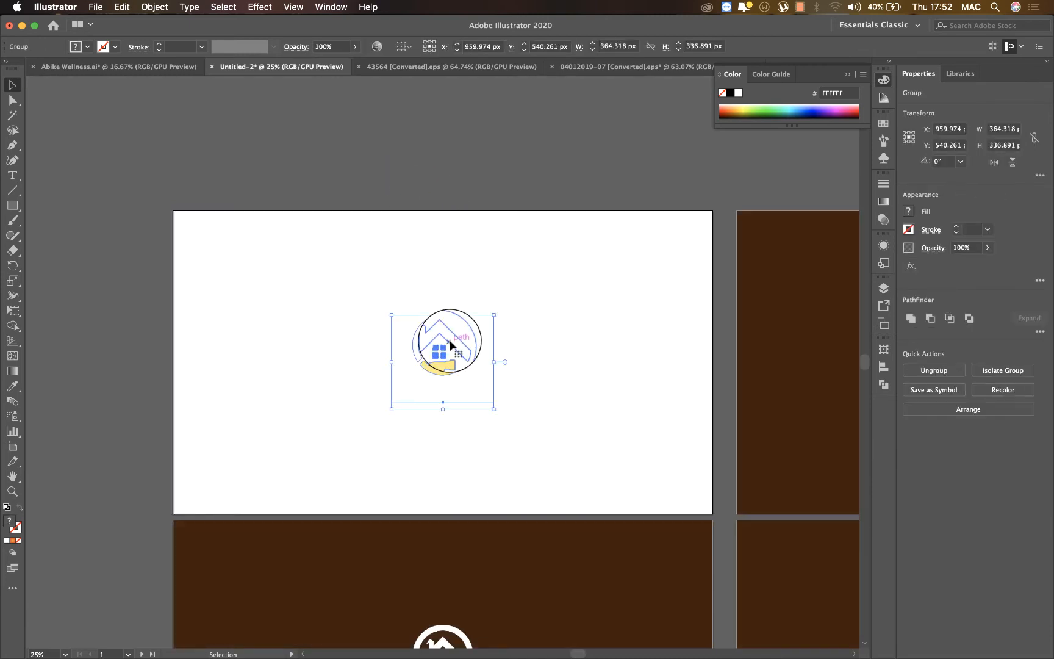
Isolate the logo group on the white artboard and recolor its "Home Repairs" text with the brown (42210B) sampled from the neighbouring artboard.
double_click(450, 345)
left_click(450, 344)
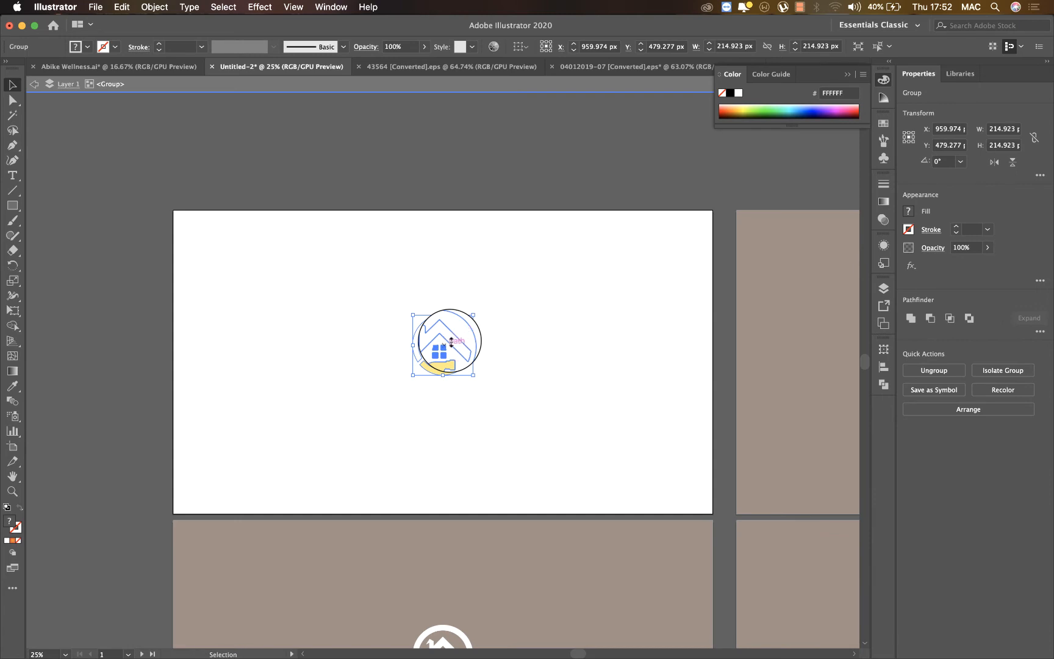
left_click_drag(451, 342, 449, 391)
left_click(465, 394)
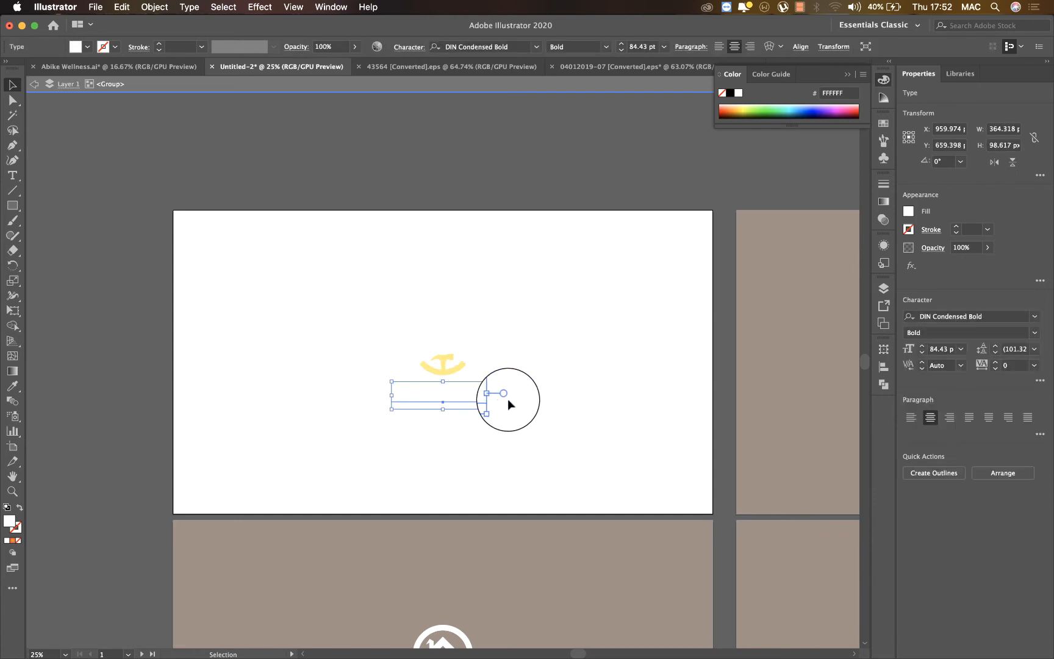
left_click(12, 387)
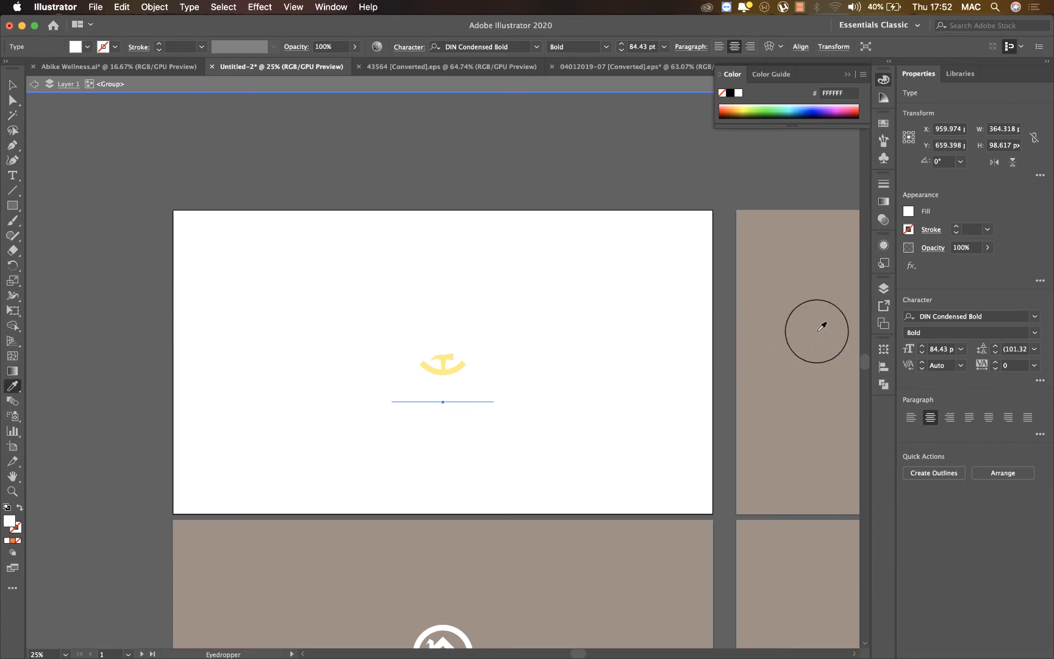
left_click(784, 328)
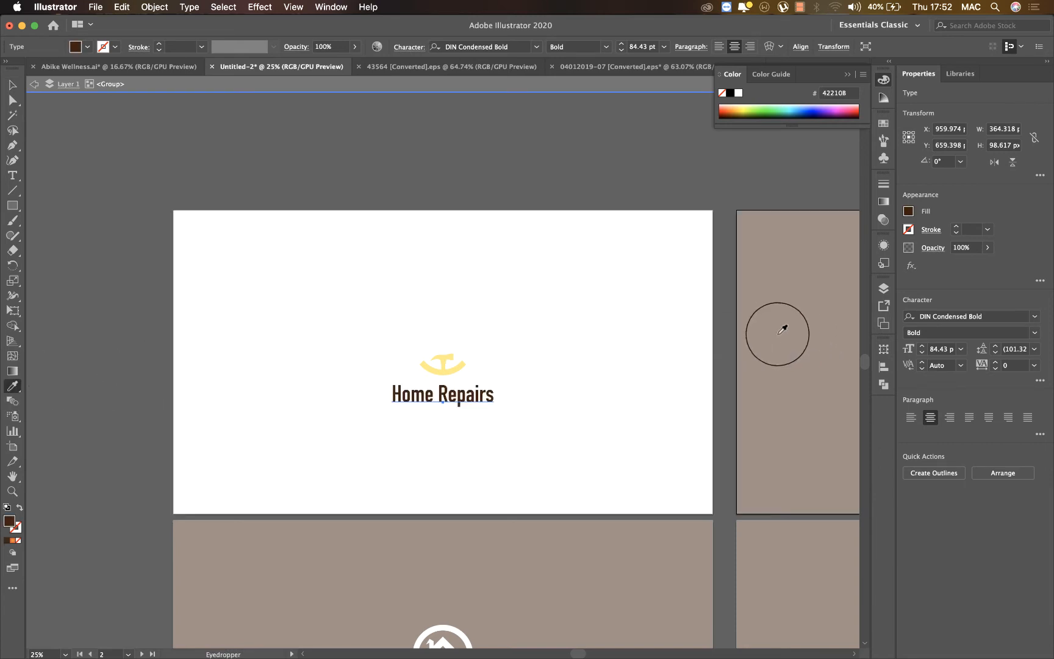
Recolor the ring, roof and window of the white artboard's emblem with the text's brown (42210B), and exit isolation mode.
left_click(456, 360)
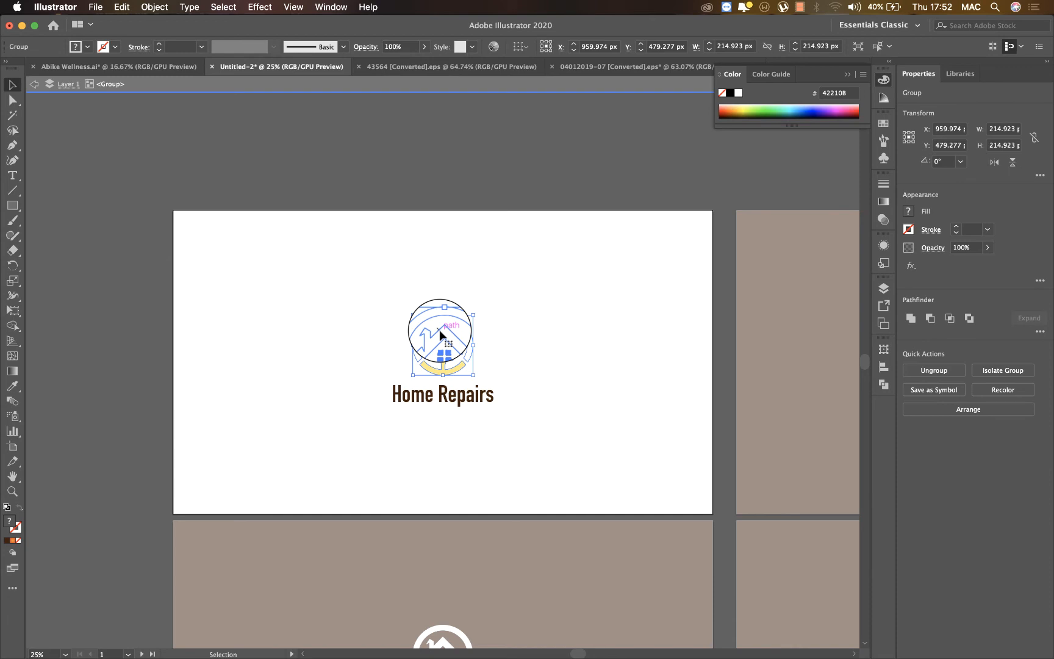
double_click(441, 334)
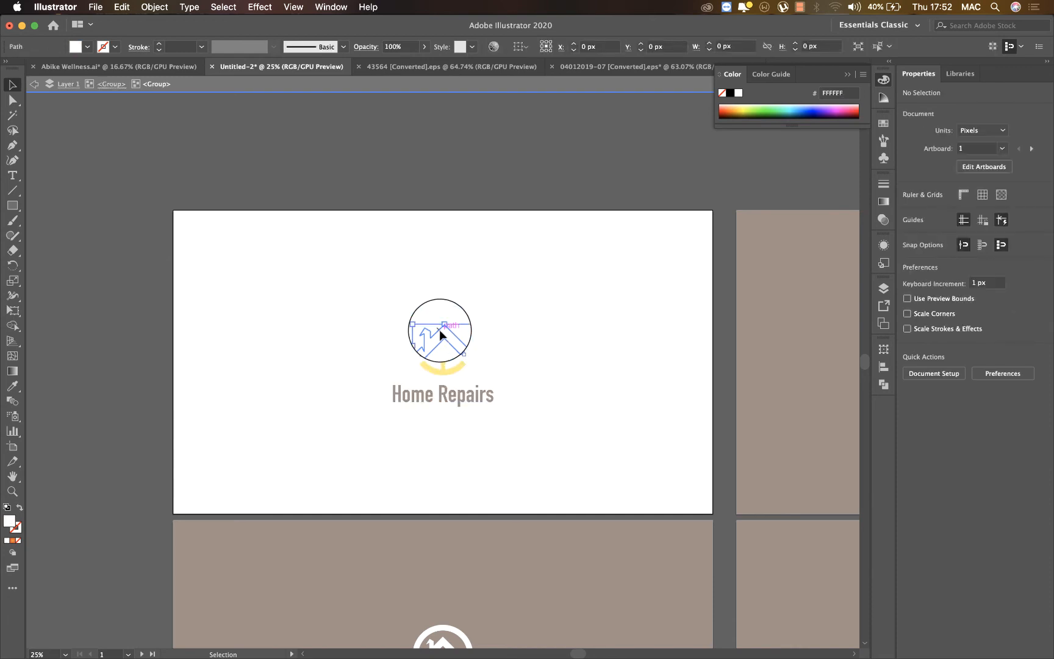
left_click(446, 322)
left_click_drag(445, 313, 440, 352)
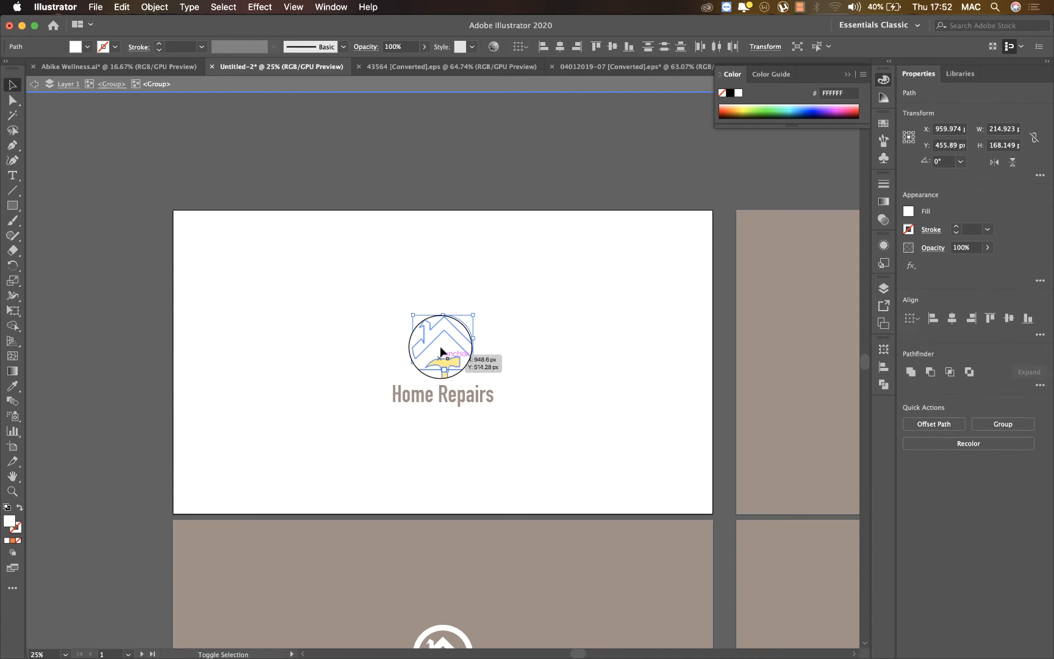
key("super+equal")
key("super+equal")
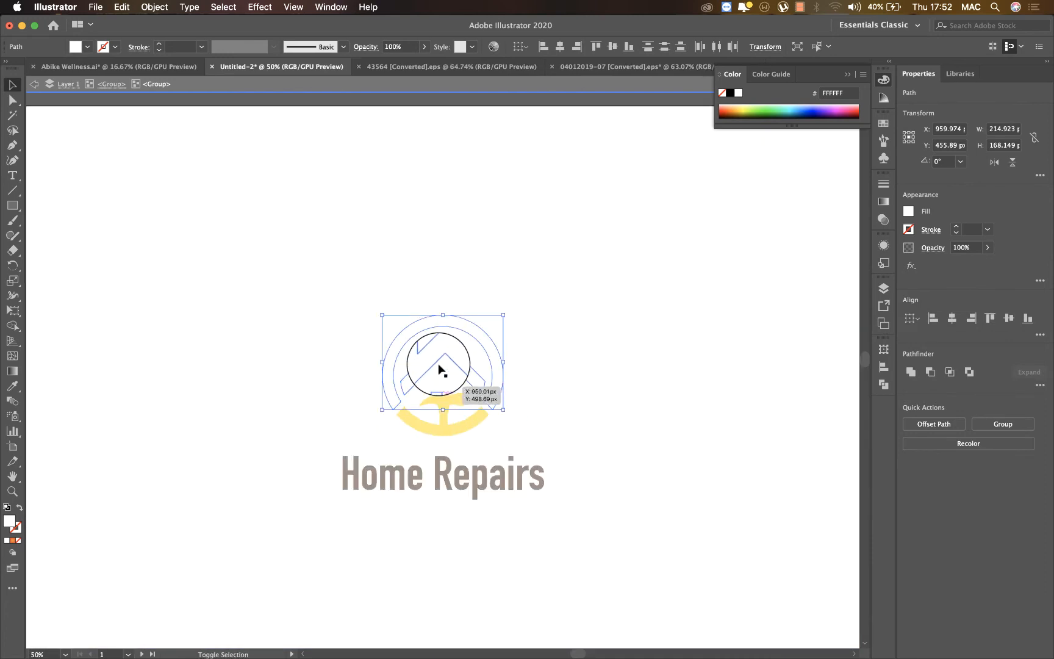
mouse_move(437, 388)
left_mouse_down()
mouse_move(449, 380)
mouse_move(439, 384)
left_mouse_up()
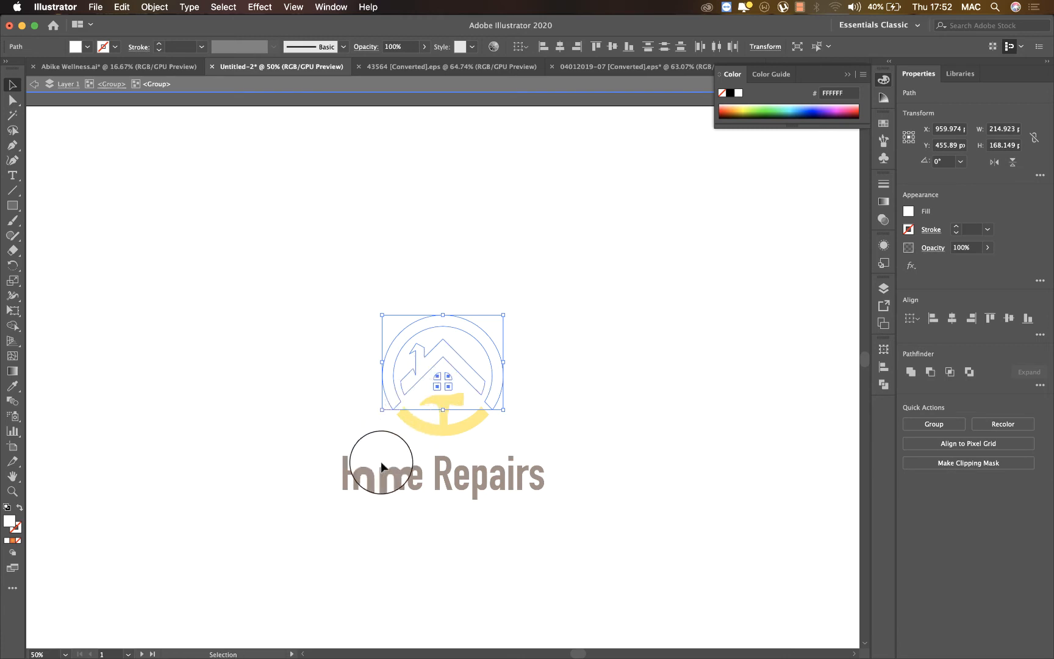
key("i")
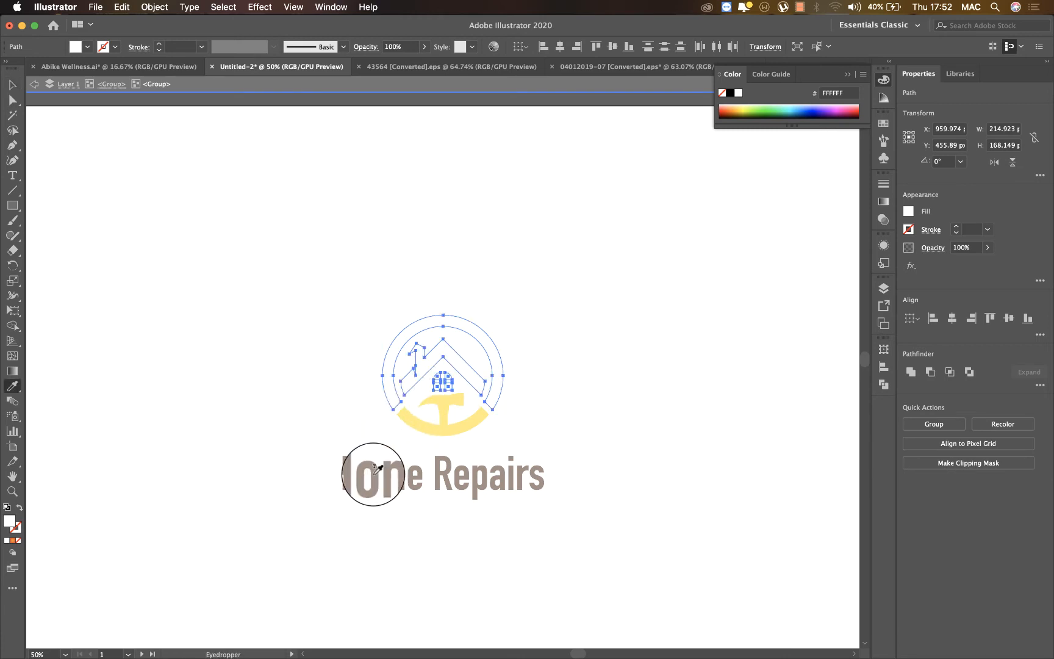
left_click(378, 469)
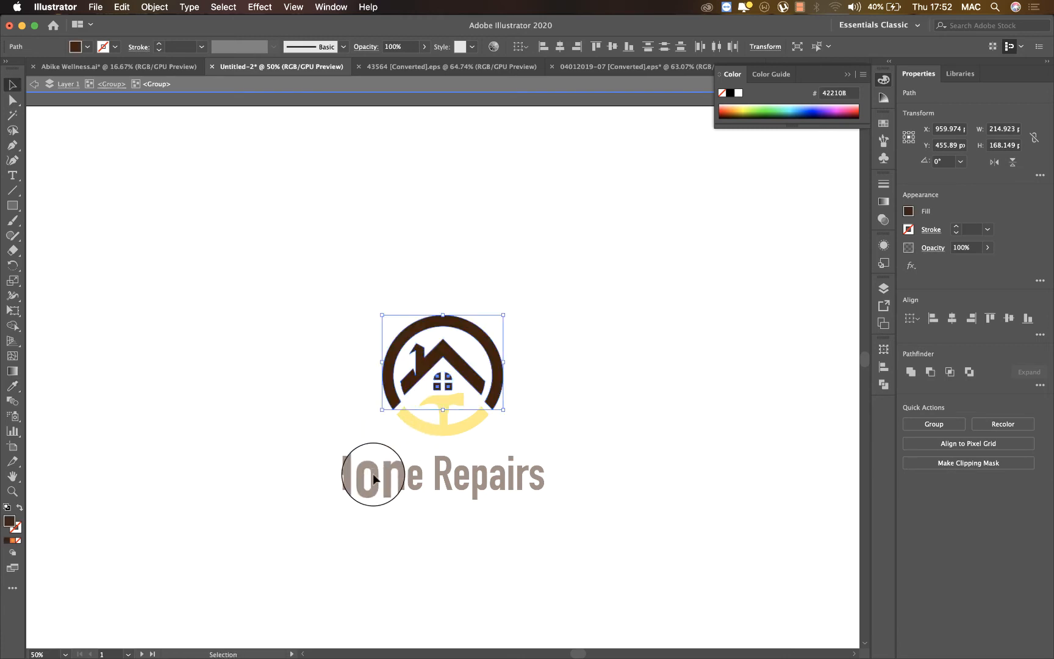
key("super+minus")
key("super+minus")
key("super+minus")
key("super+minus")
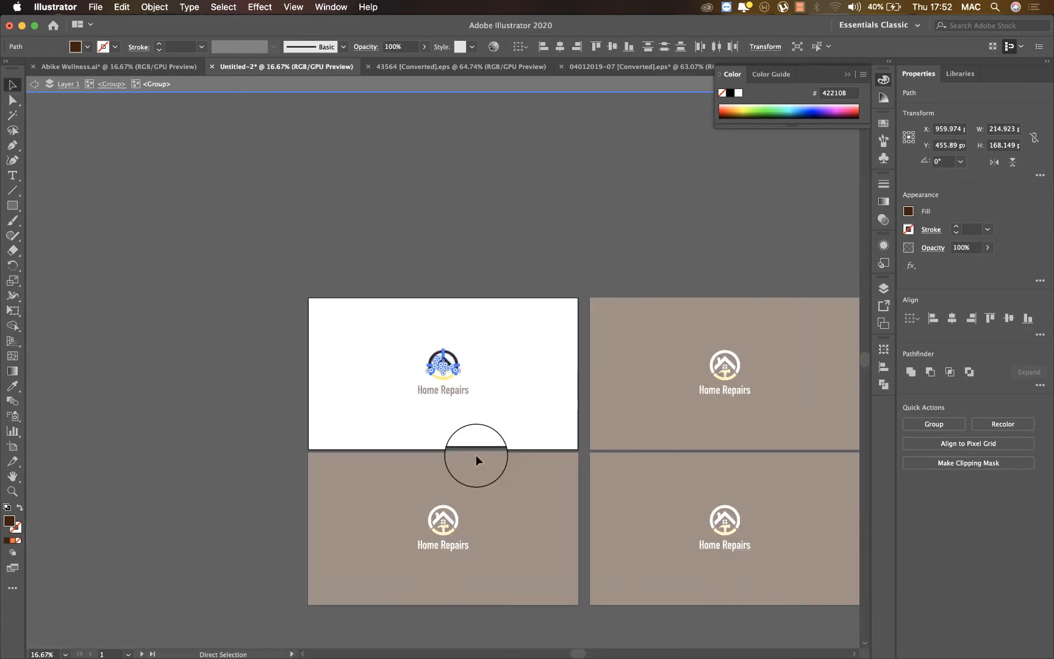
left_click(190, 435)
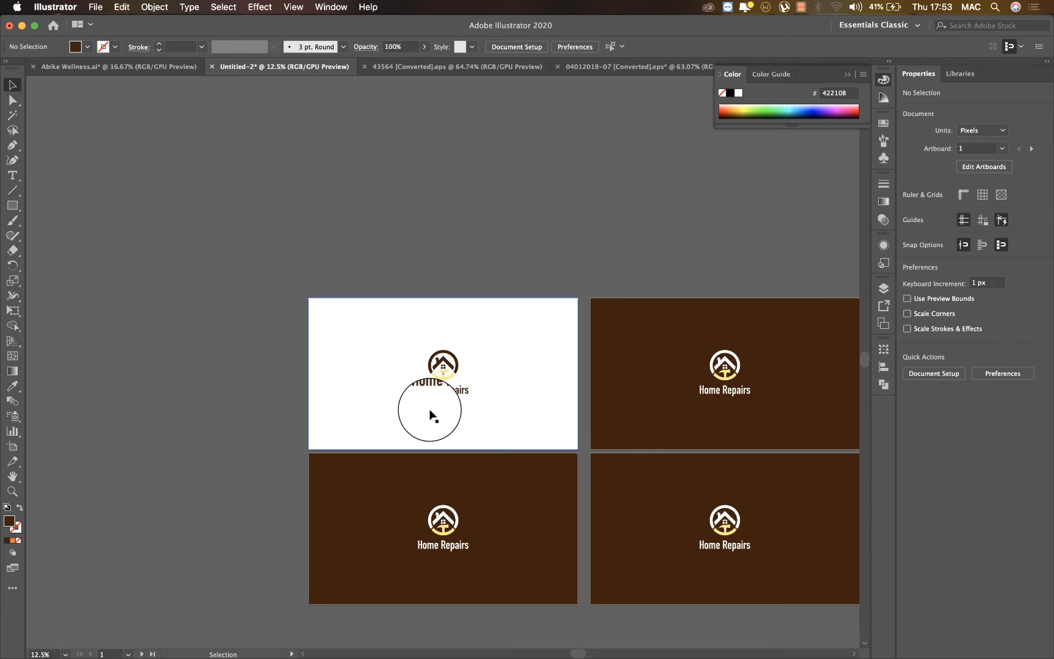
Isolate the hammer-and-arc shape in the white artboard's emblem and set its fill to a darker gold, D3BA42.
key("super+plus")
key("super+plus")
key("super+plus")
key("super+plus")
key("super+plus")
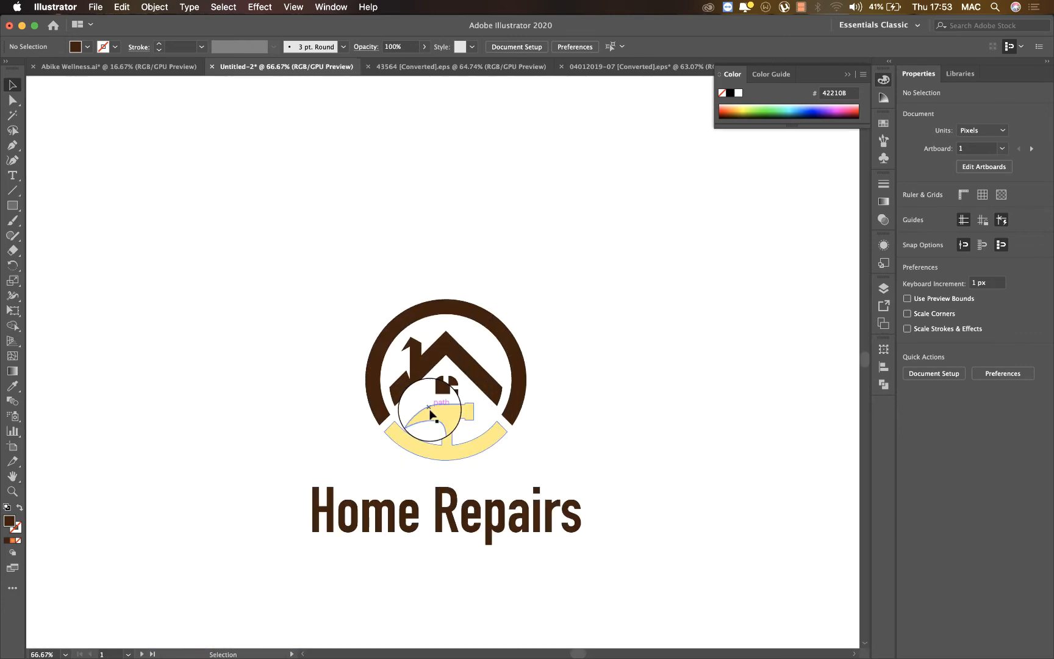
left_click(431, 414)
double_click(436, 417)
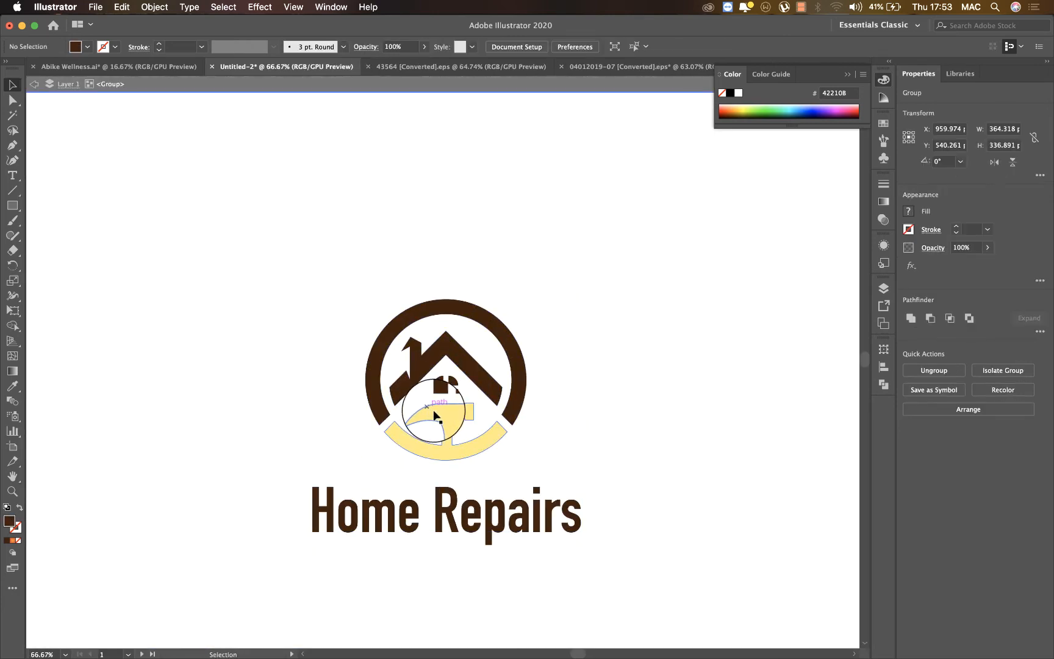
left_click(444, 413)
double_click(453, 446)
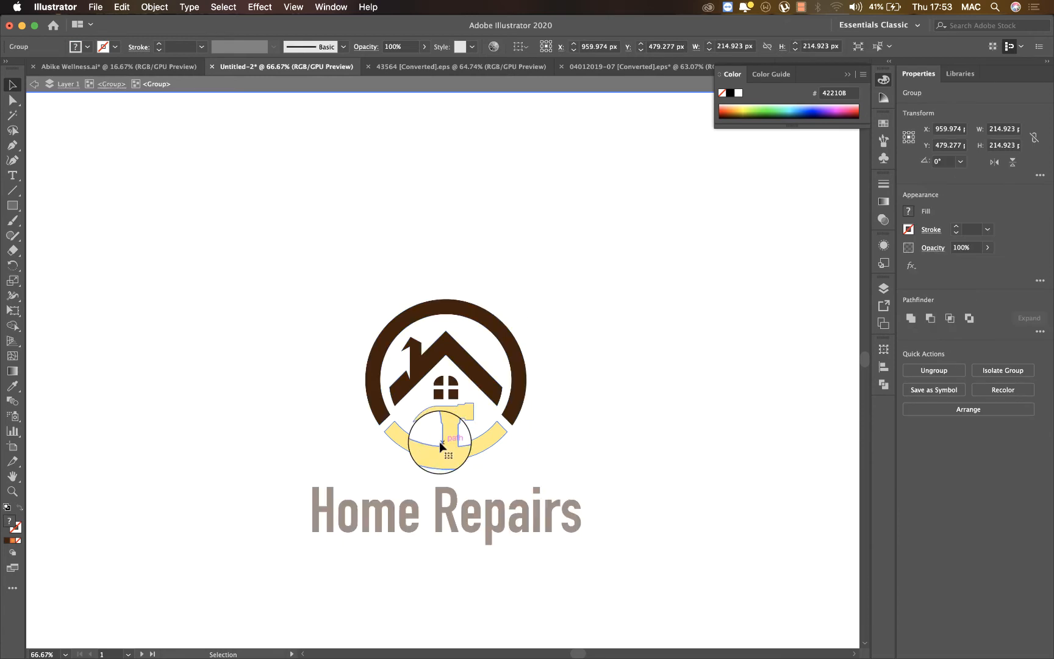
left_click(451, 450)
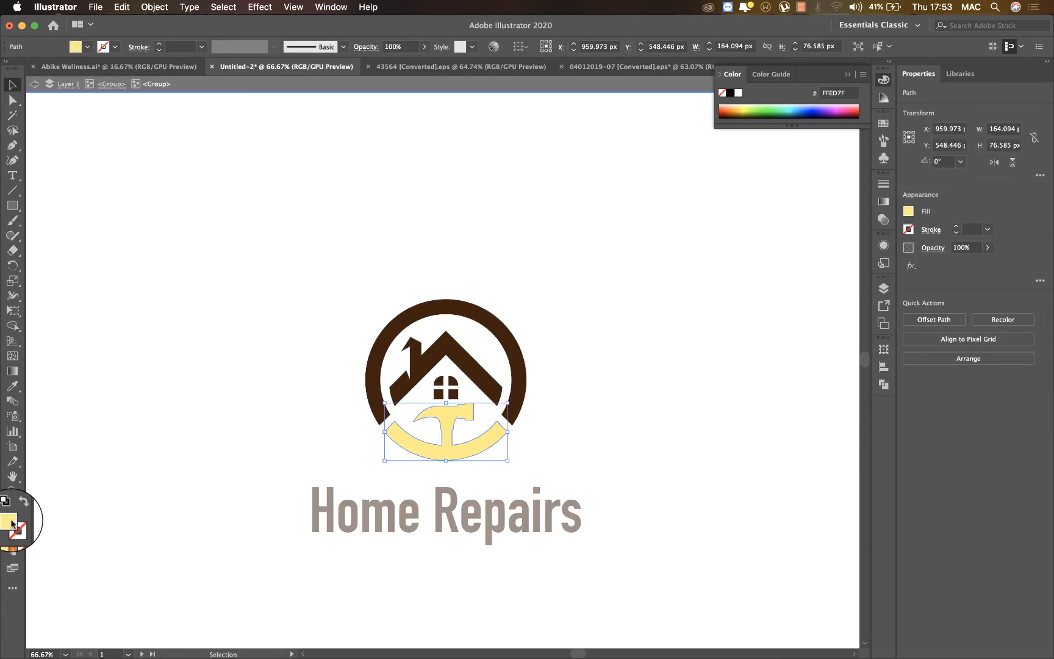
double_click(10, 522)
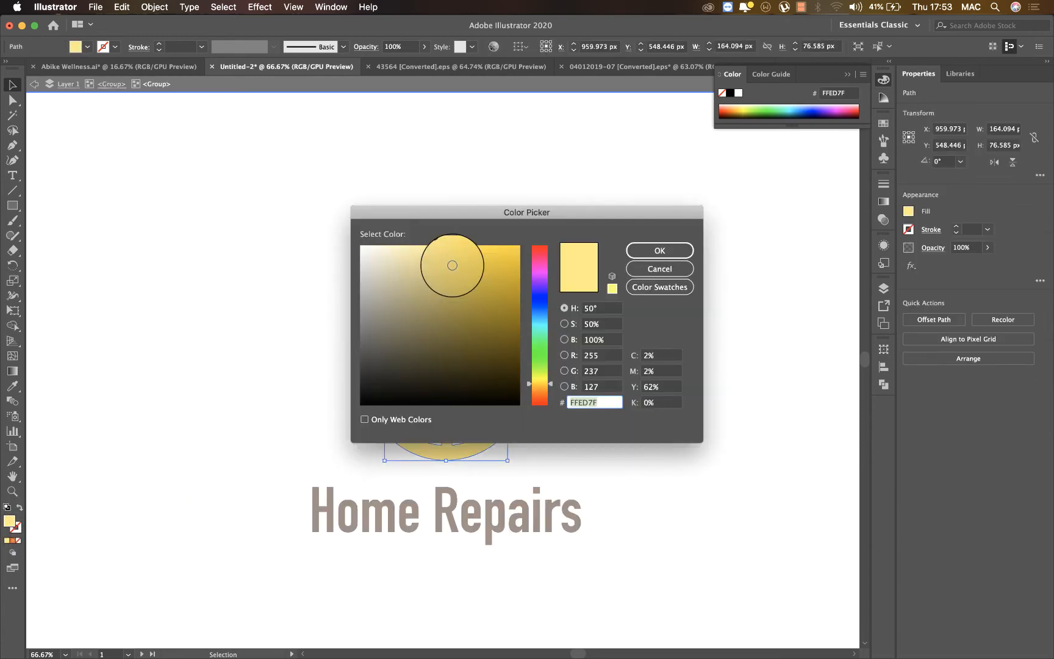
left_click(451, 267)
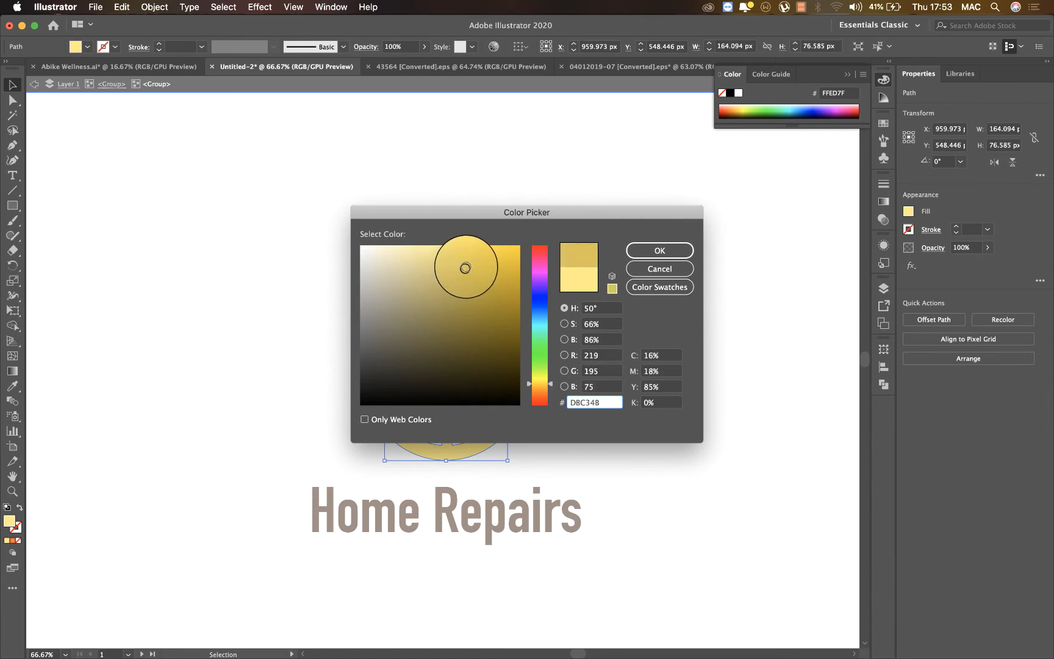
left_click(677, 250)
key("super+minus")
key("super+minus")
key("super+minus")
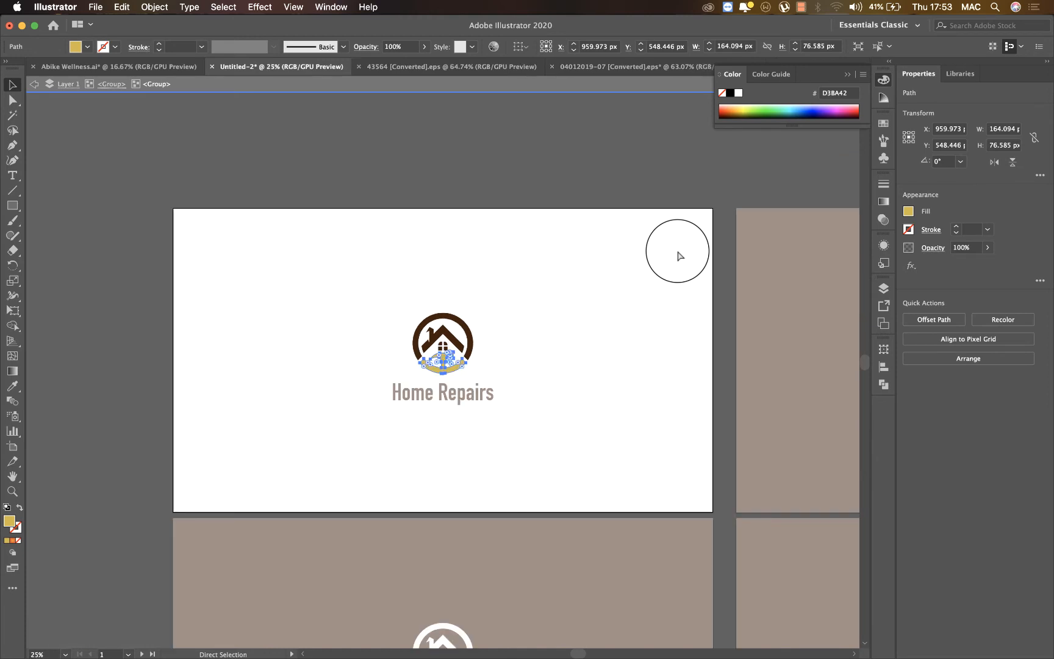
Recolor the hammer-and-arc shape on the second artboard with the darker gold (D3BA42) sampled from the white artboard's emblem, and exit isolation mode.
key("super+minus")
double_click(730, 375)
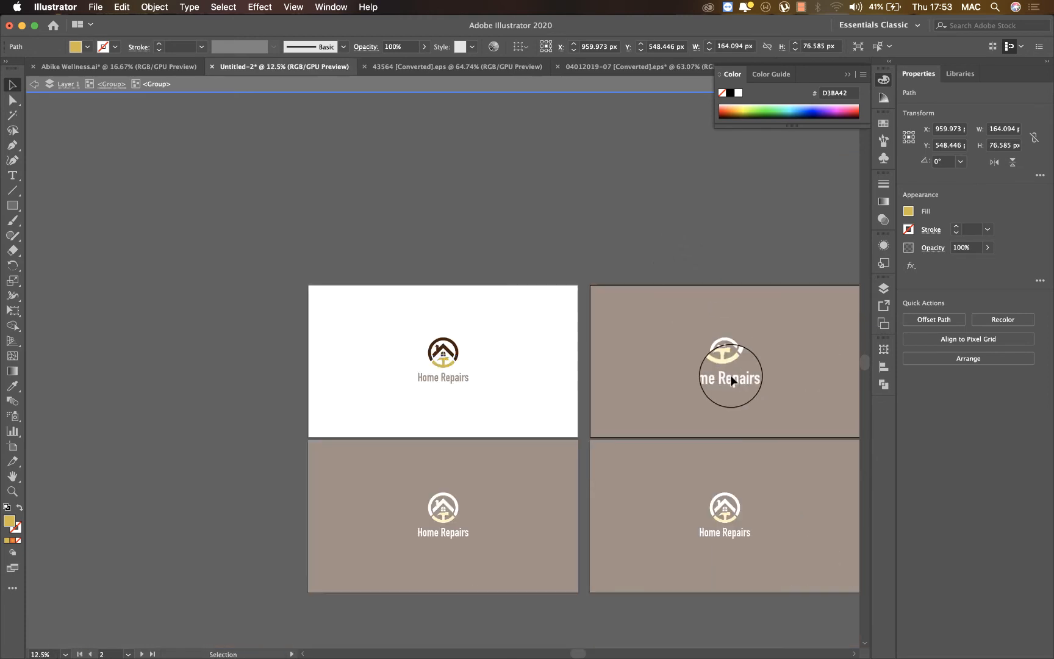
key("super+equal")
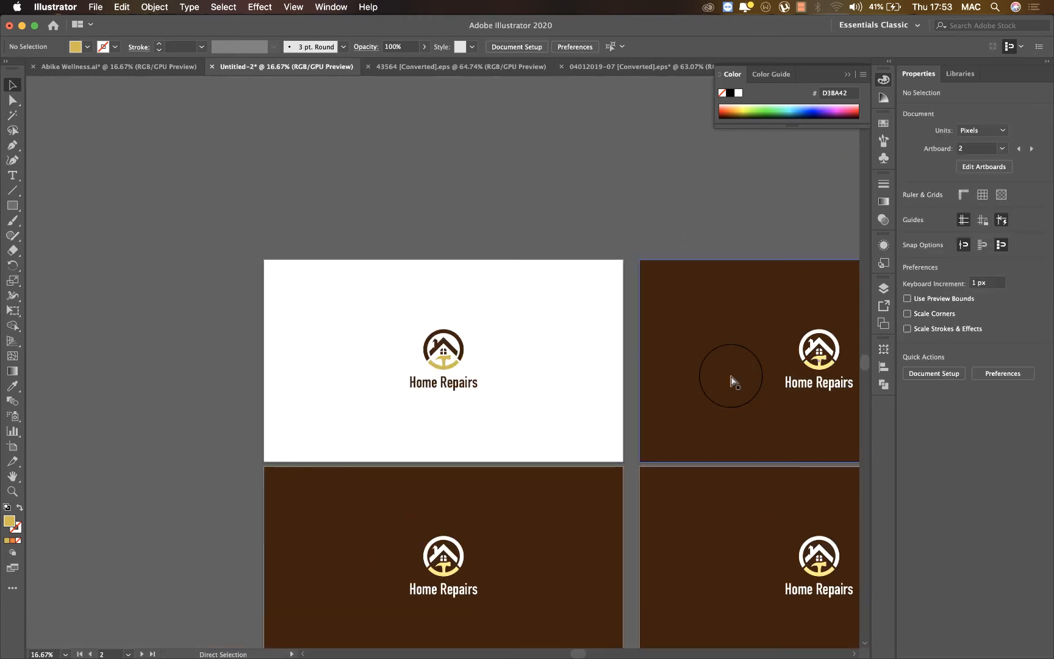
scroll(731, 376, "right", 1)
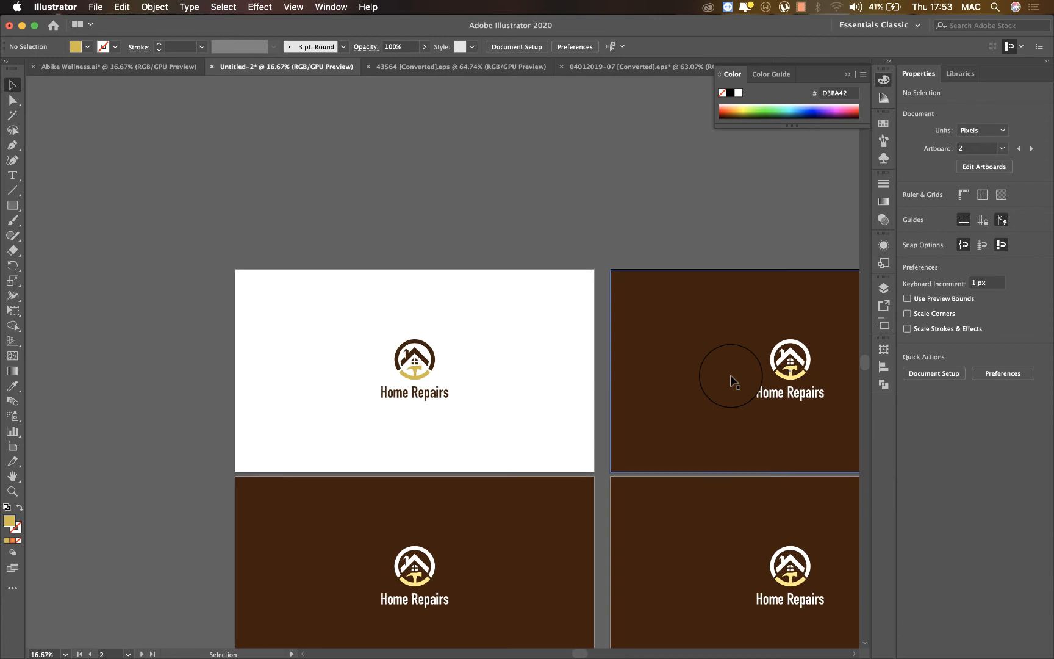
double_click(793, 378)
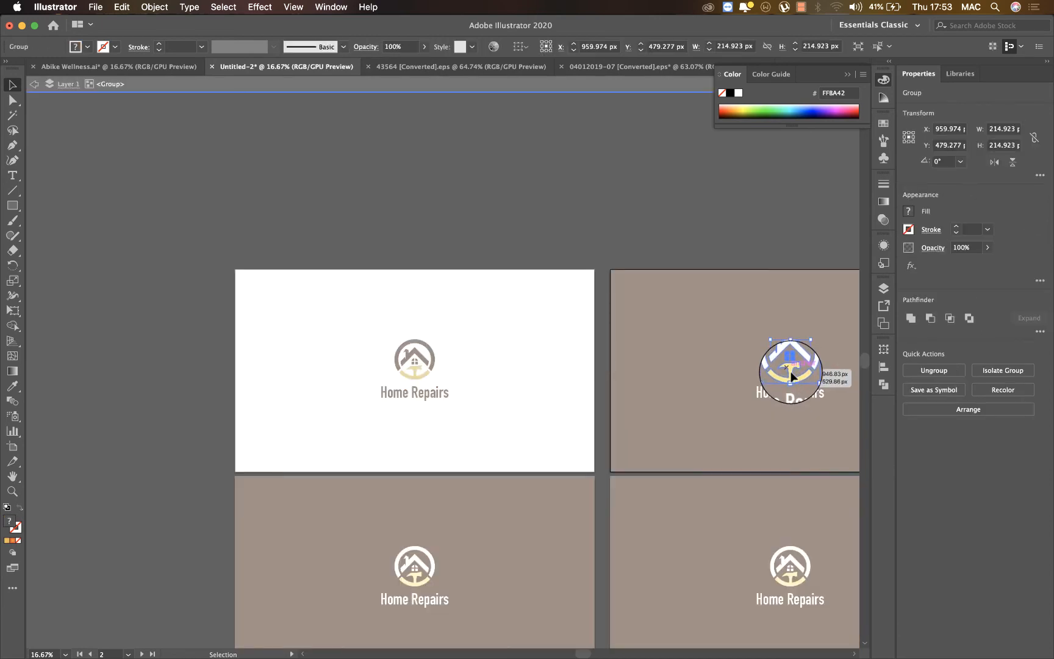
double_click(789, 367)
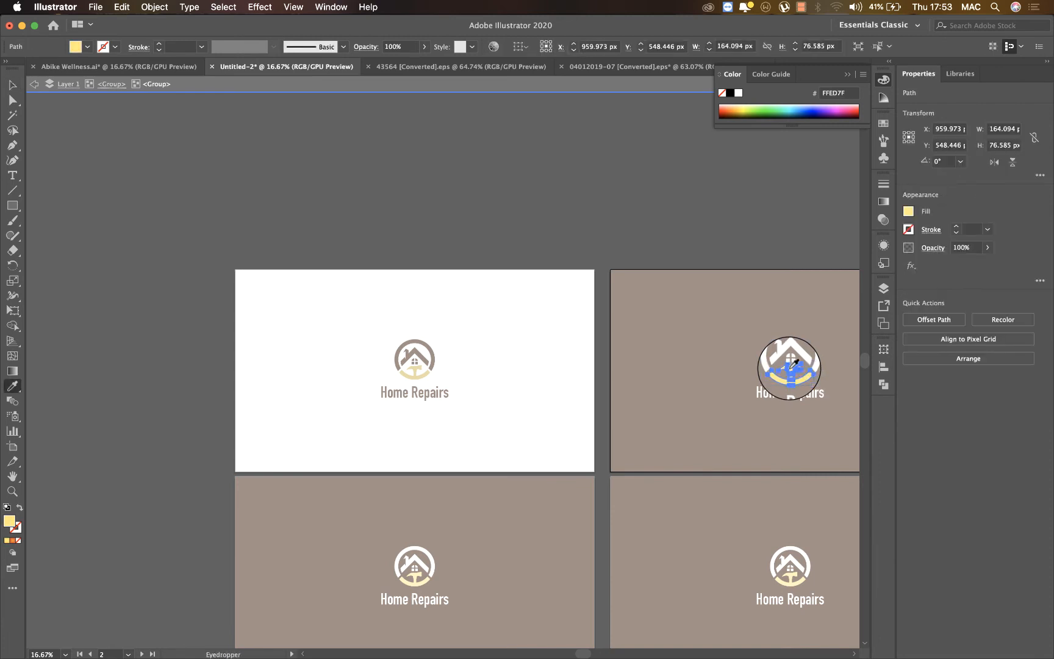
left_click(421, 374)
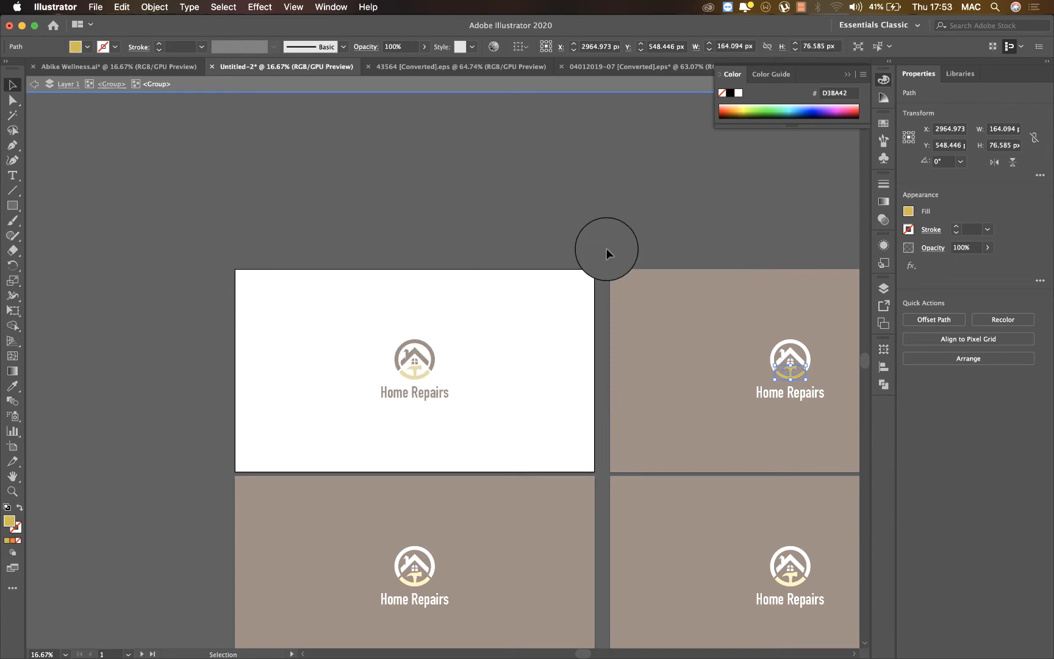
double_click(606, 249)
Delete the two lower artboards, Artboard 1 copy 2 and Artboard 1 copy 3, and leave artboard editing.
scroll(687, 390, "down", 3)
scroll(687, 389, "right", 3)
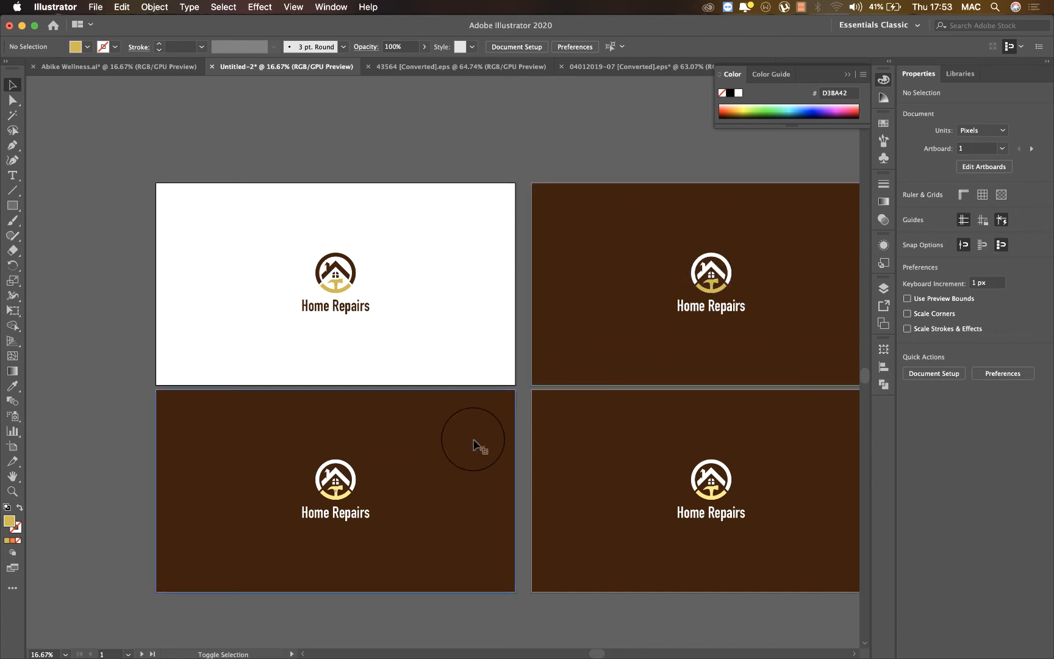
key("shift+o")
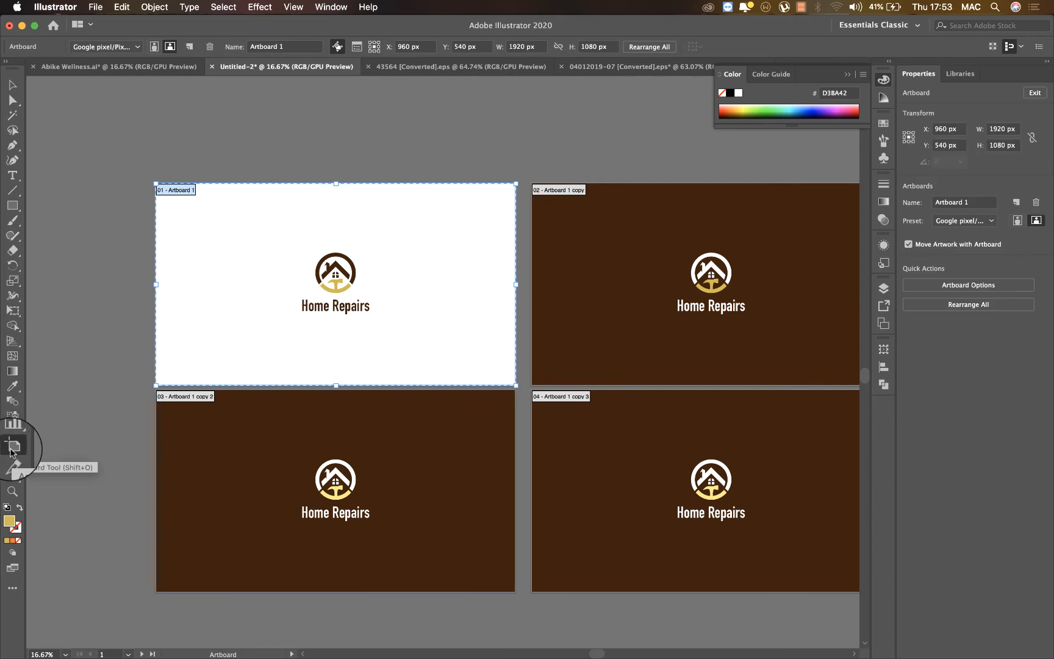
left_click(351, 494)
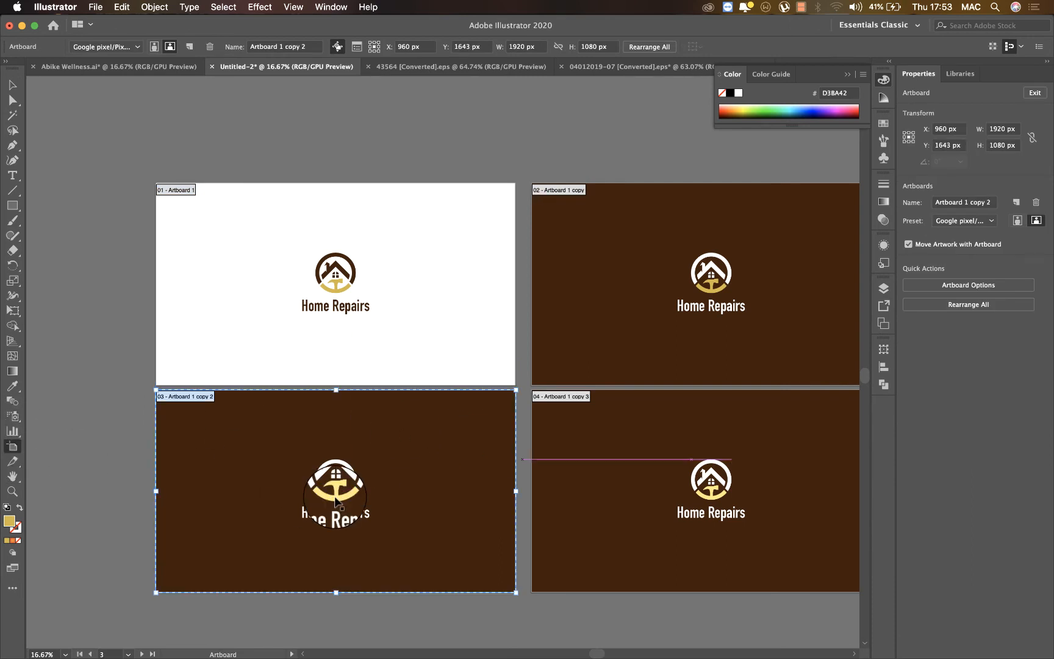
key("Delete")
left_click(494, 455)
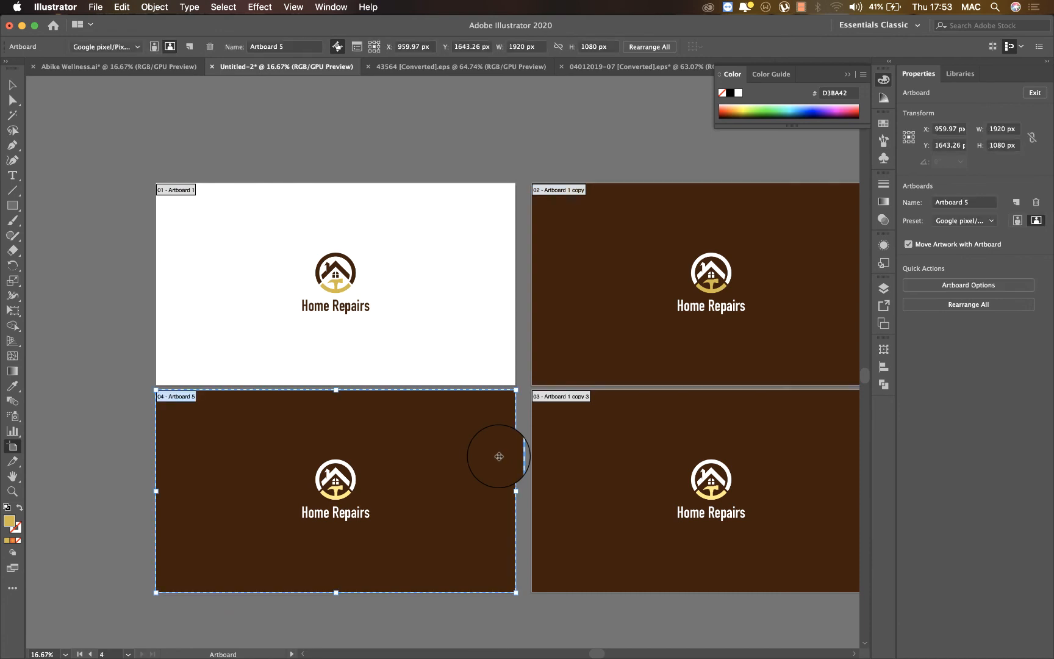
left_click(597, 461)
key("Delete")
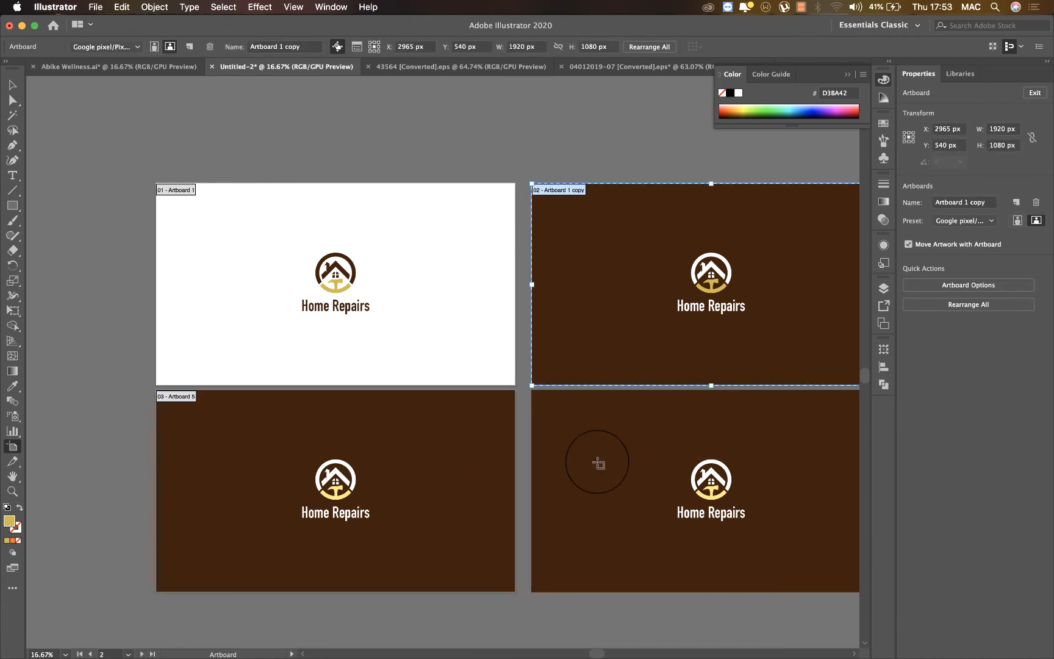
key("Escape")
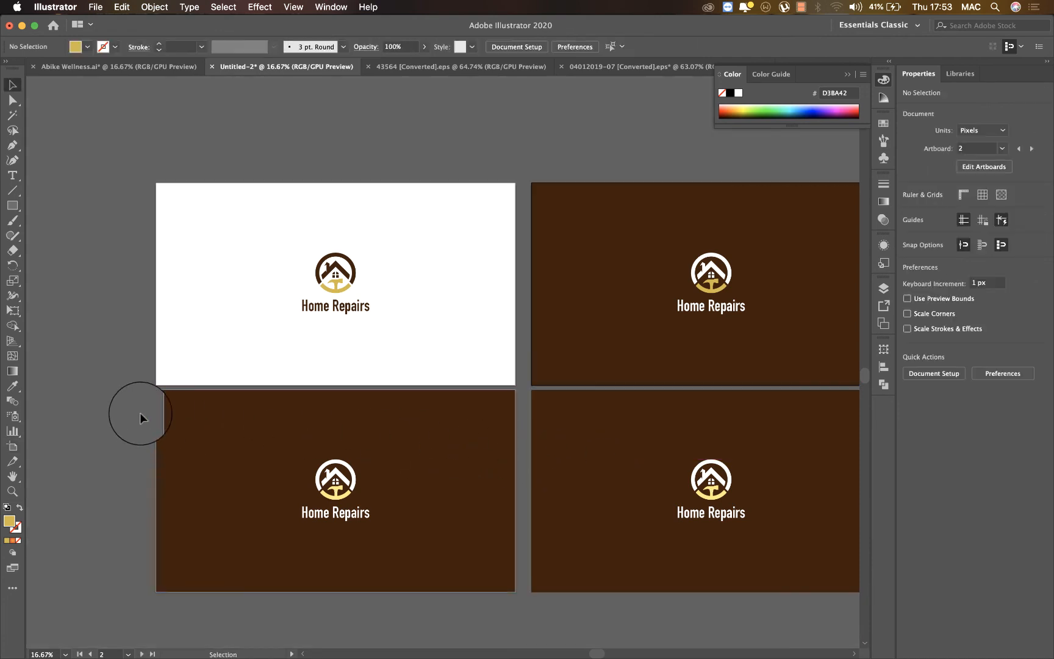
Delete the leftover artwork in the lower row, and remove the empty Artboard 5.
left_click_drag(770, 604, 807, 617)
key("Delete")
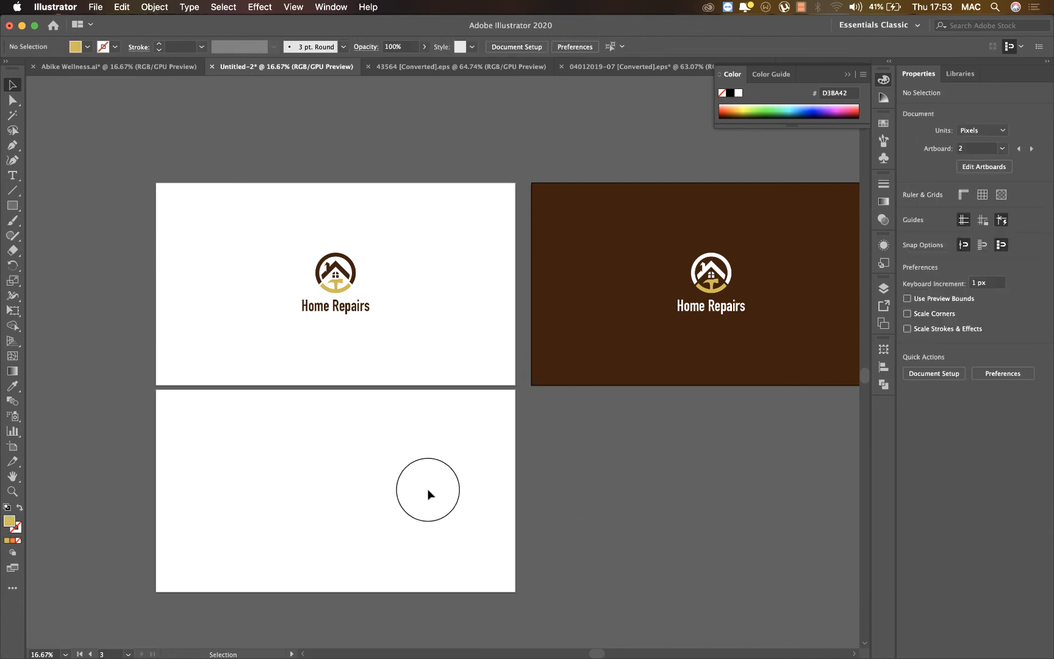
left_click(429, 494)
key("shift+o")
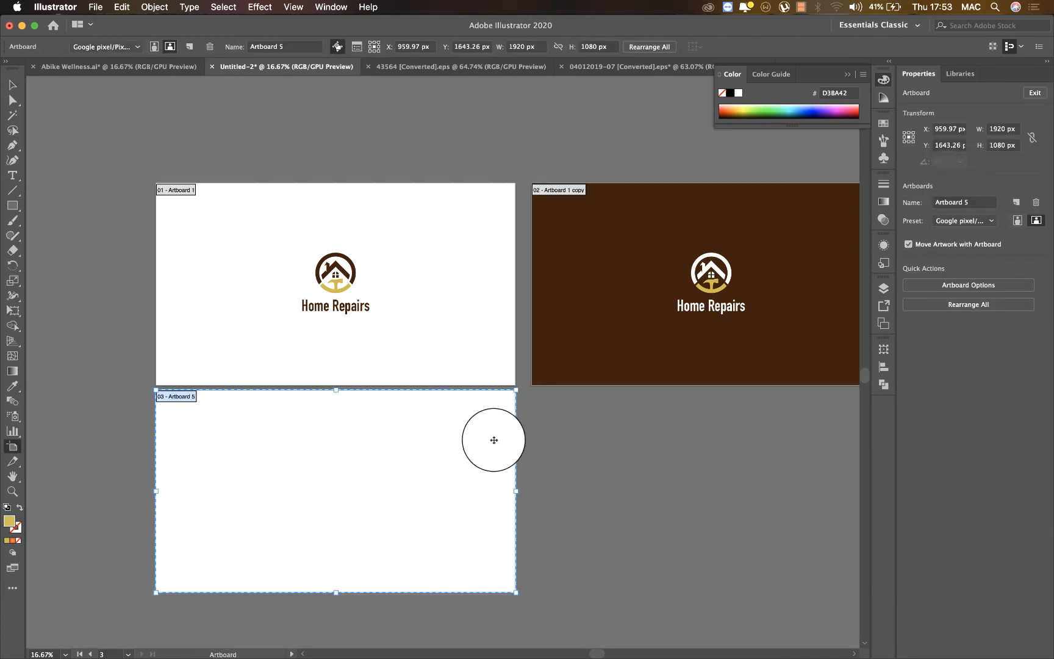
key("Delete")
key("v")
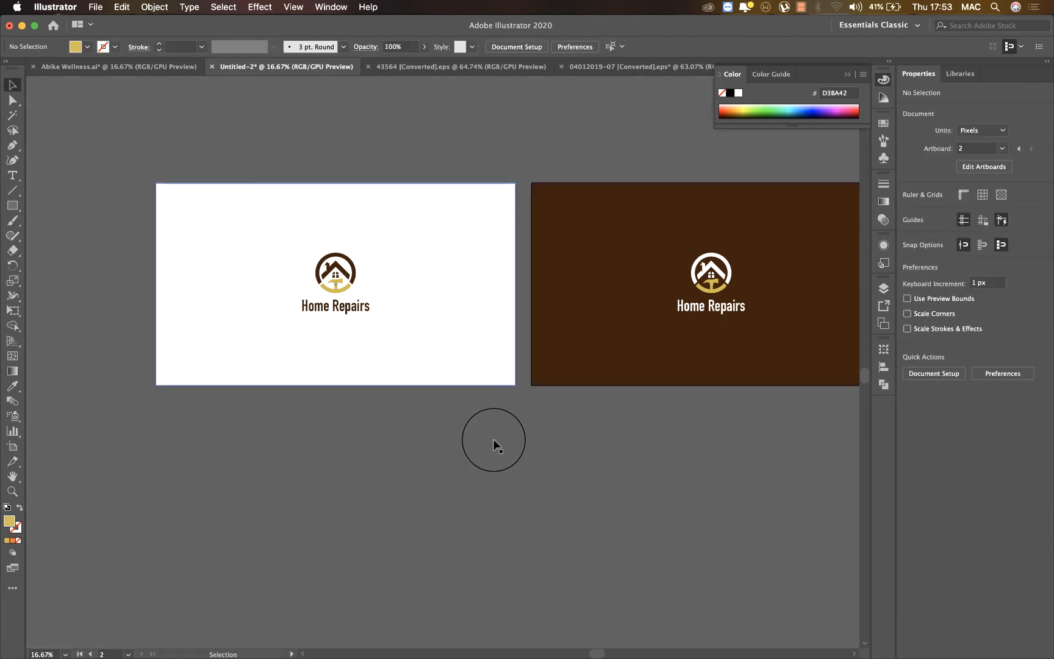
Duplicate the white and brown artboards with their artwork into a row directly below them.
key("shift+o")
left_click(437, 298, "shift")
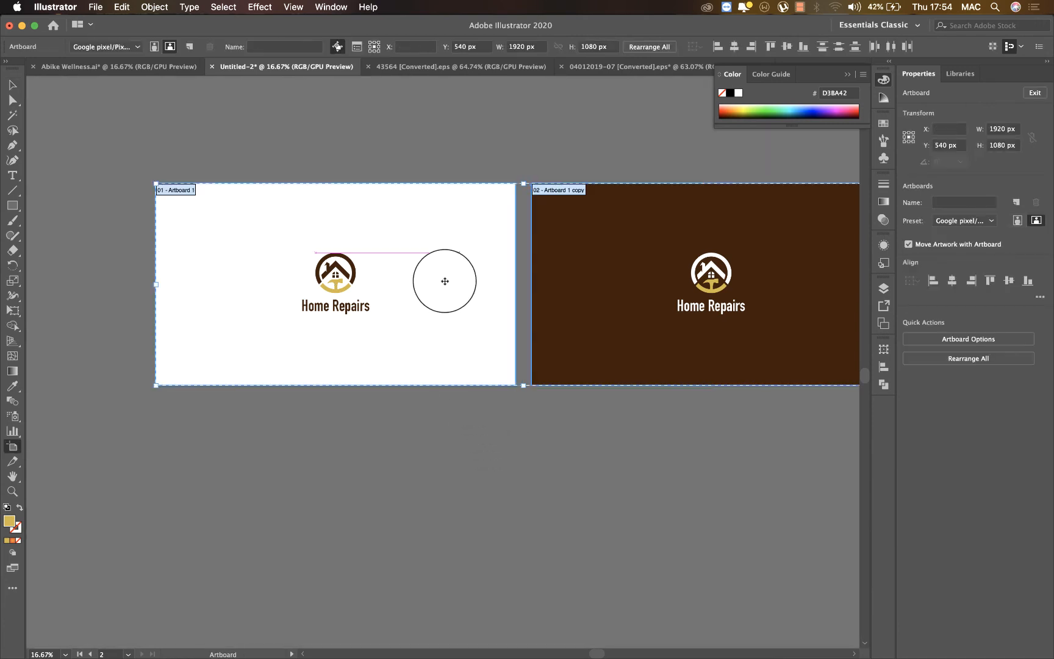
left_click_drag(461, 255, 447, 473)
key("v")
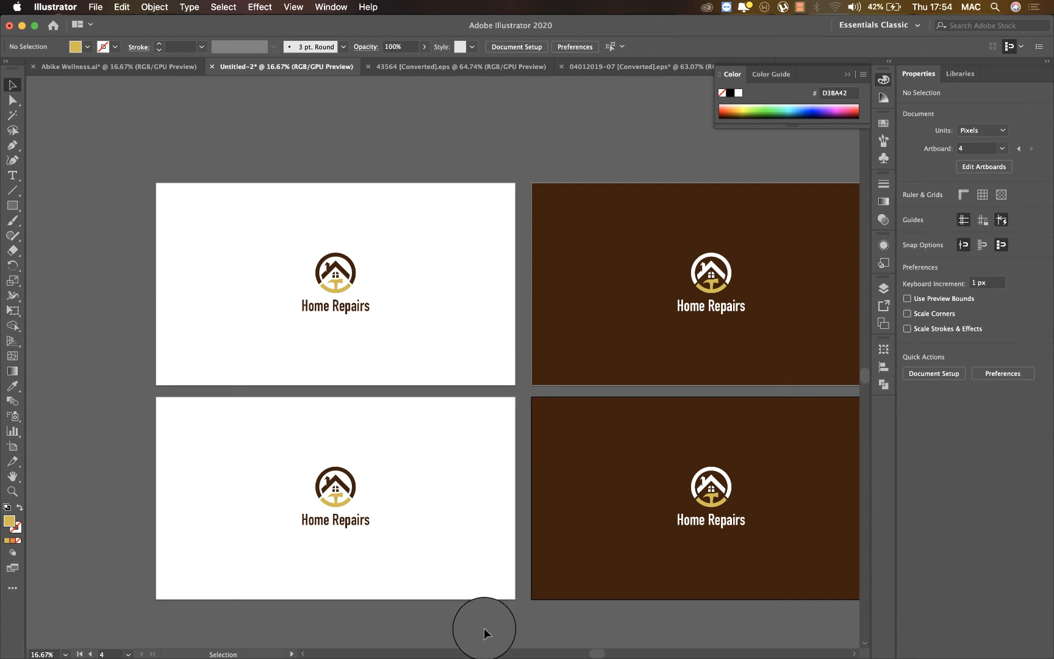
Fill the background rectangle of the lower white artboard with the gold (D3BA42) sampled from its emblem.
left_click(437, 571)
key("i")
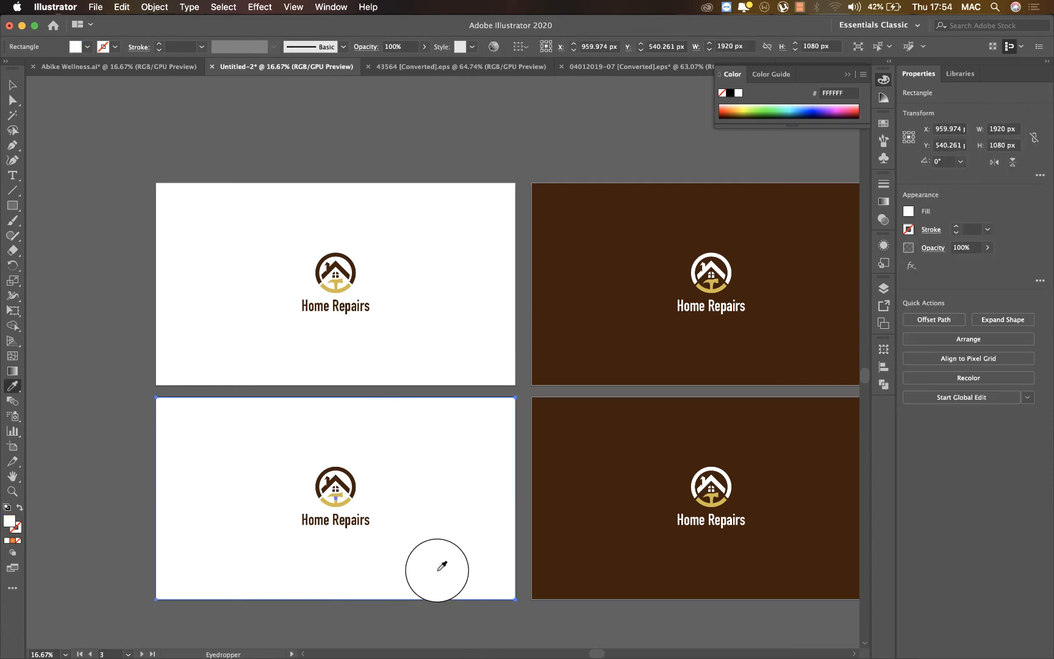
left_click(350, 503)
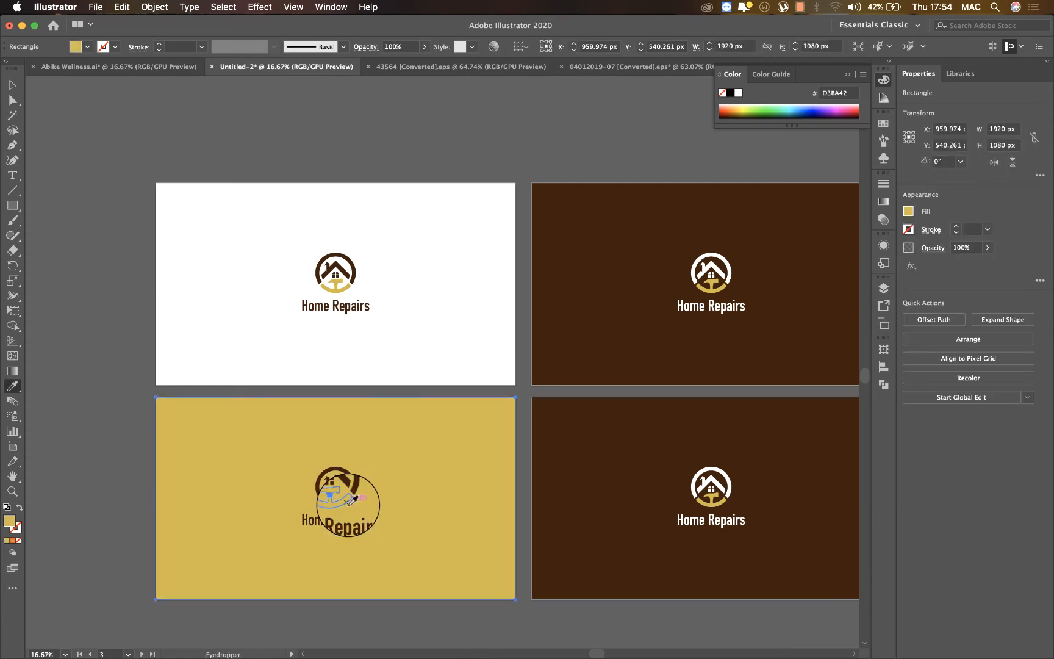
Recolor the whole logo on the gold artboard with the white (FFFFFF) sampled from the first artboard's background, and deselect it.
key("v")
left_click(243, 387)
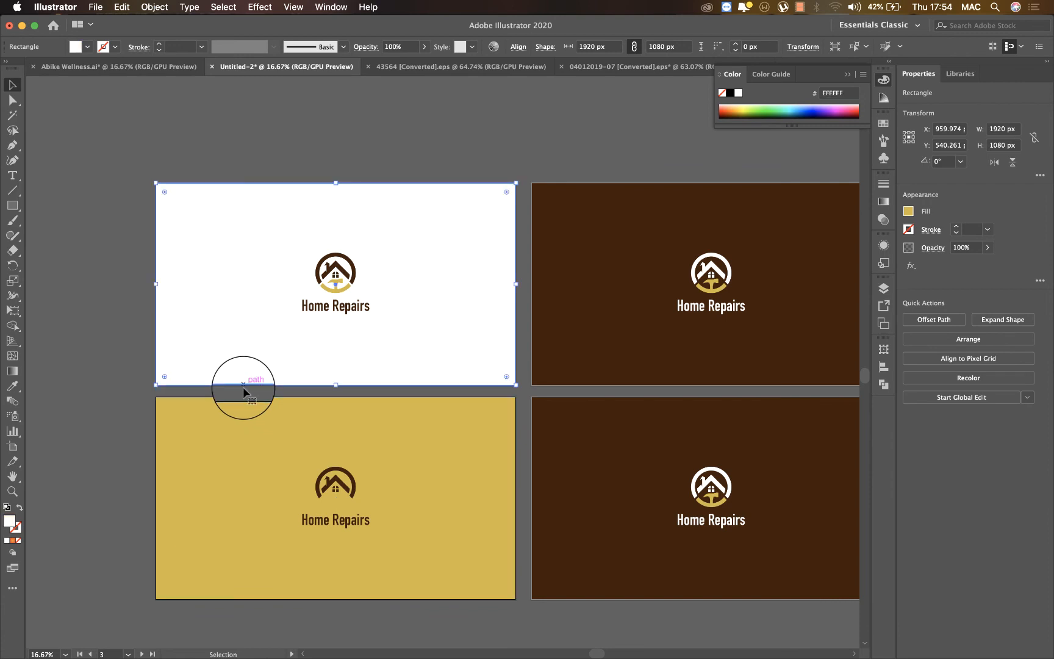
left_click_drag(242, 391, 410, 580)
left_click(206, 530, "shift")
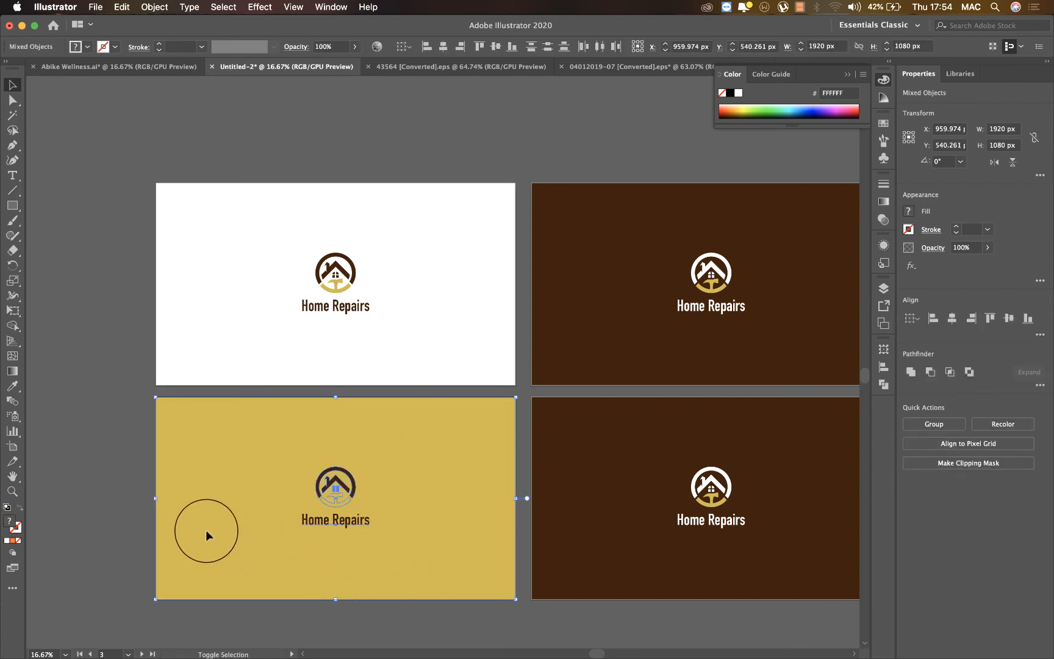
key("i")
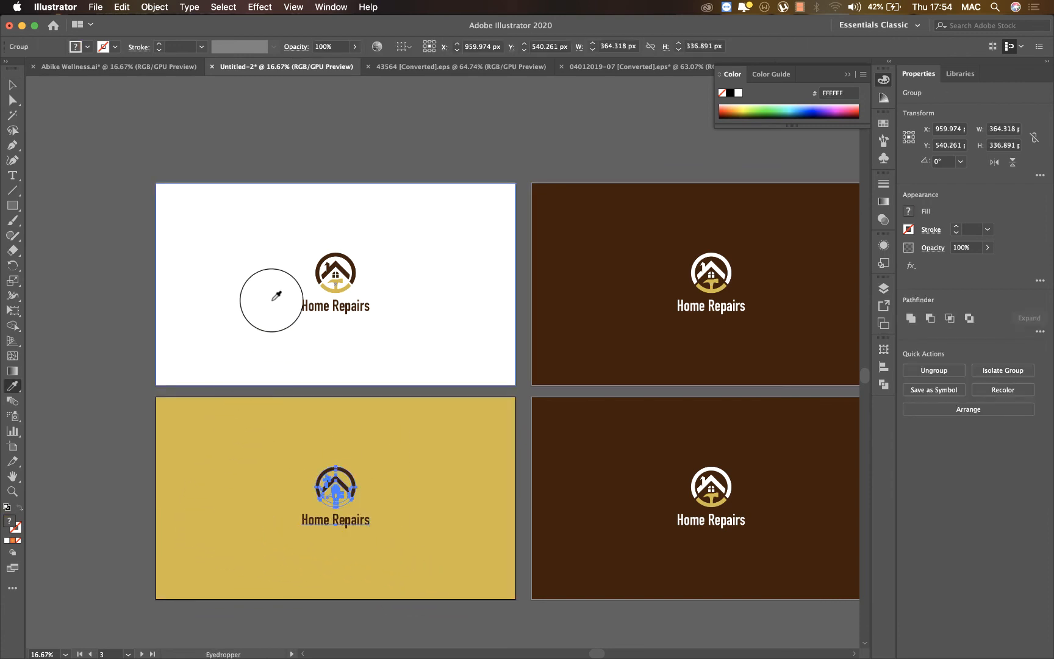
left_click(277, 286)
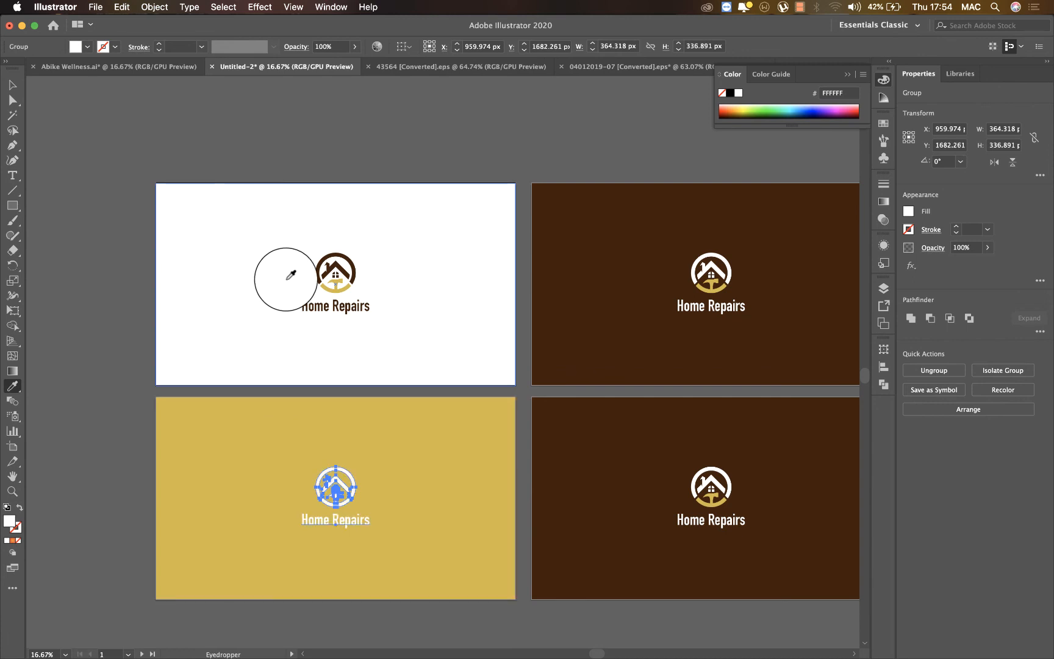
key("v")
left_click(466, 155)
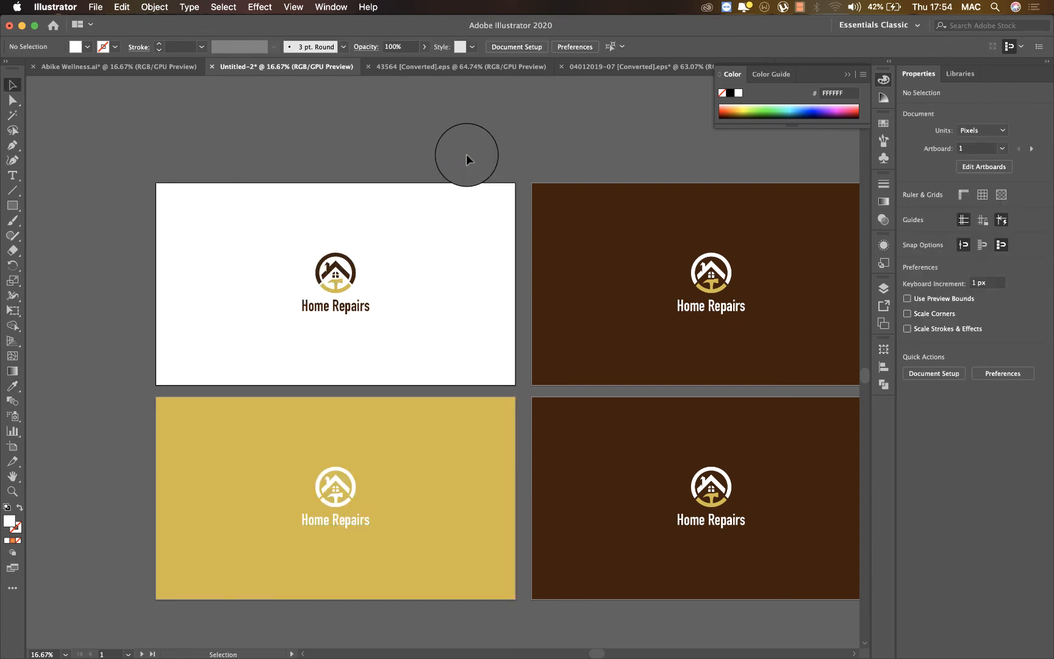
Try filling the gold artboard's background with the brown (42210B) of the neighbouring artboard, and undo the fill.
left_click(384, 430)
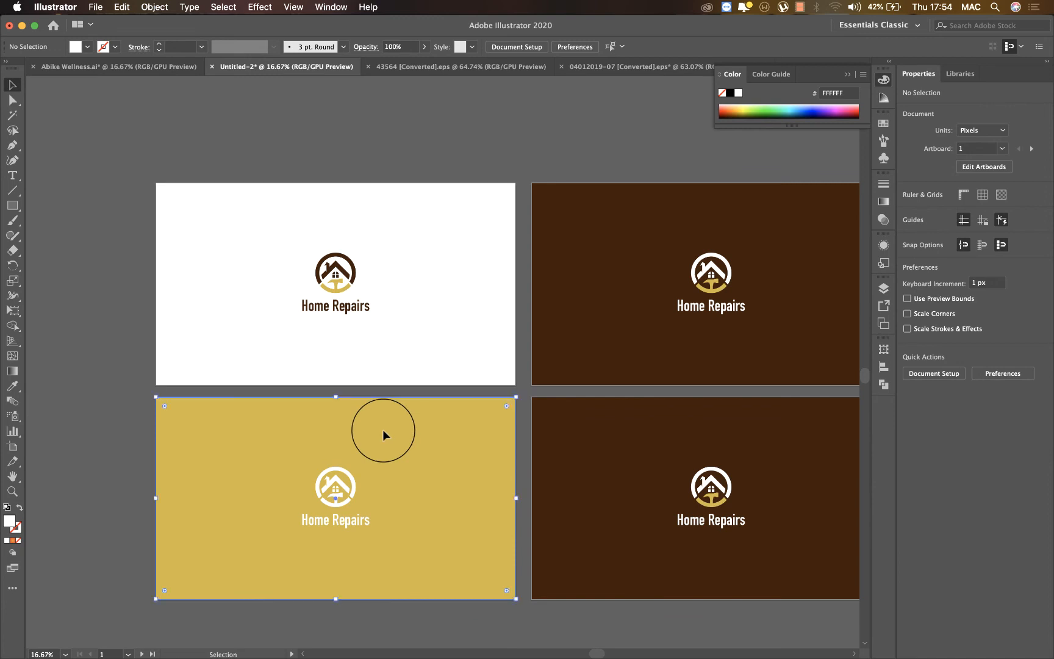
key("i")
left_click(602, 408)
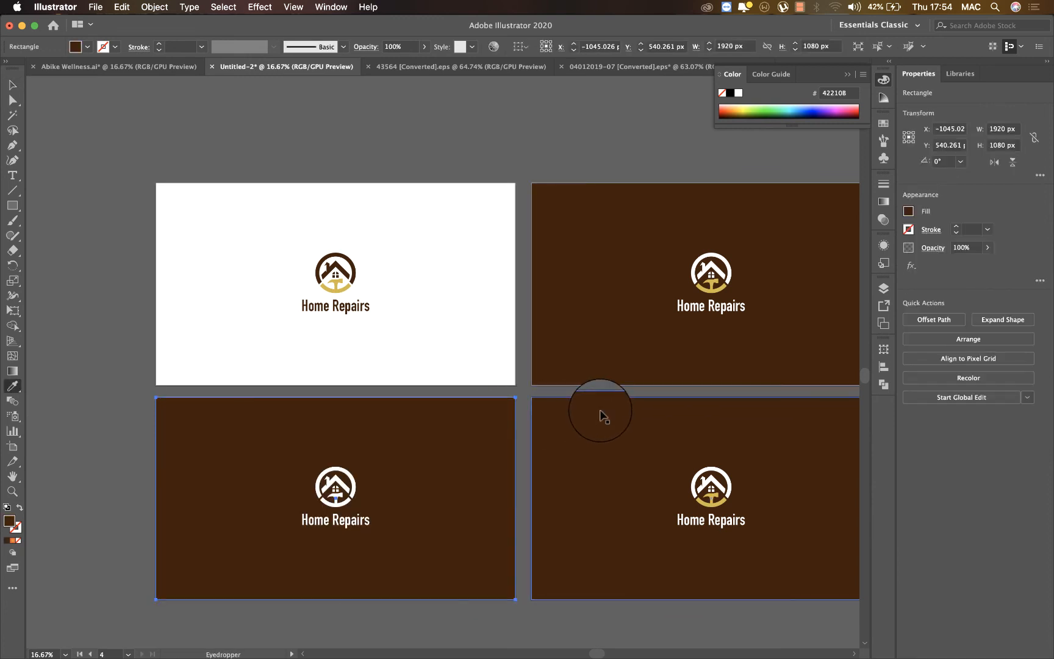
key("super+z")
key("v")
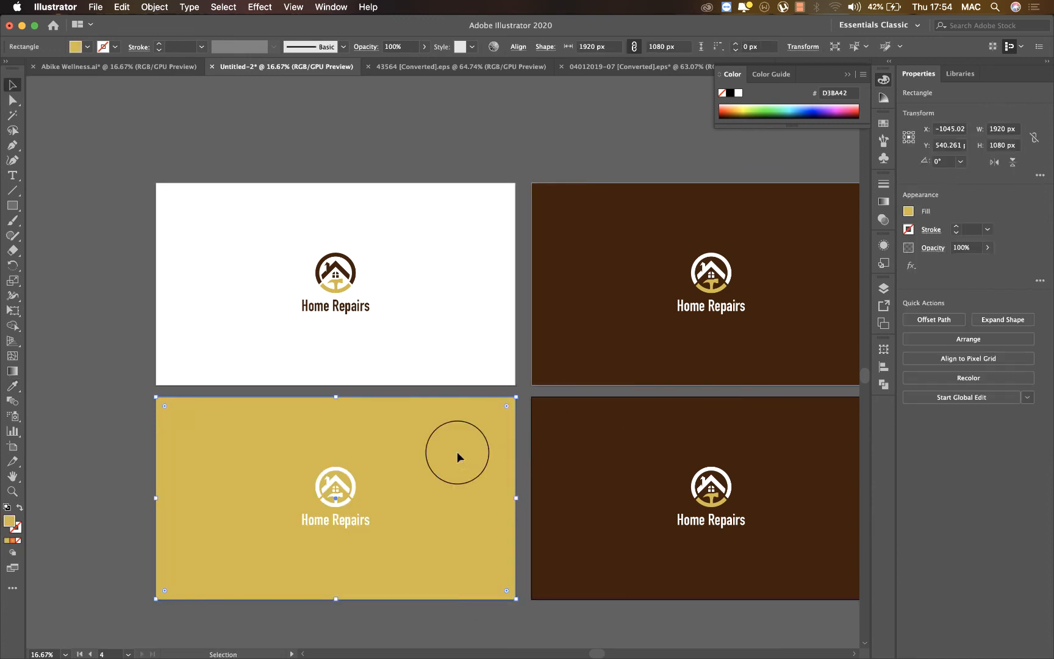
Isolate the logo group on the fourth artboard, delete its "Home Repairs" text, and exit isolation mode.
left_click(599, 607)
double_click(737, 523)
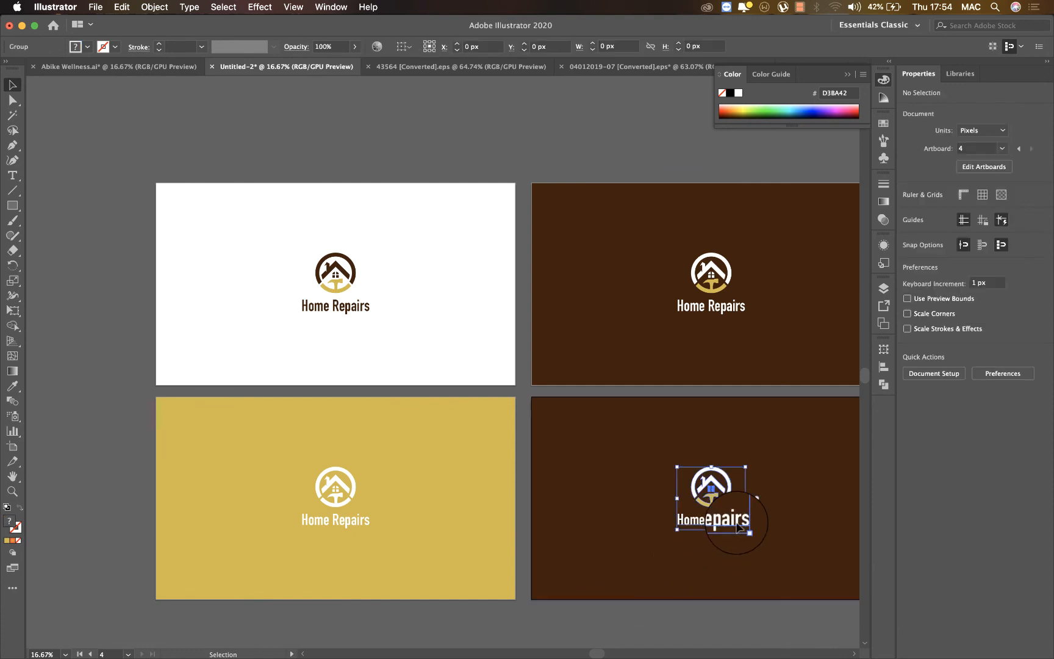
left_click(736, 522)
key("Delete")
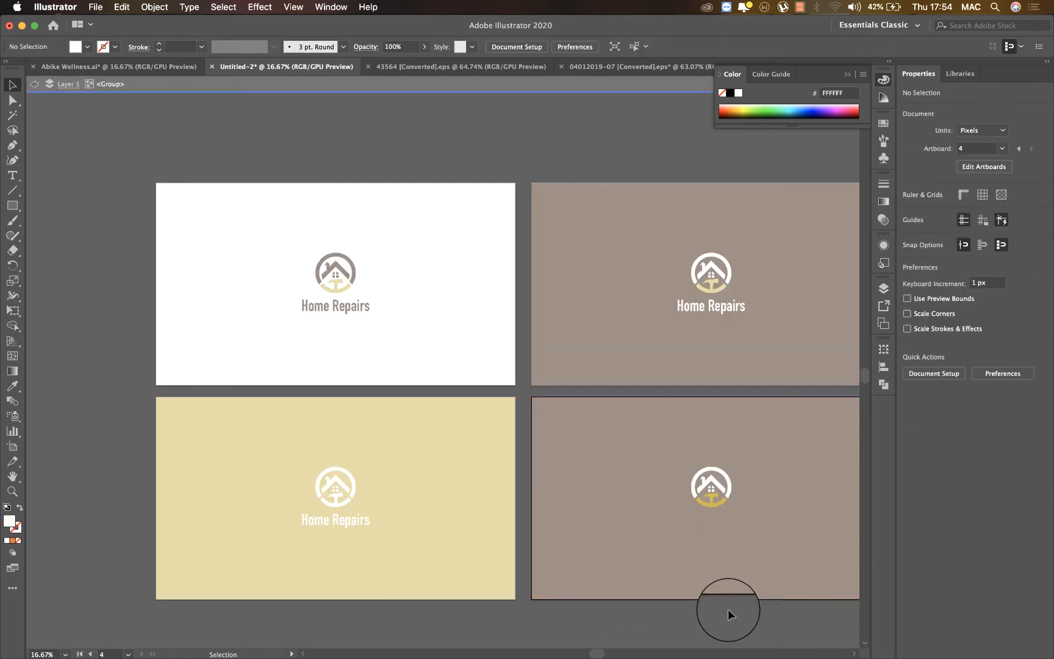
double_click(729, 609)
Center the remaining emblem vertically with the fourth artboard's brown background, nudge both down by 1 px, and deselect them.
left_click(712, 481)
left_click(608, 518, "shift")
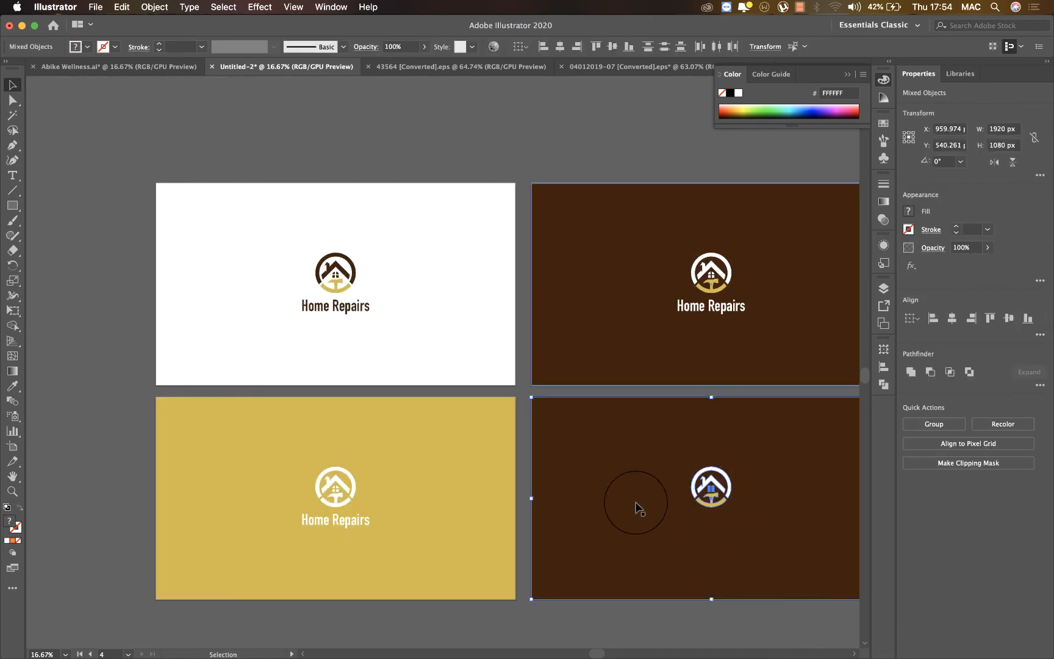
left_click(1008, 318)
left_click_drag(674, 438, 675, 443)
key("super+0")
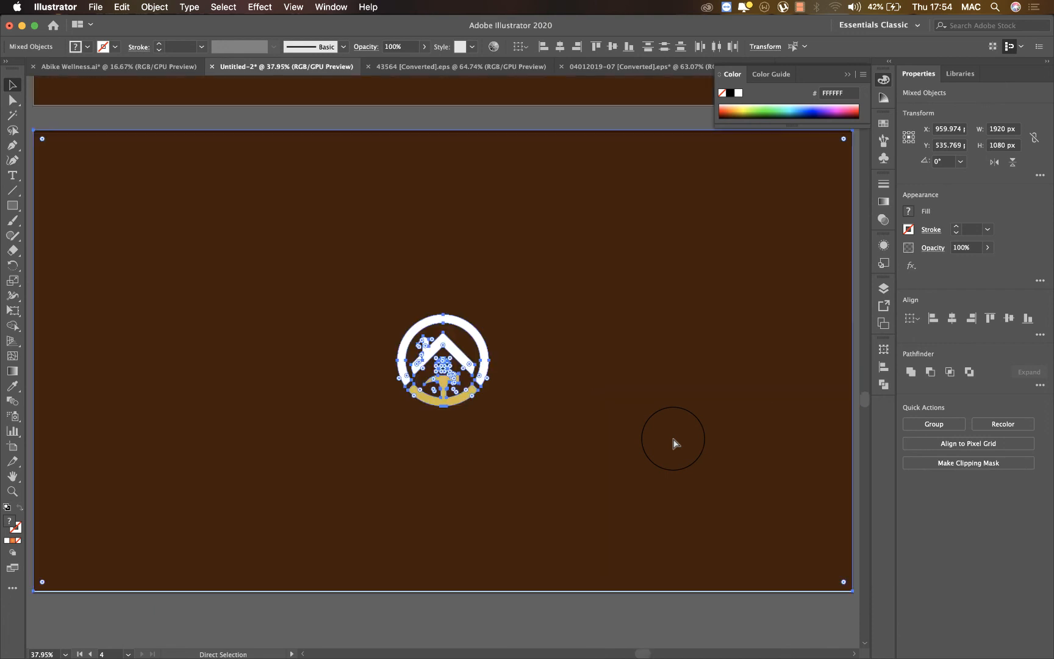
key("super+minus")
key("super+minus")
key("super+minus")
key("Down")
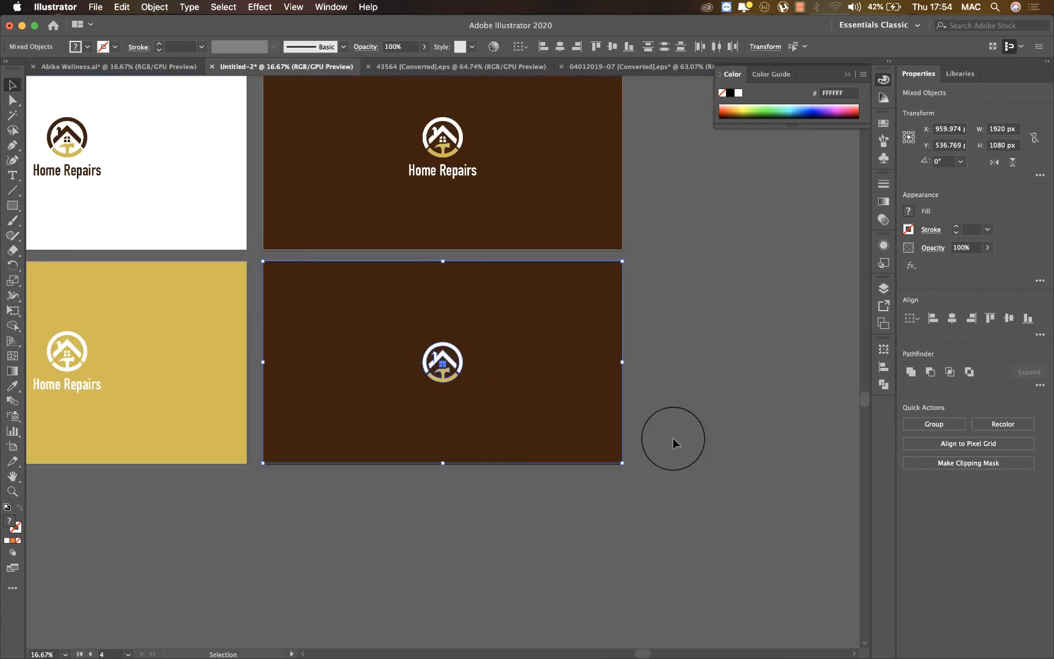
left_click(752, 456)
Save the document as Home Repairs in Adobe Illustrator (ai) format with the Illustrator 2020 version options.
scroll(754, 457, "left", 5)
scroll(753, 457, "up", 3)
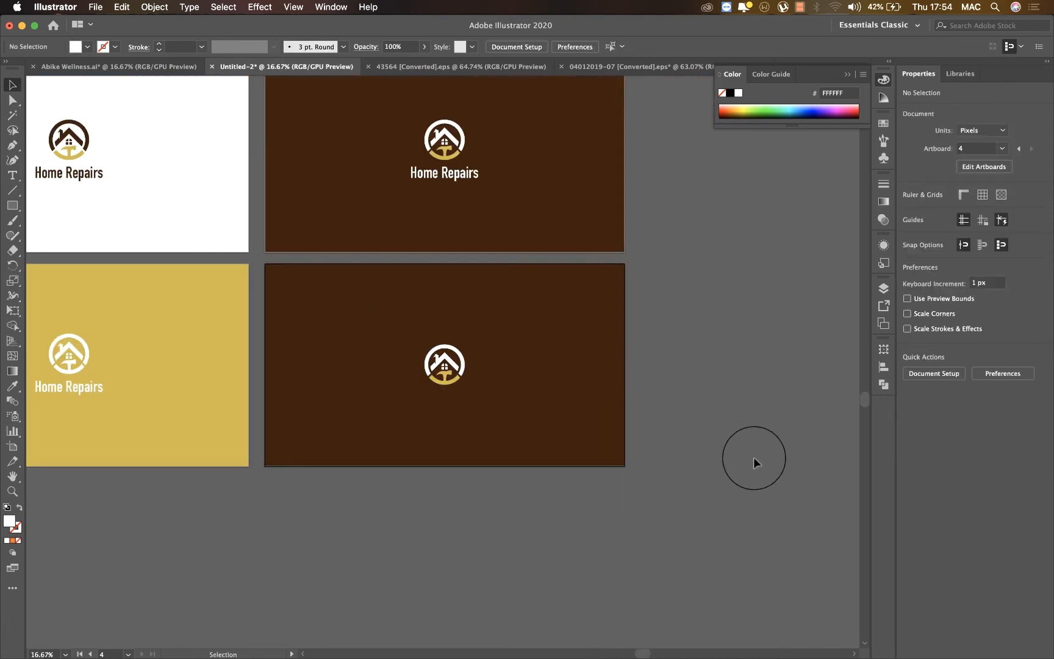
scroll(753, 457, "left", 2)
scroll(754, 457, "up", 1)
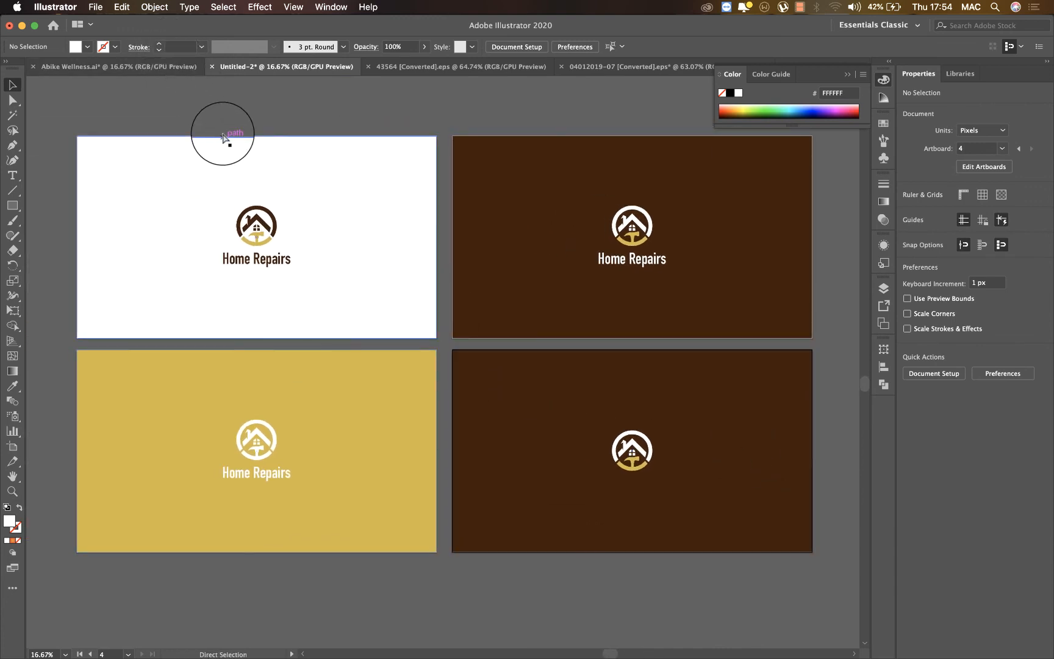
key("super+s")
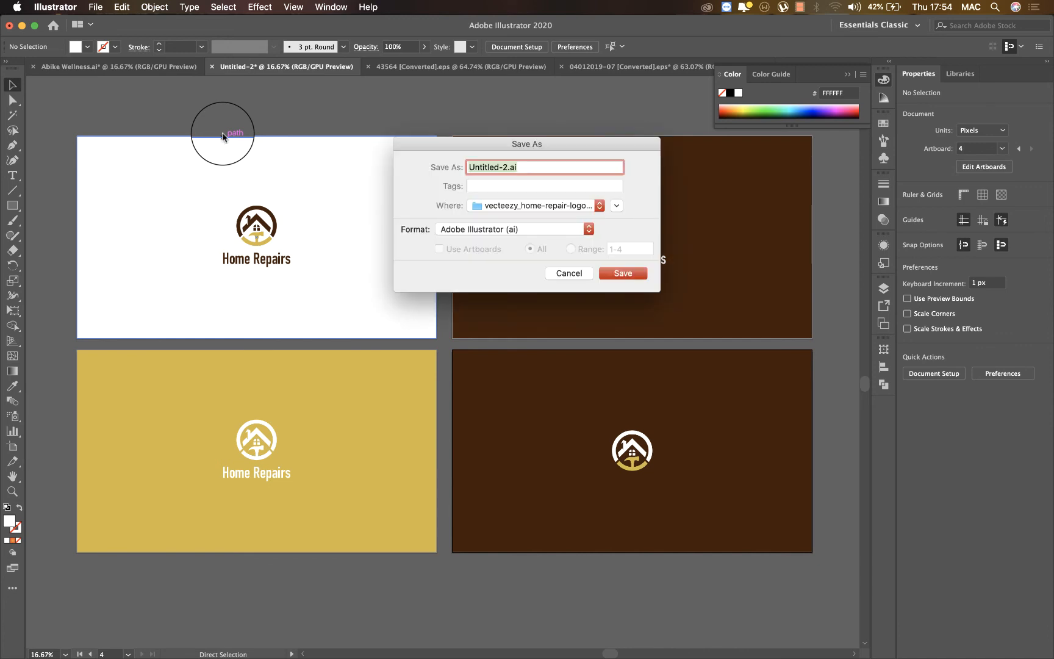
type("Home Repairs")
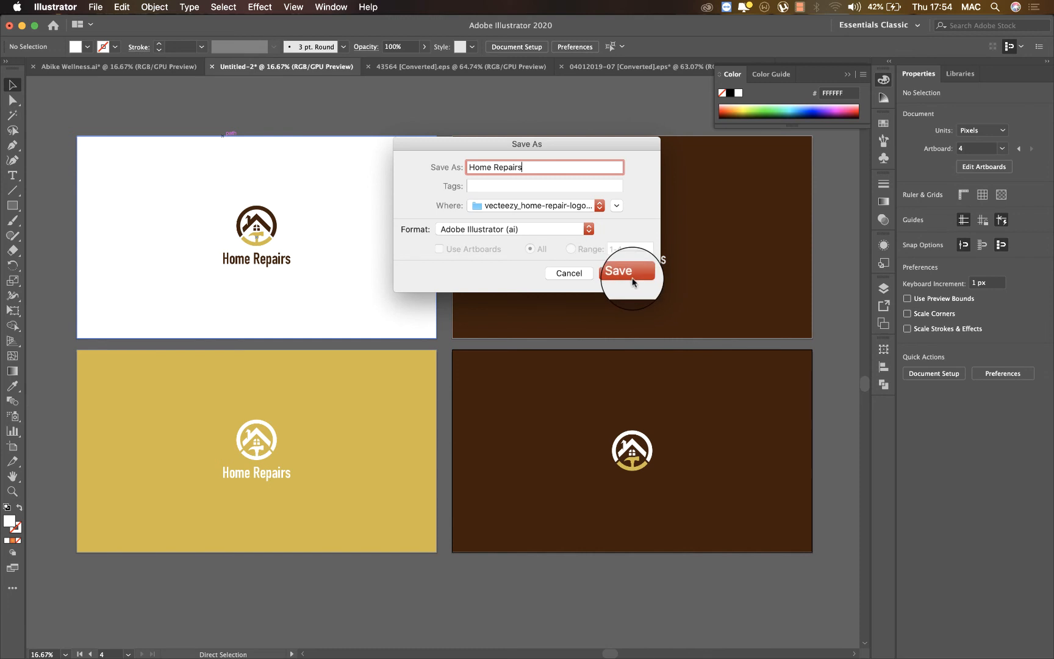
left_click(631, 280)
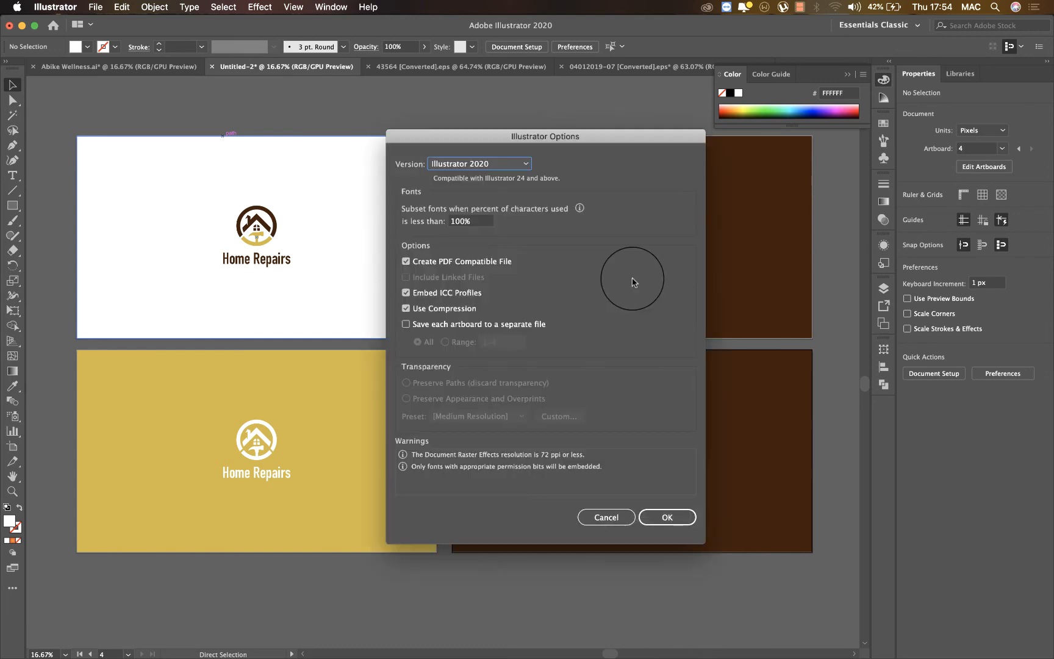
left_click(655, 518)
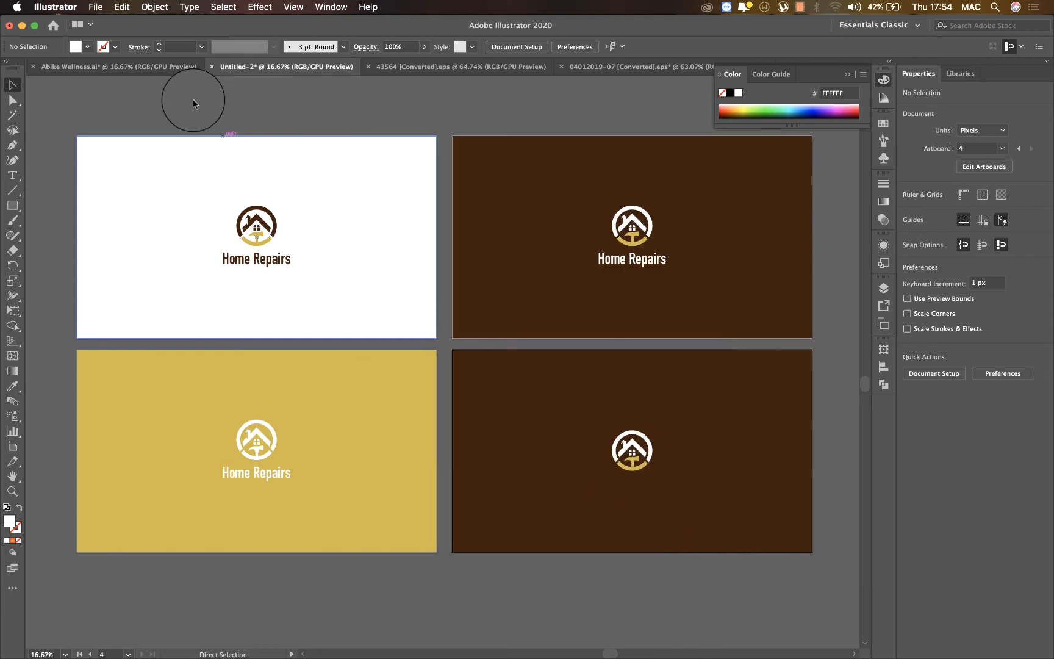
Start an Export for Screens of the artboards and rename the white artboard "Home Repairs Original".
left_click(95, 7)
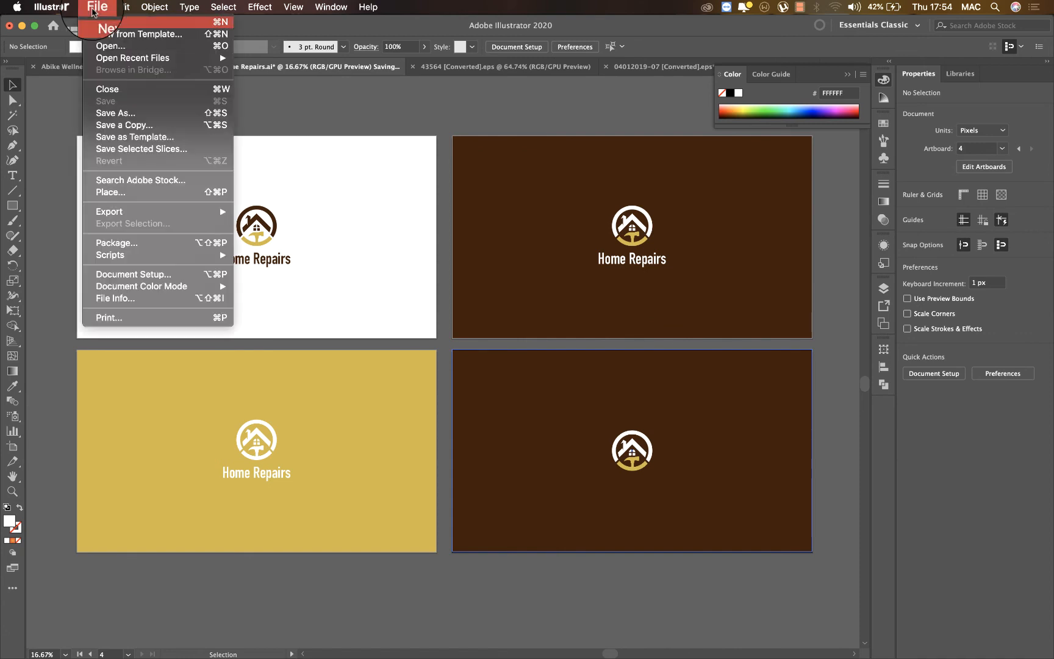
mouse_move(229, 211)
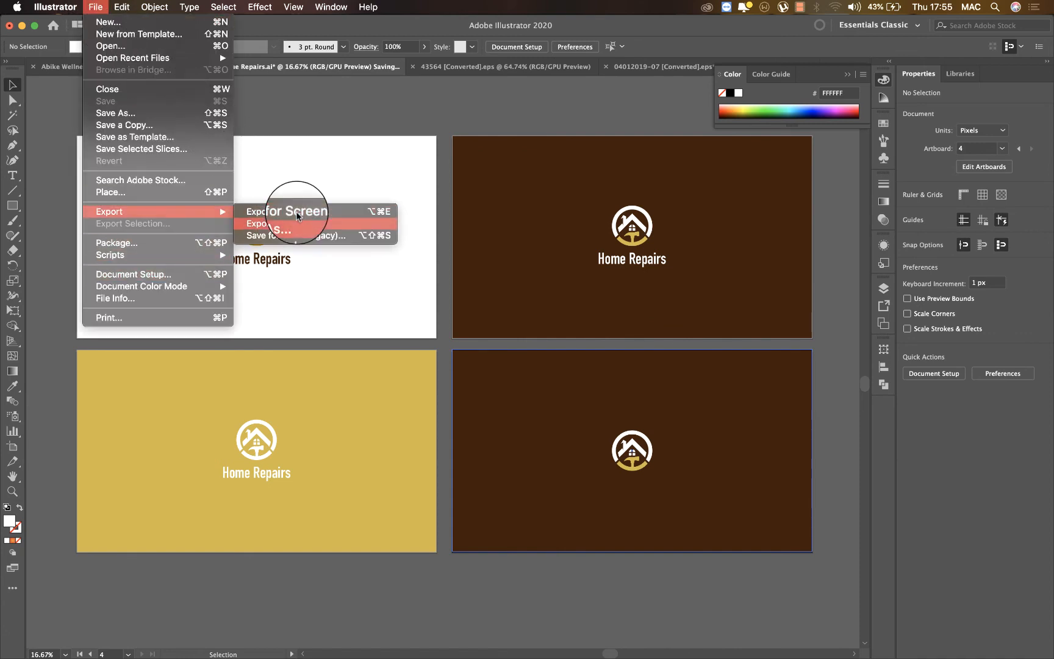
left_click(297, 212)
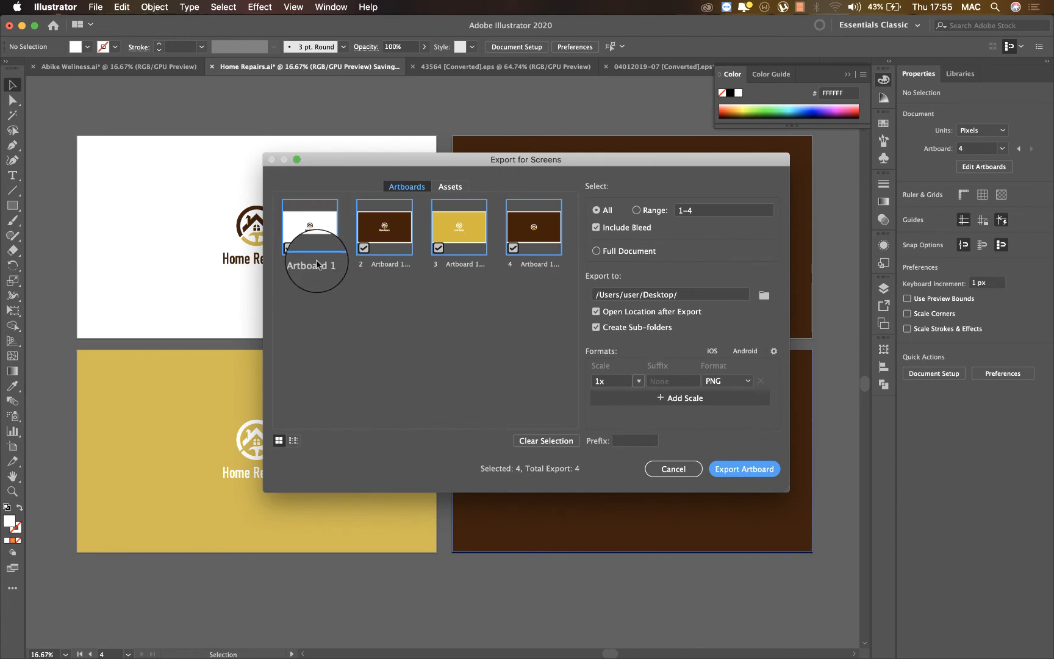
double_click(317, 263)
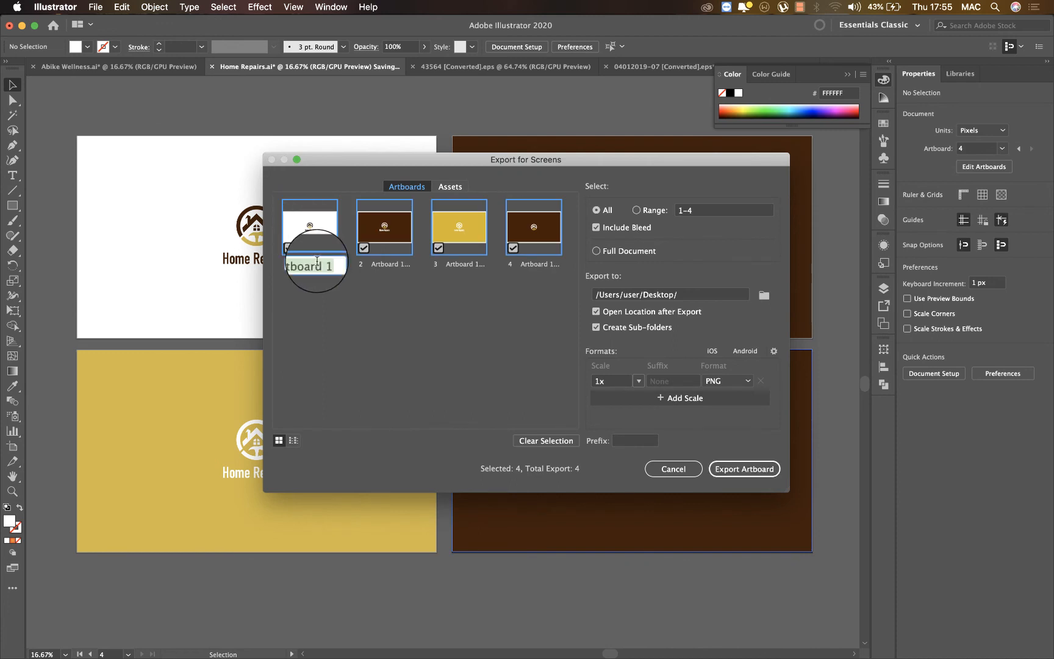
type("Ho")
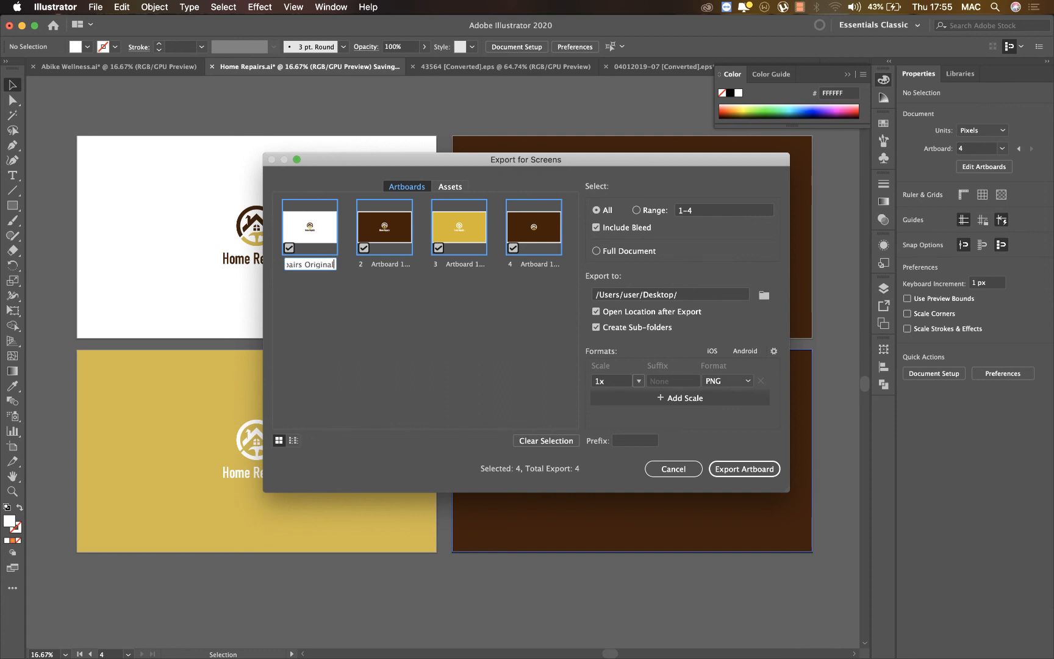
type("me Repairs Original")
Rename the second export artboard "Home Reppairs Brown" and the third "Home Repairs Yellow".
double_click(389, 267)
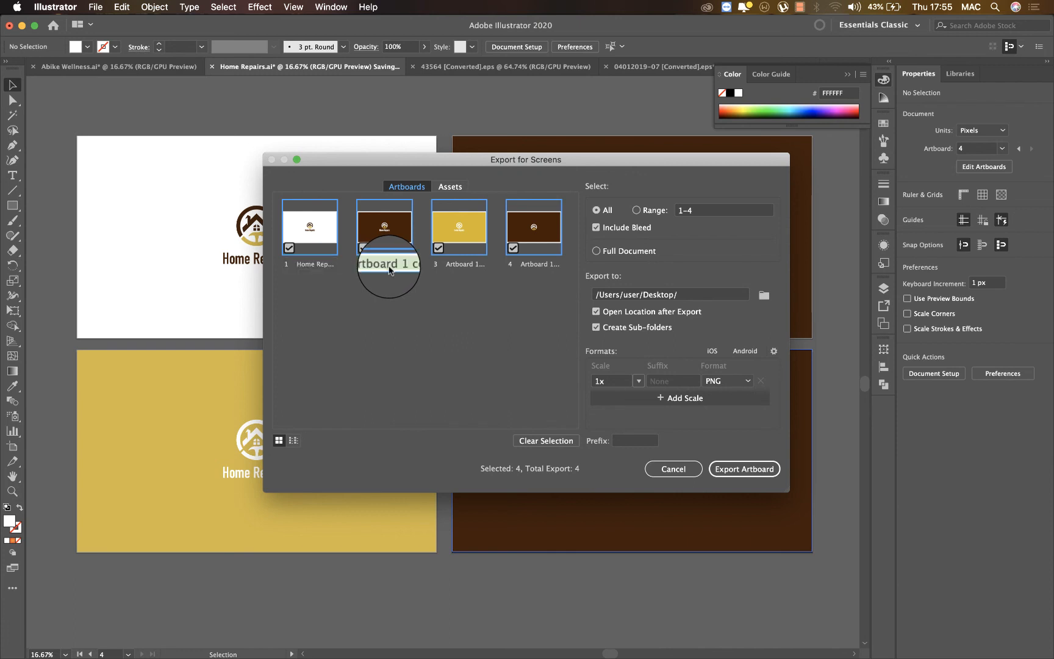
type("Ho")
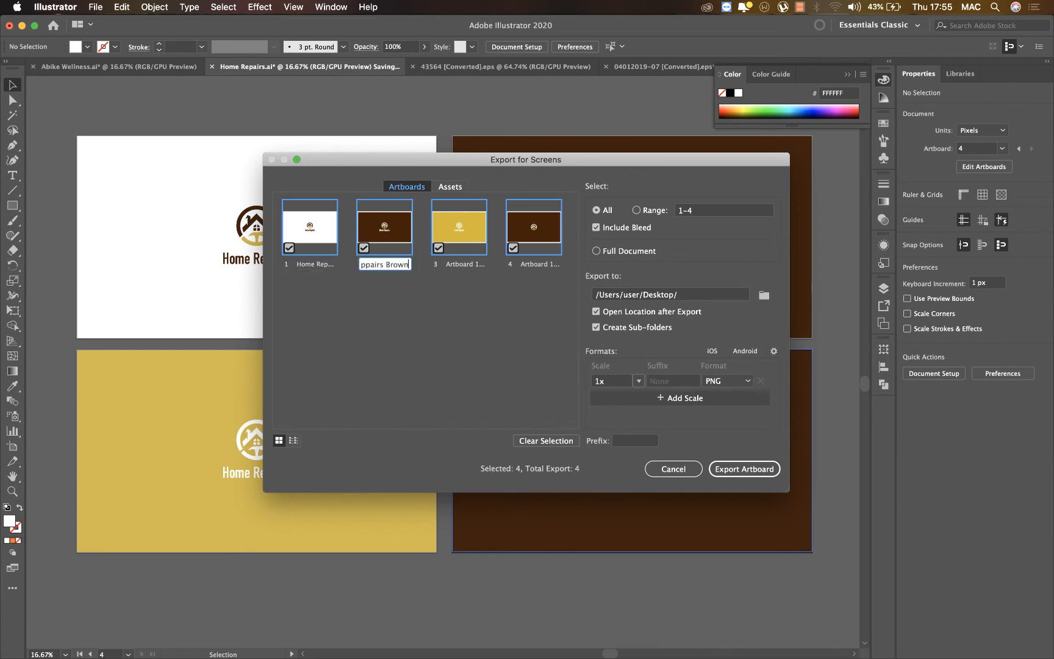
key("Return")
double_click(469, 267)
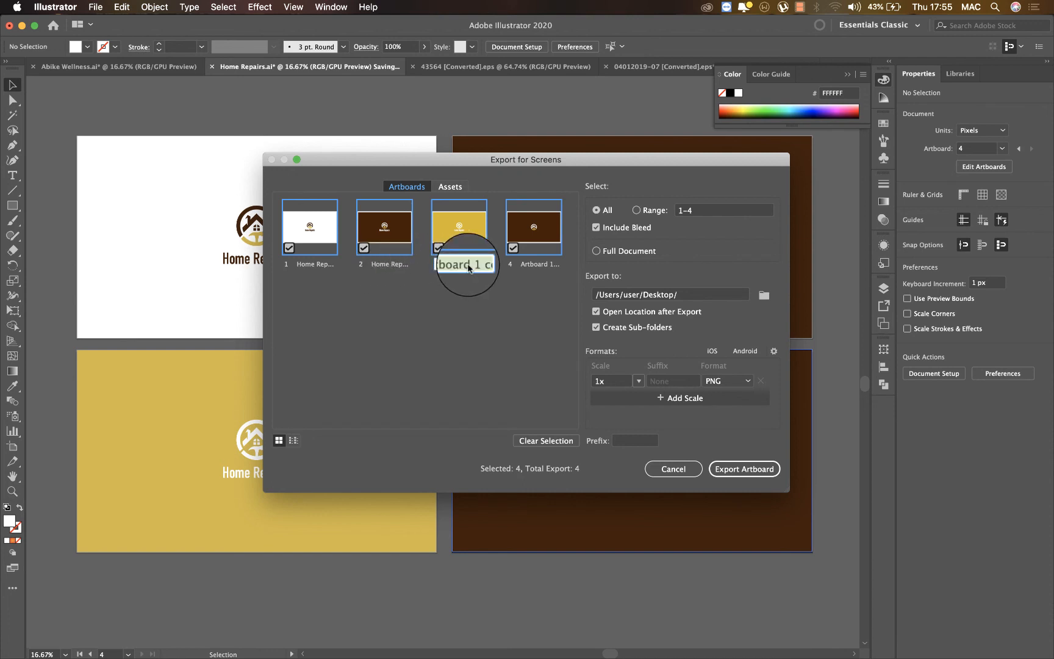
type("Ho")
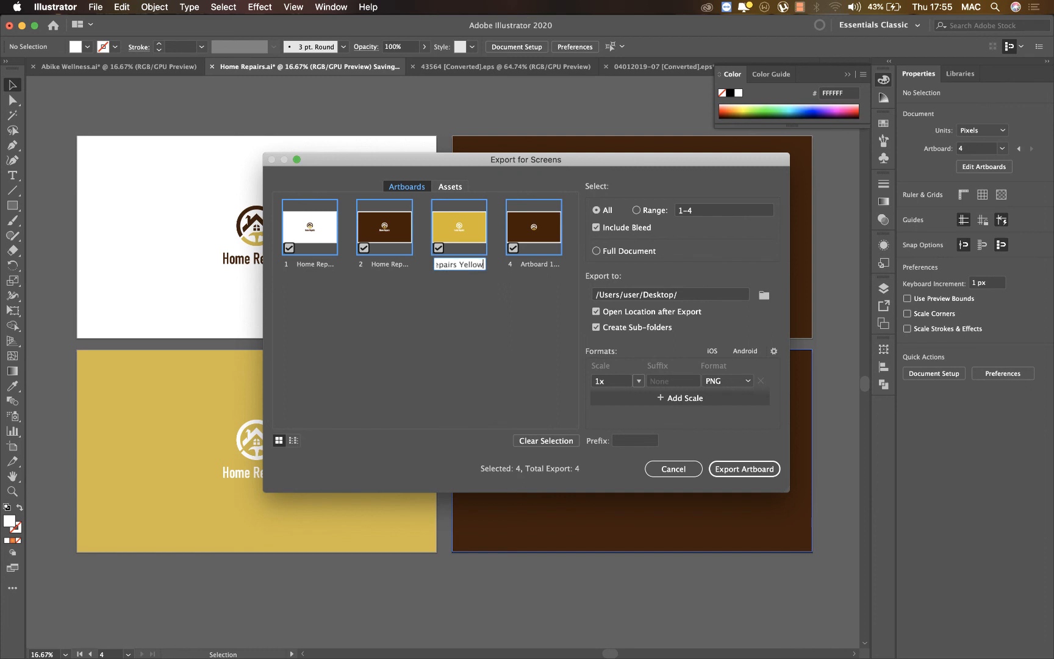
type("me Repairs Yellow")
key("Return")
Rename the fourth artboard "Home Repairs Icon" and export all four artboards as 1x PNG files to the Desktop.
double_click(534, 265)
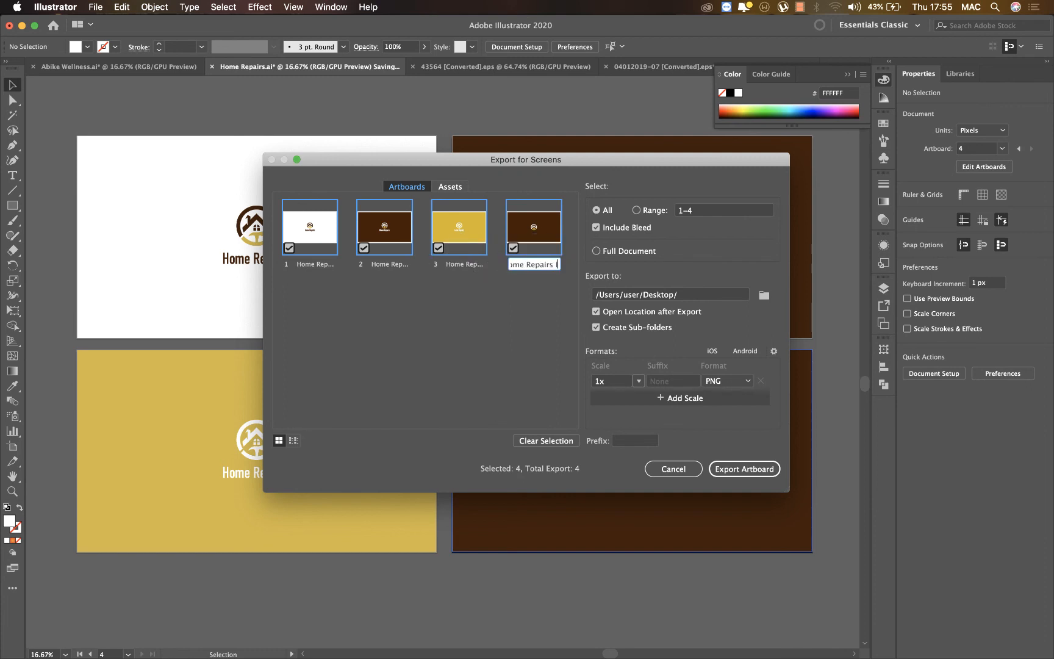
key("Return")
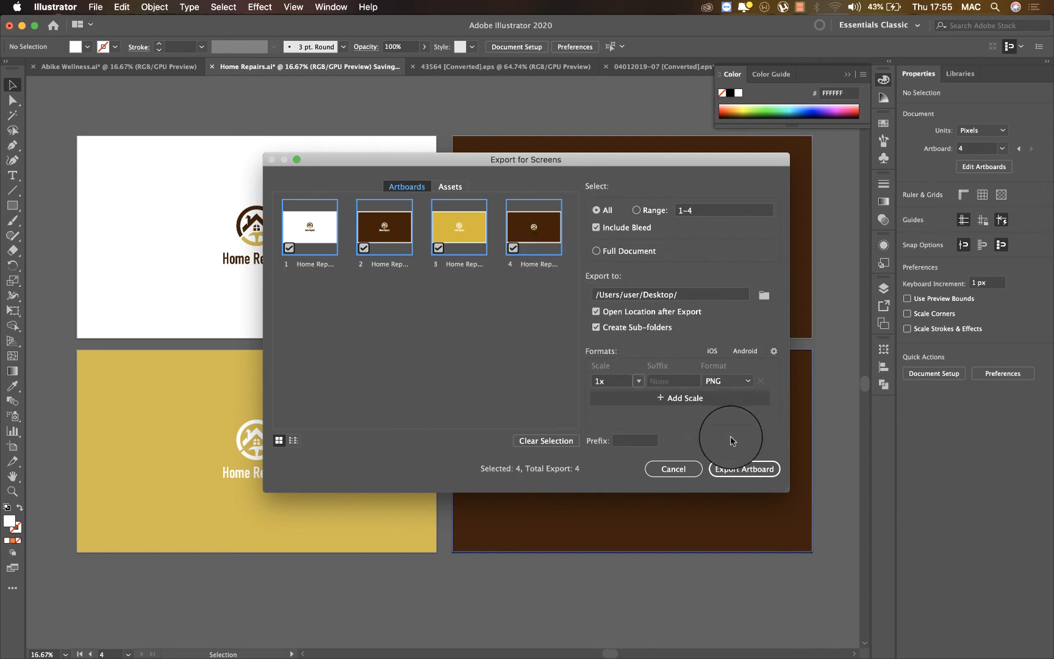
left_click(739, 469)
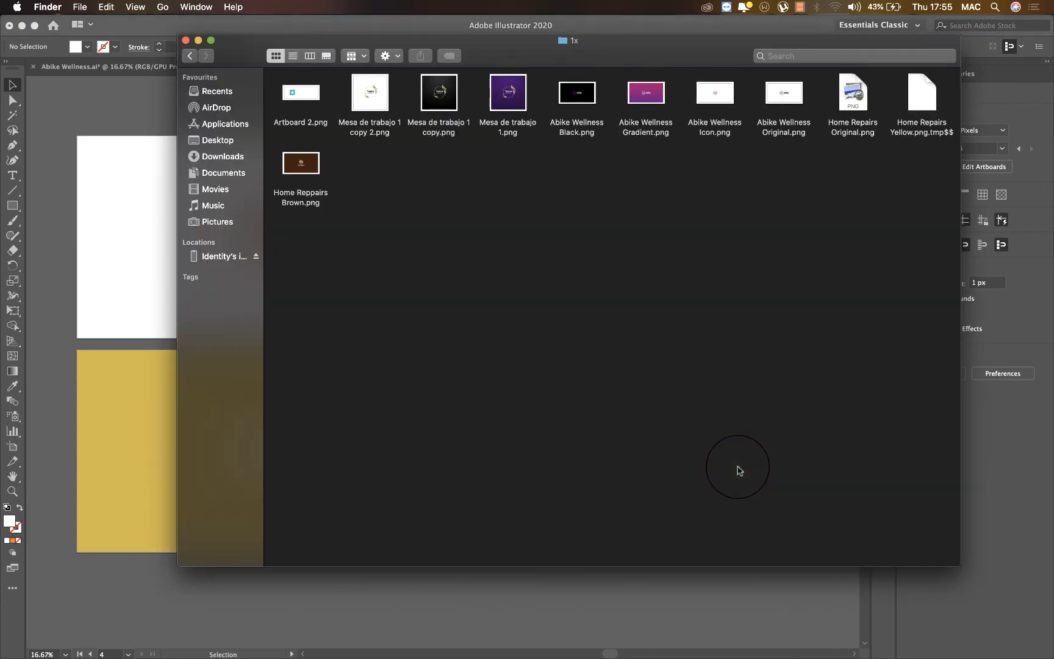
Open the Desktop's 1x folder in a new Finder window, view Home Repairs Icon.png in Preview, and close the image.
key("super+n")
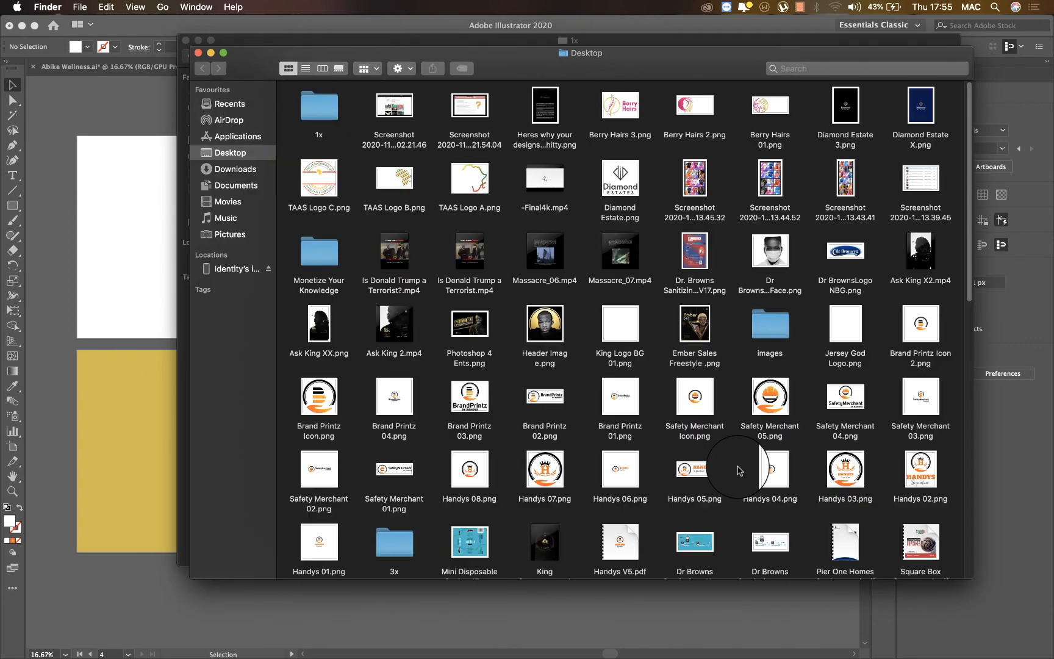
double_click(322, 114)
left_click(382, 173)
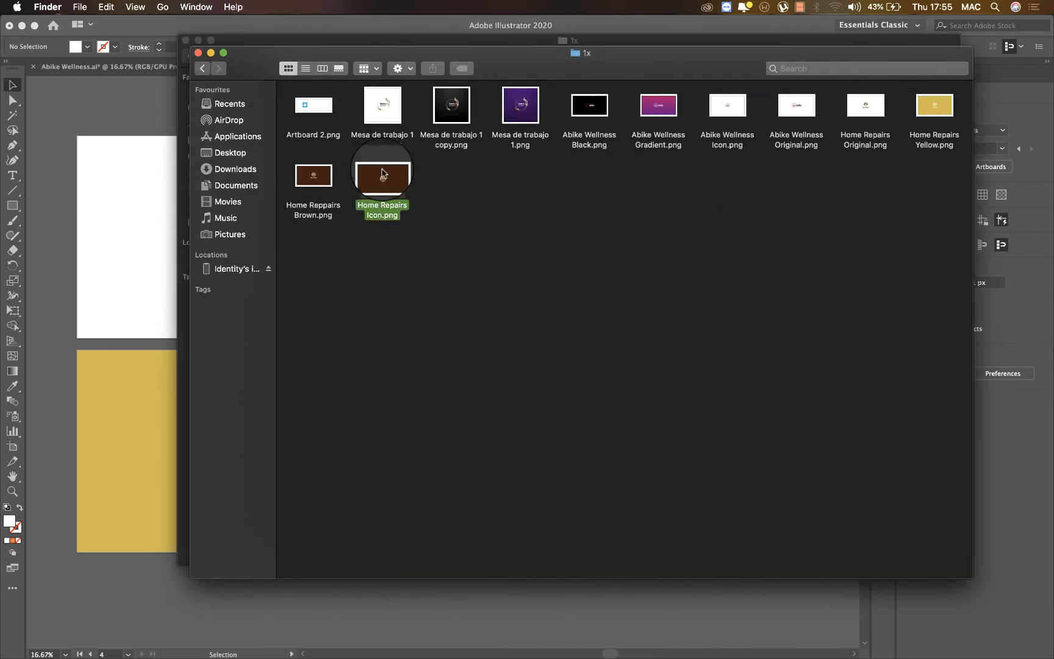
double_click(383, 174)
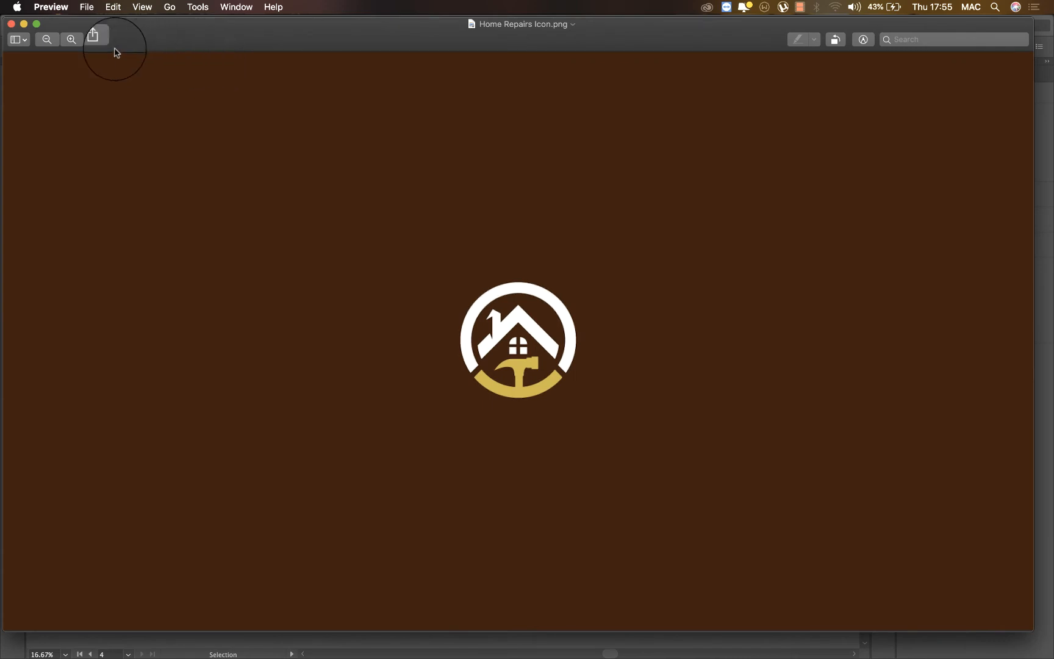
left_click(11, 23)
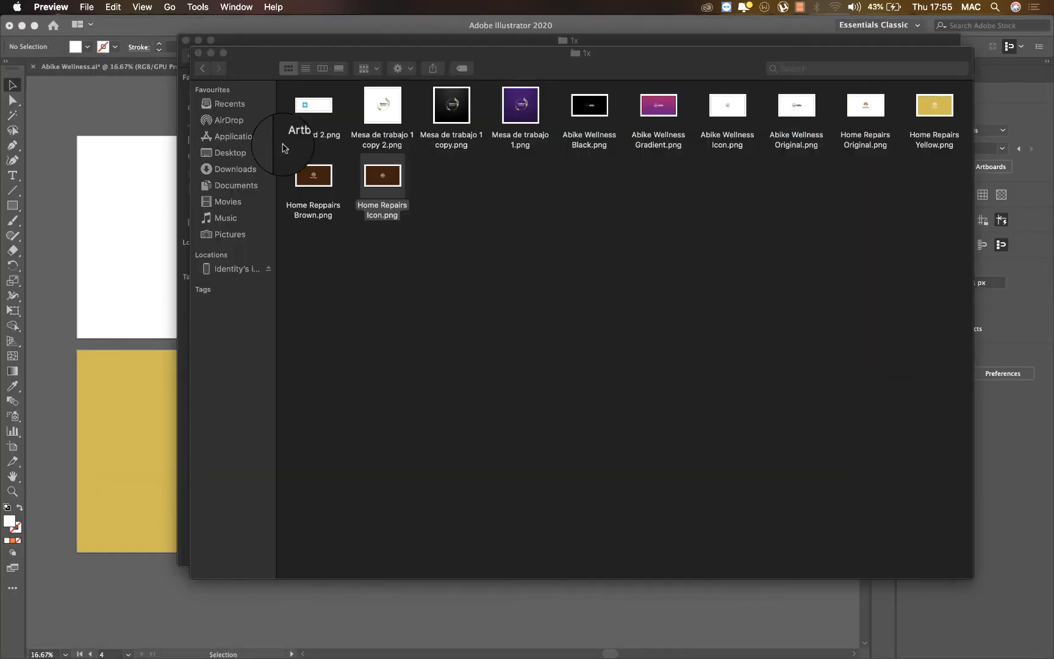
View the exported Home Reppairs Brown.png in Preview and close it.
left_click(282, 147)
double_click(314, 175)
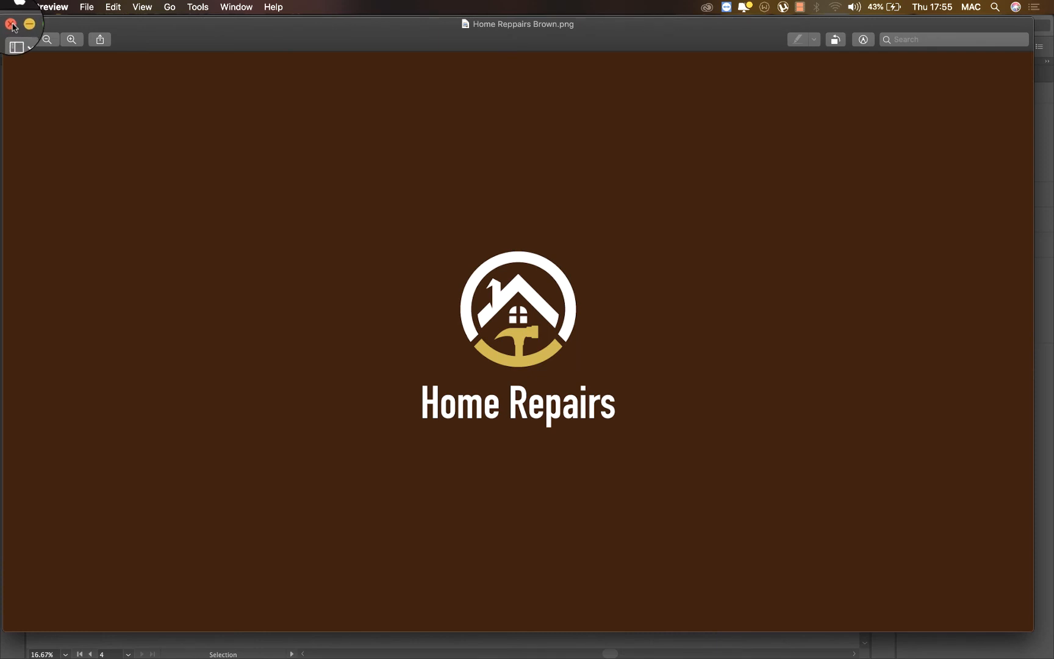
left_click(11, 24)
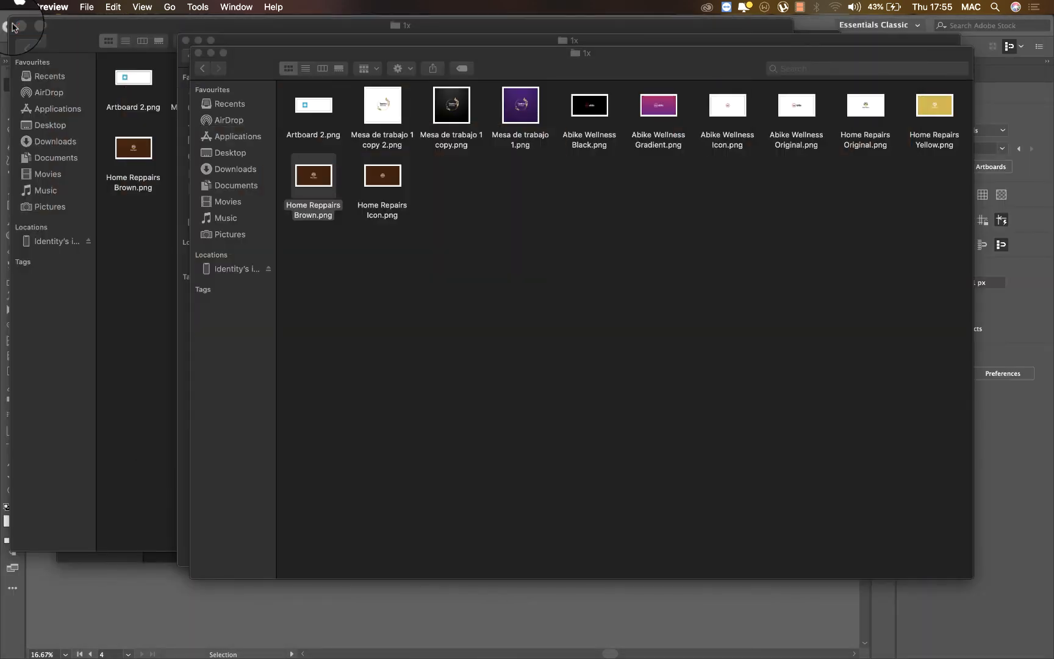